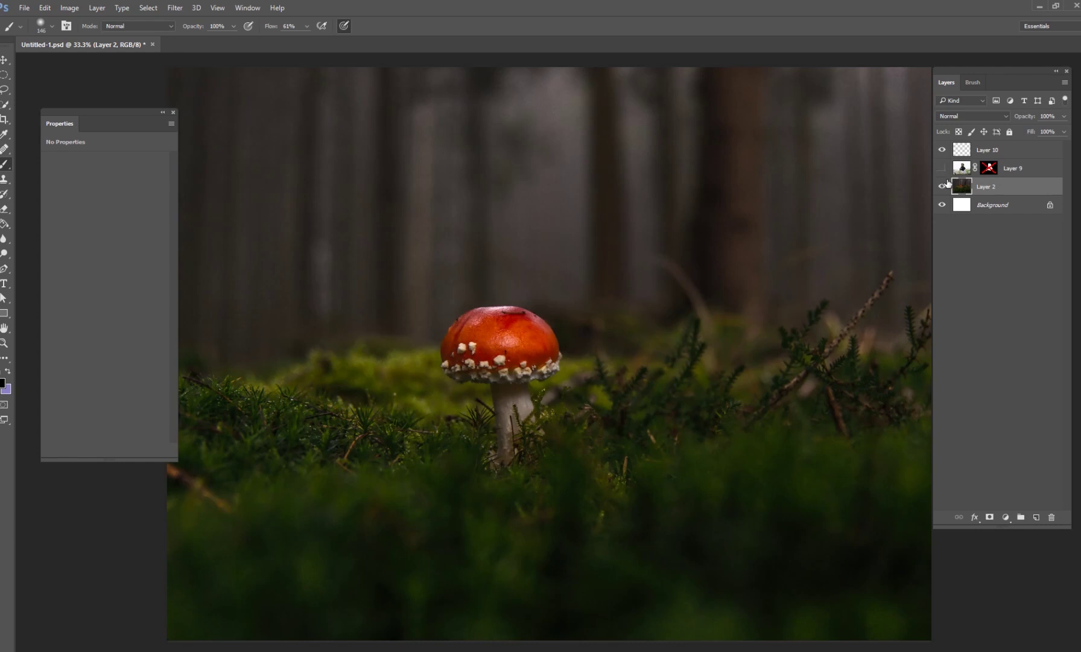
Make Layer 9 with the seated woman visible and enable its layer mask.
click(980, 208)
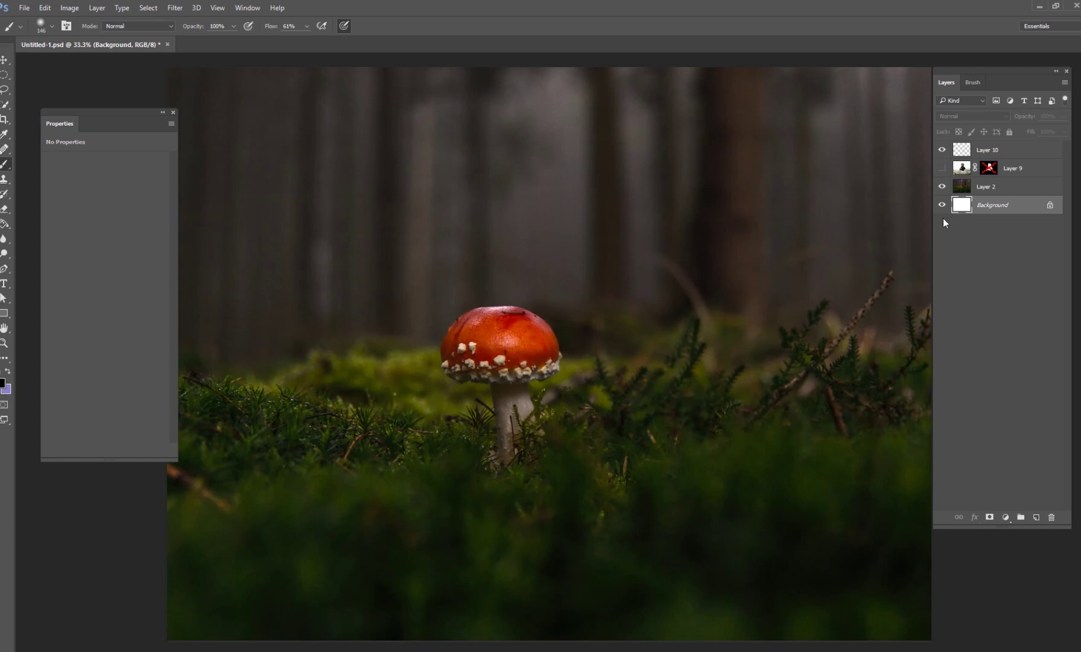
click(986, 192)
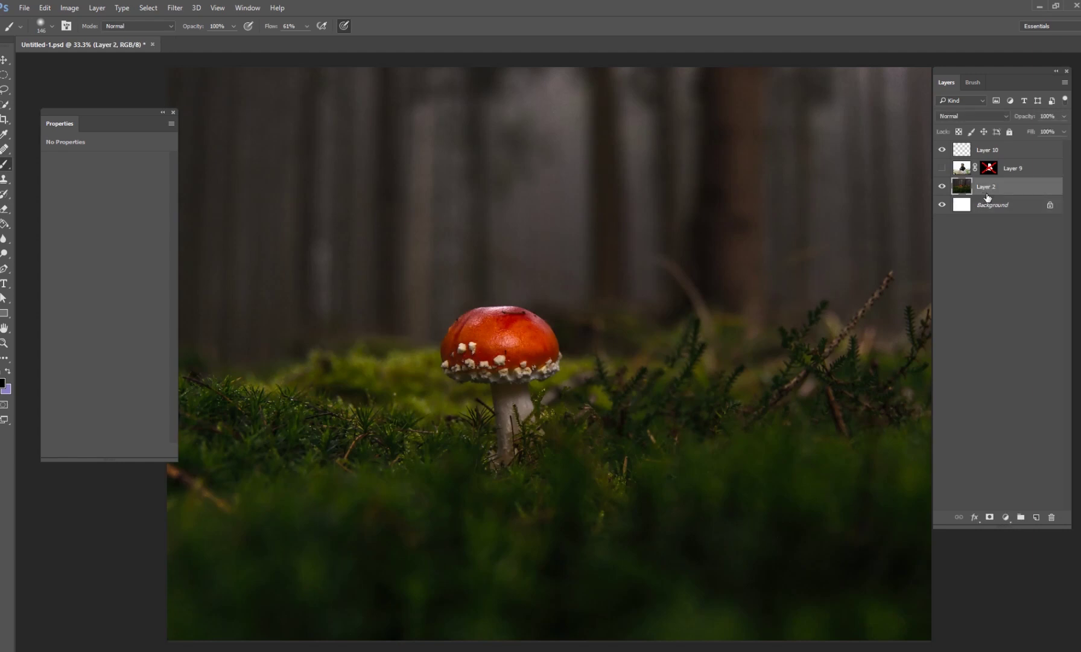
click(943, 168)
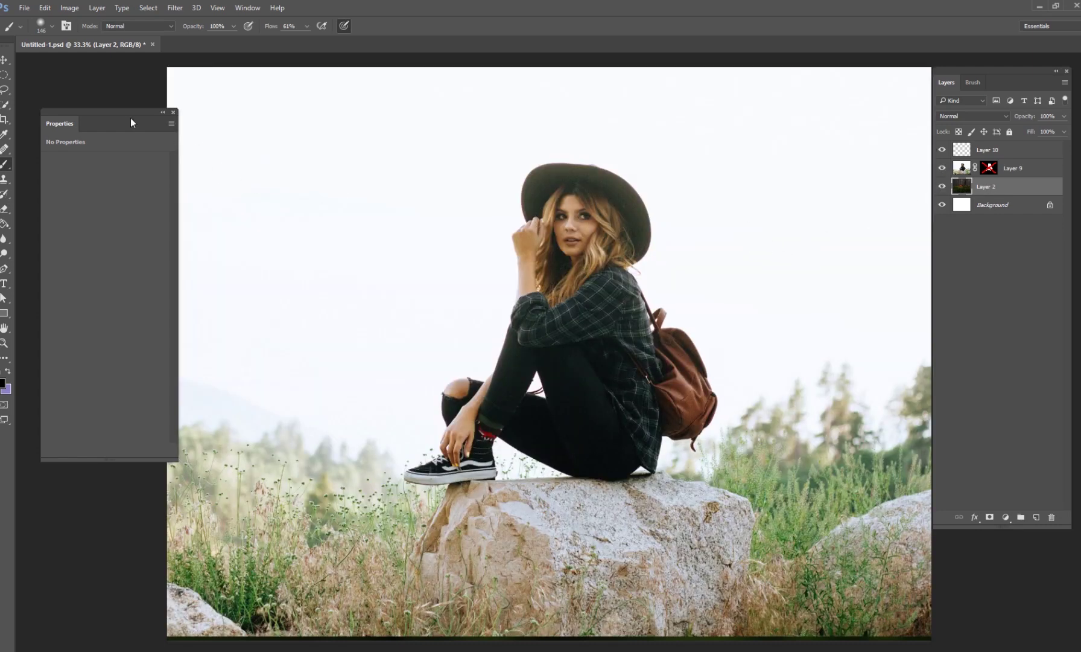
click(5, 60)
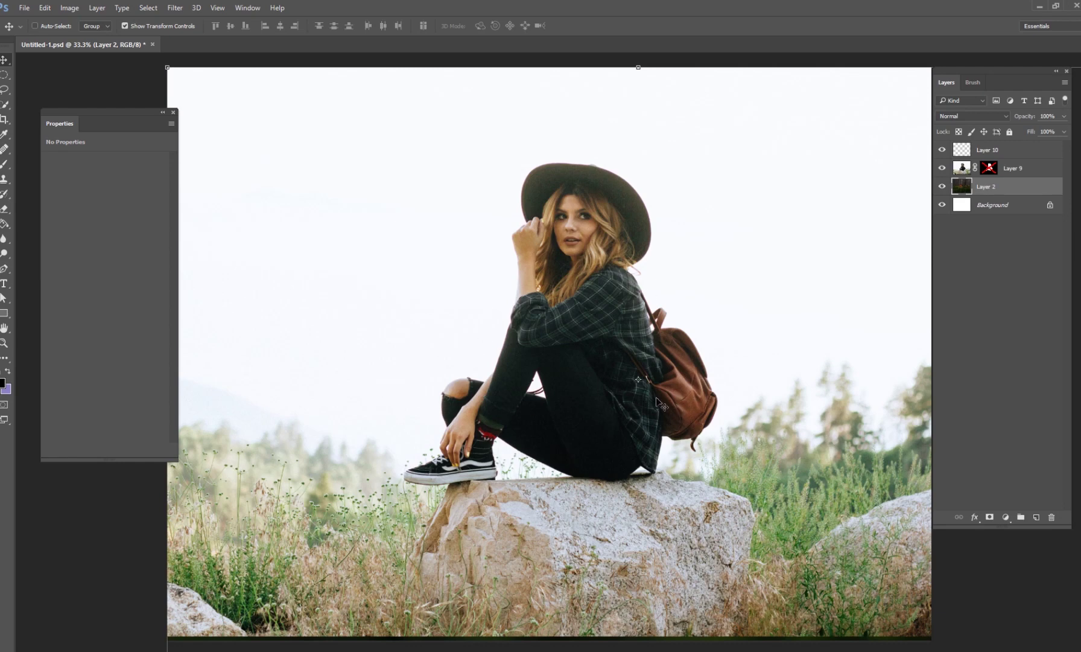
click(942, 168)
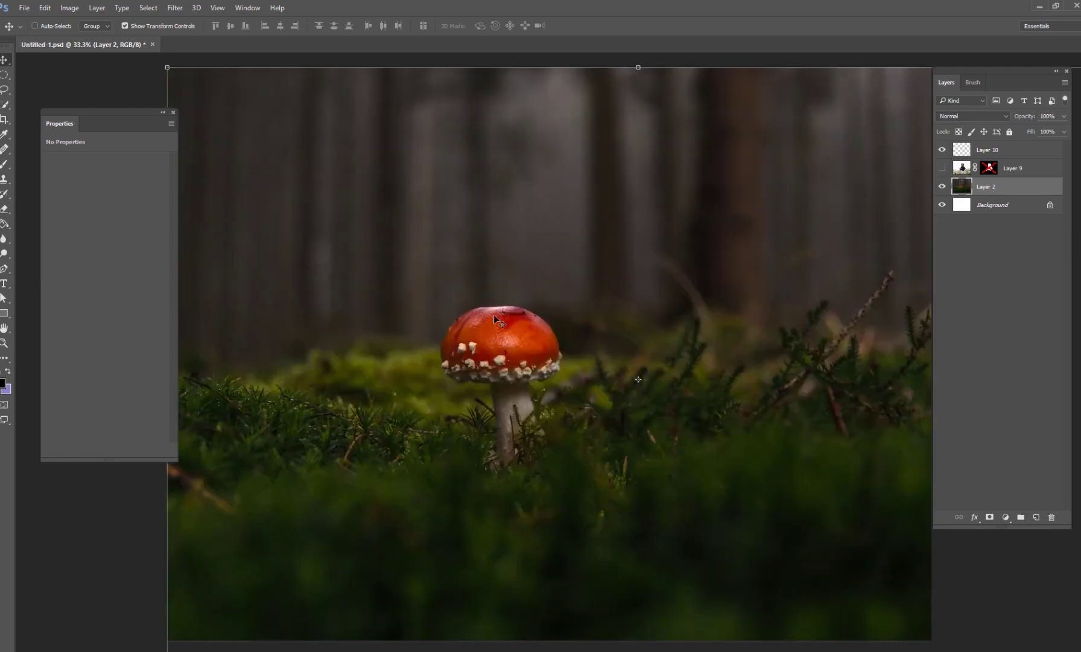
click(943, 169)
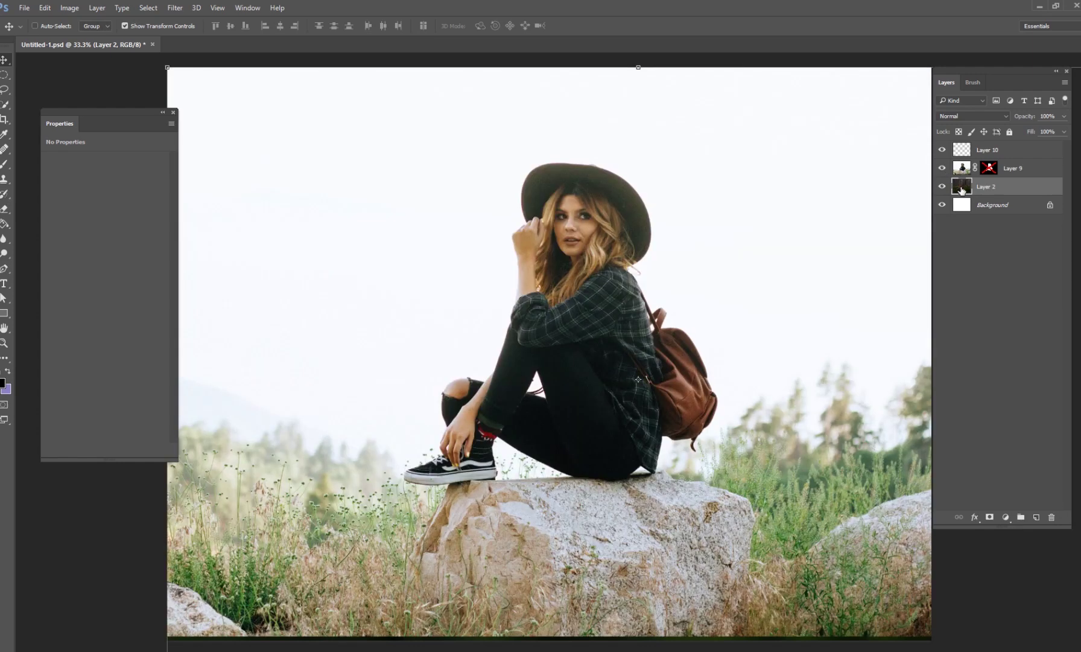
right_click(989, 171)
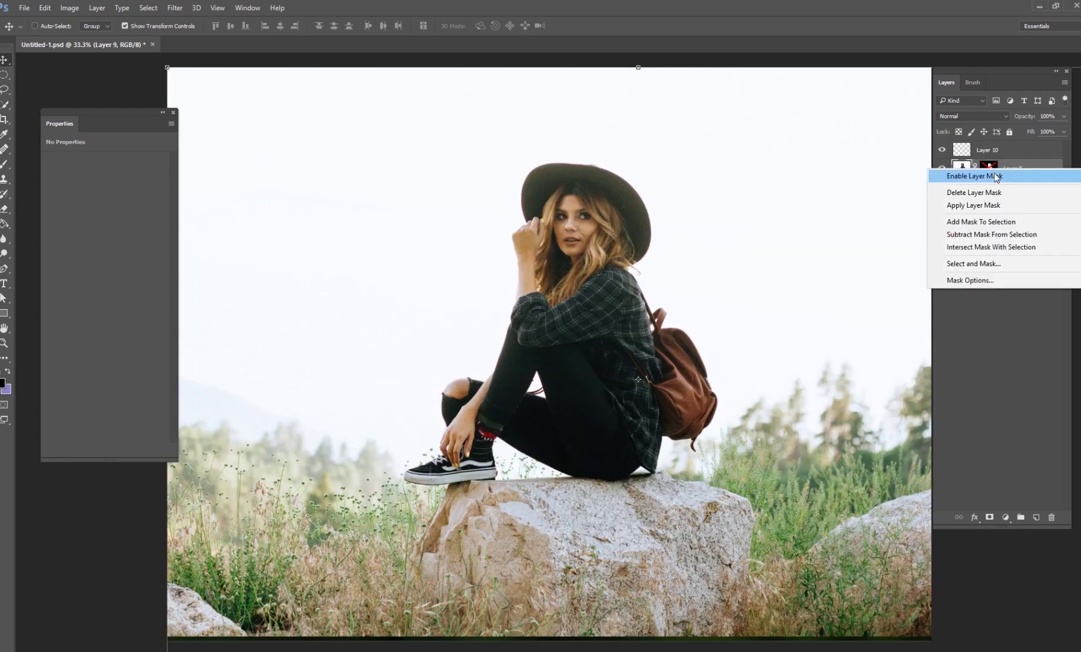
click(992, 176)
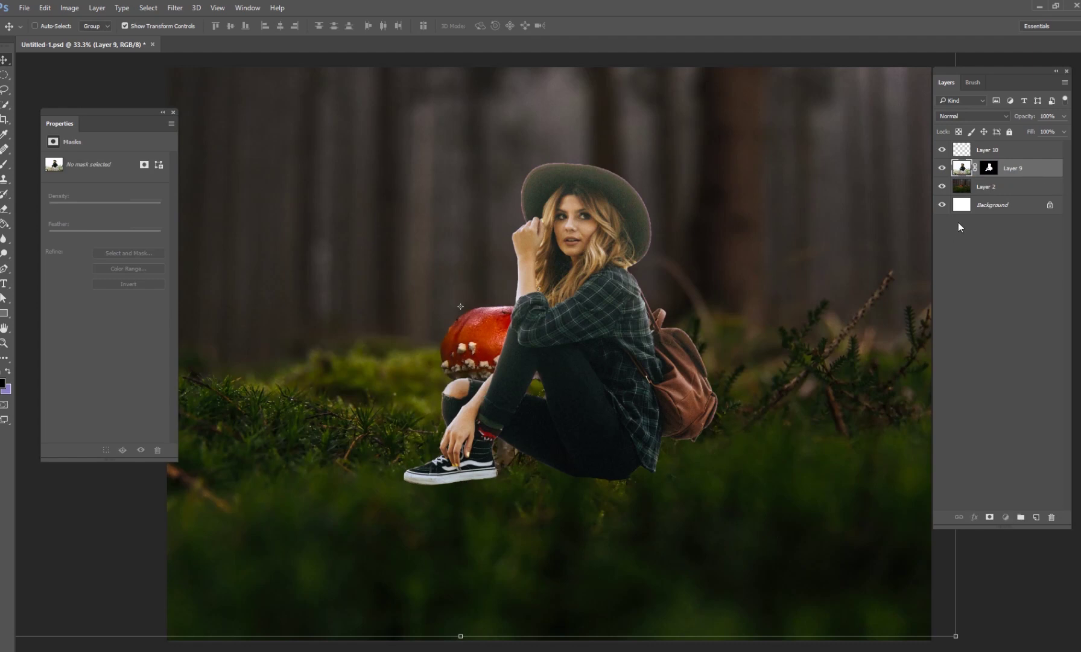
Move the cut-out woman on Layer 9 up and over the red mushroom.
drag(593, 431, 580, 336)
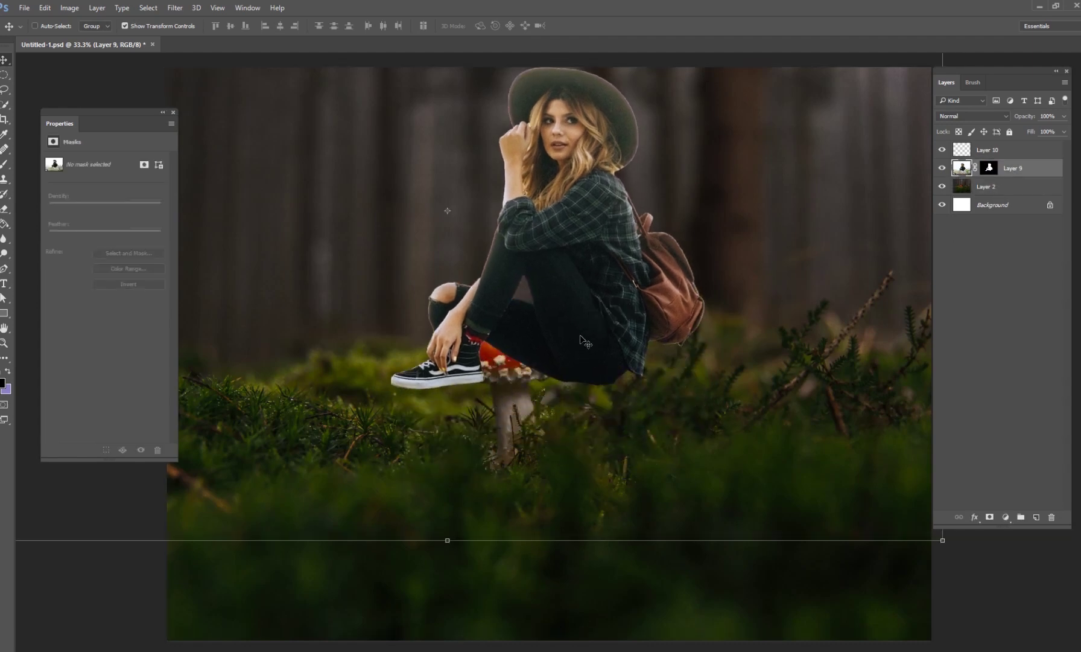
drag(618, 371, 580, 347)
drag(607, 388, 590, 369)
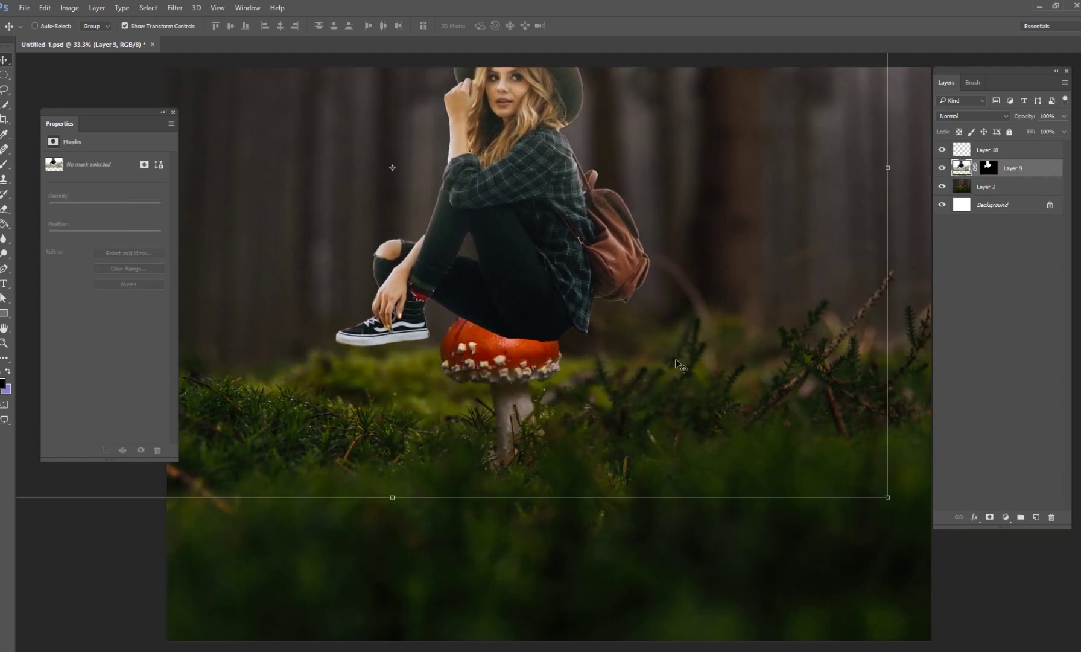
drag(743, 398, 764, 450)
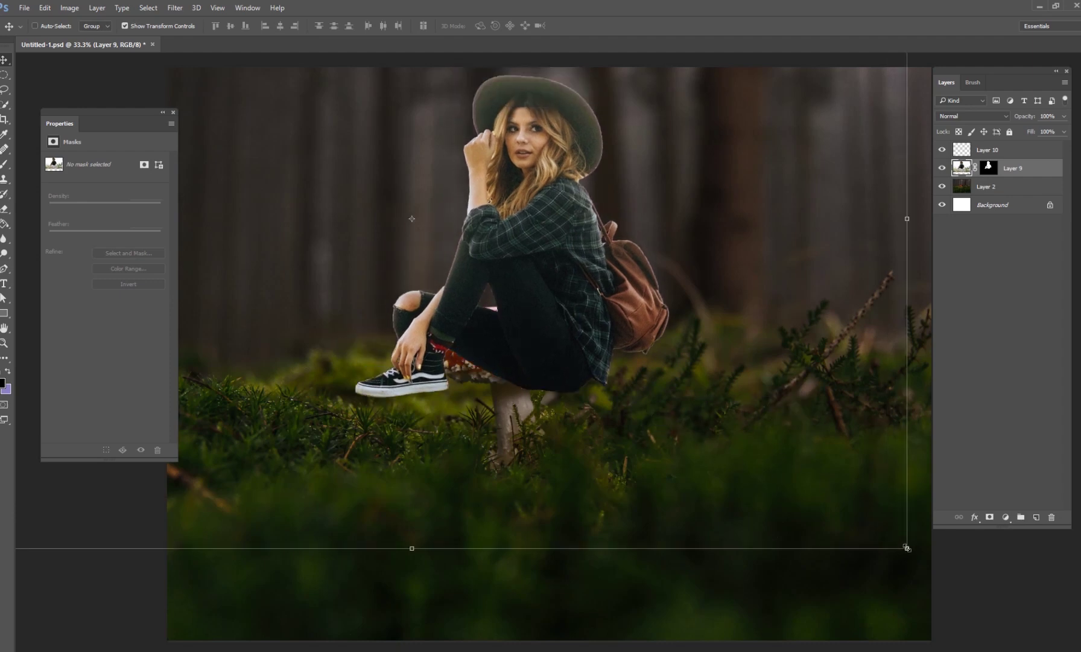
Scale the woman down to about 50.9% and seat her on top of the mushroom cap.
drag(907, 548, 647, 393)
drag(575, 333, 706, 412)
drag(785, 461, 659, 386)
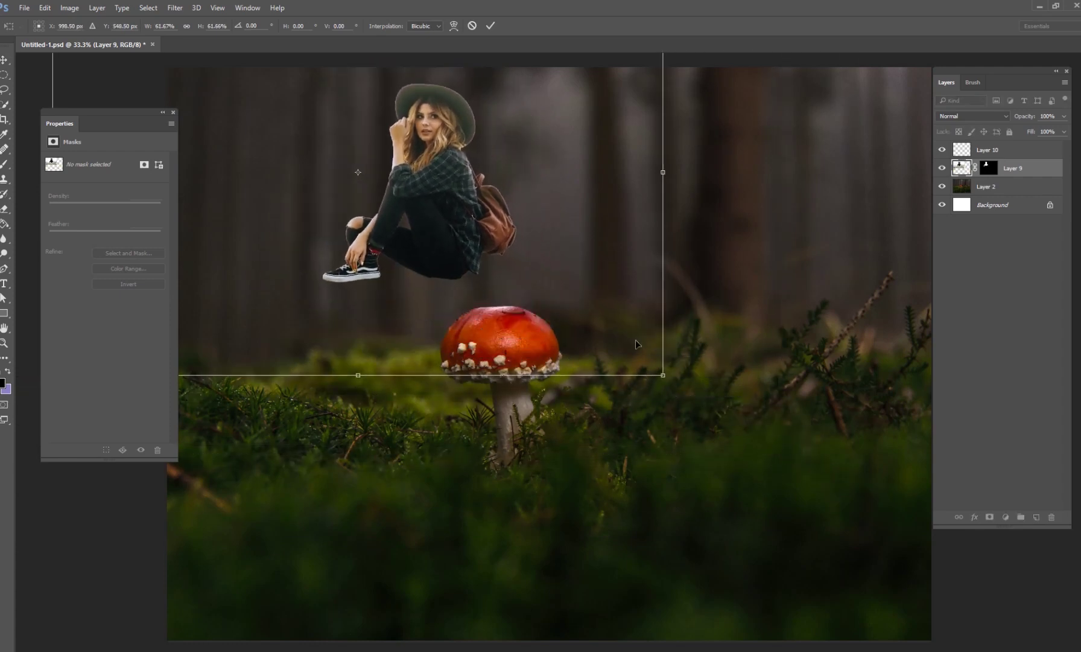
drag(636, 344, 683, 385)
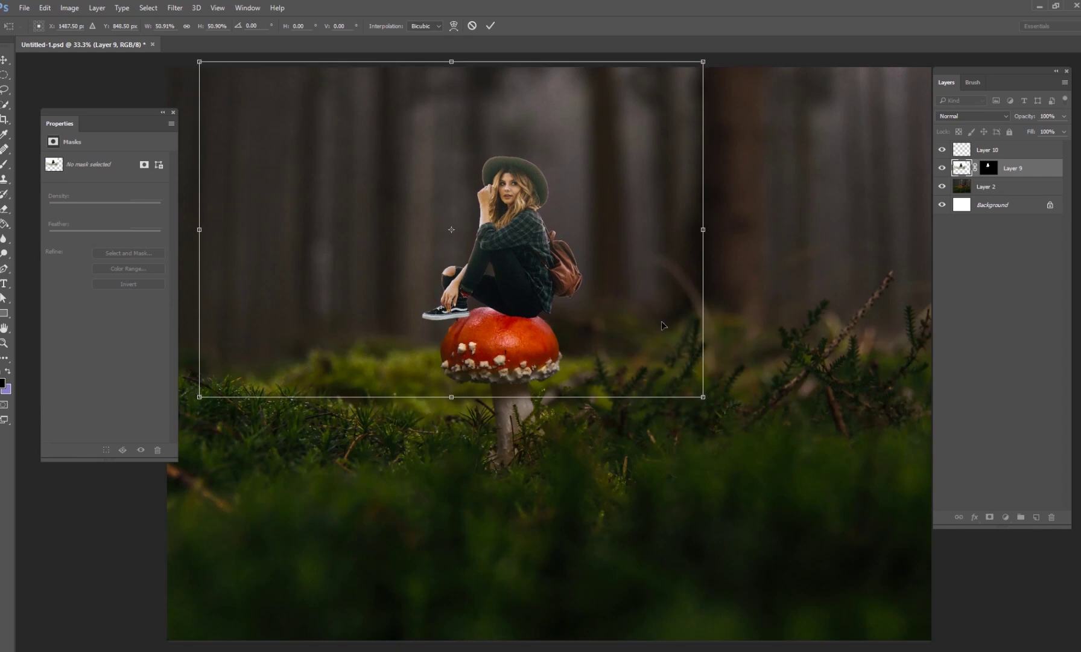
drag(607, 325, 614, 331)
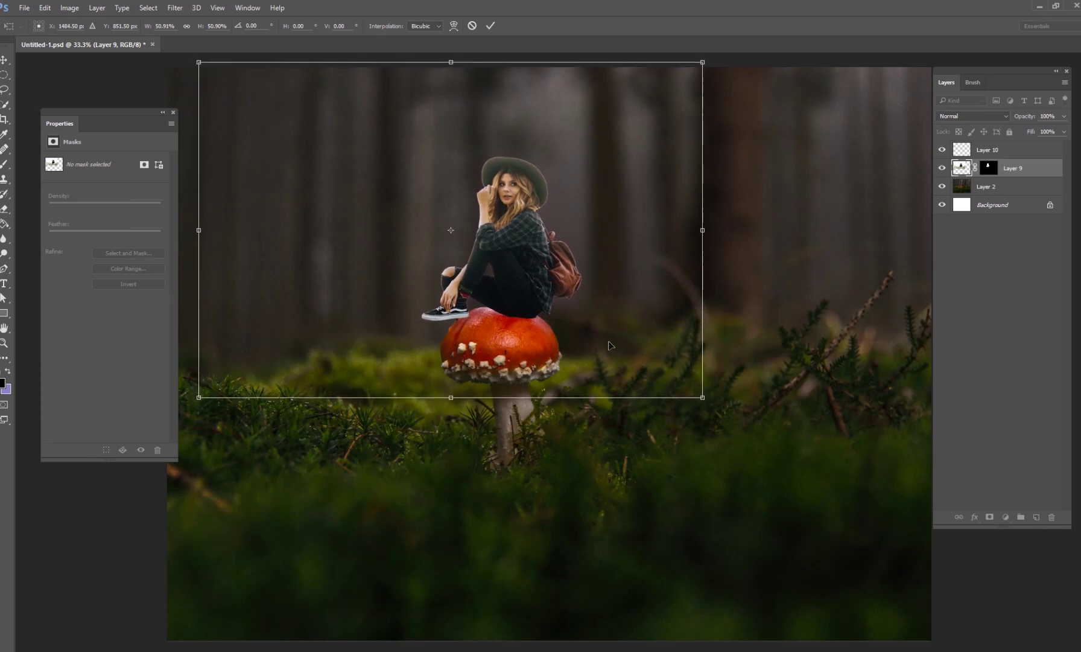
click(492, 27)
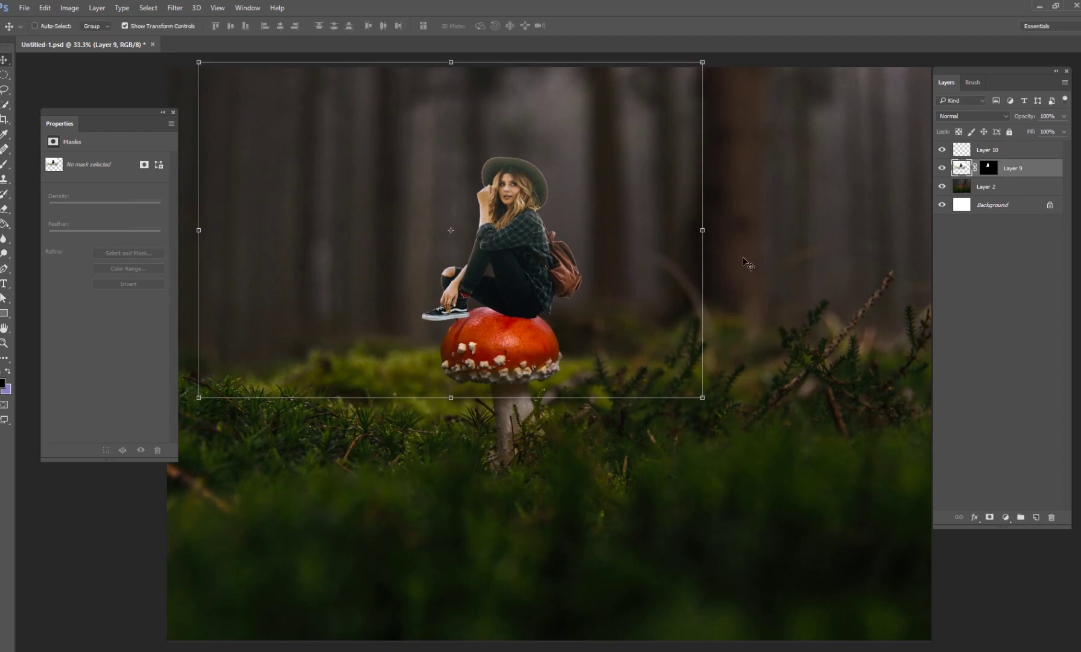
Duplicate Layer 9, and create a merged copy of Layer 9 and Layer 2 while keeping the originals.
alt+click(790, 89)
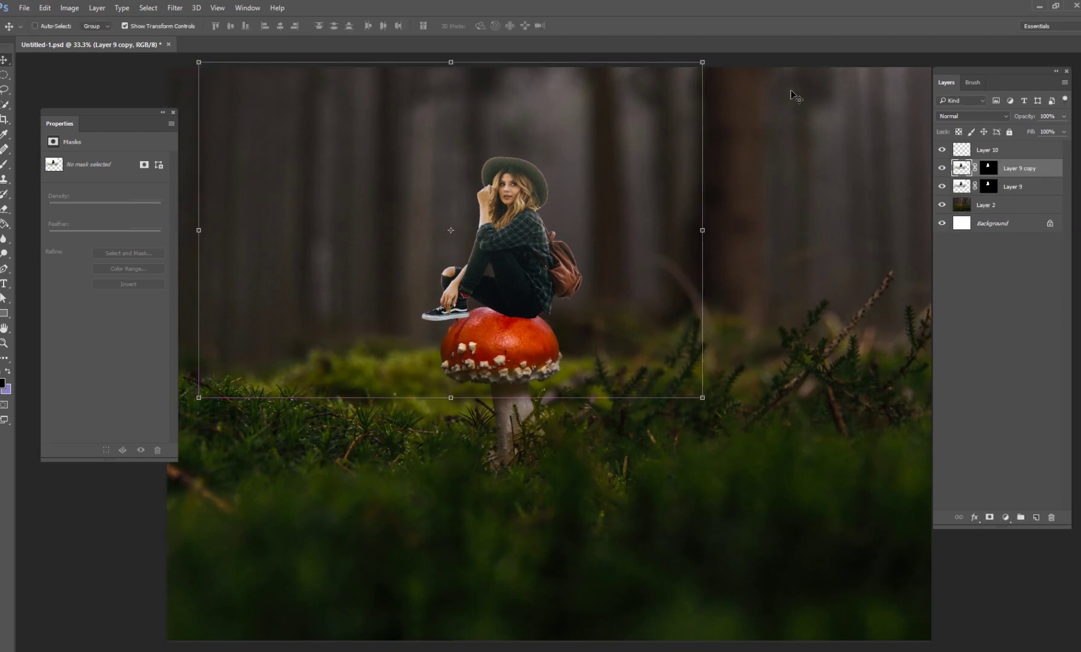
click(1002, 188)
ctrl+click(1000, 211)
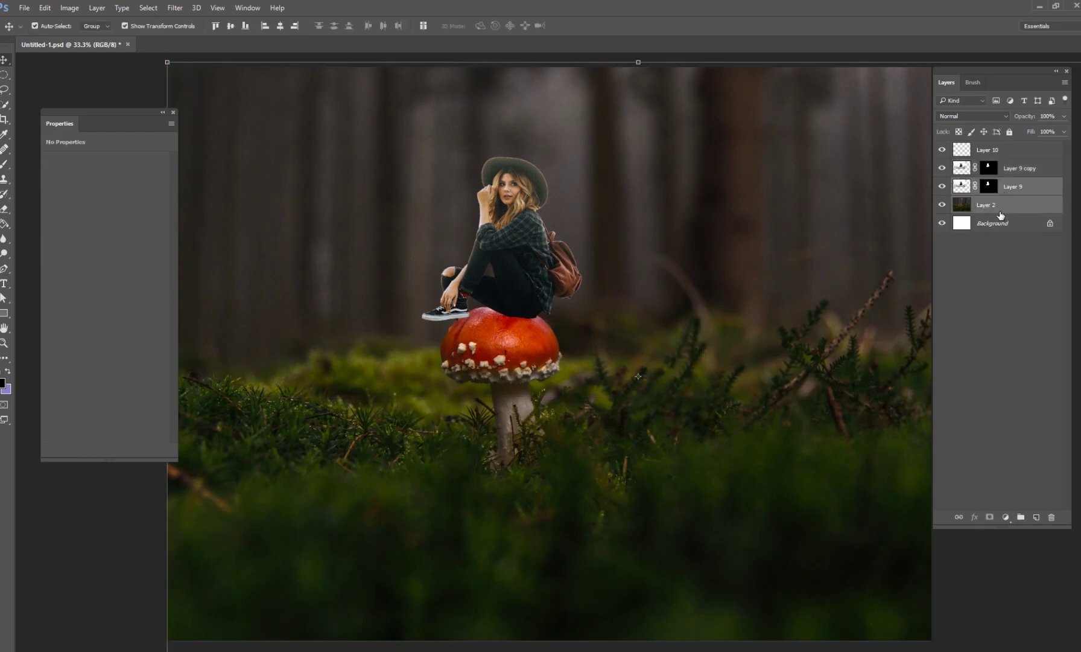
right_click(1003, 207)
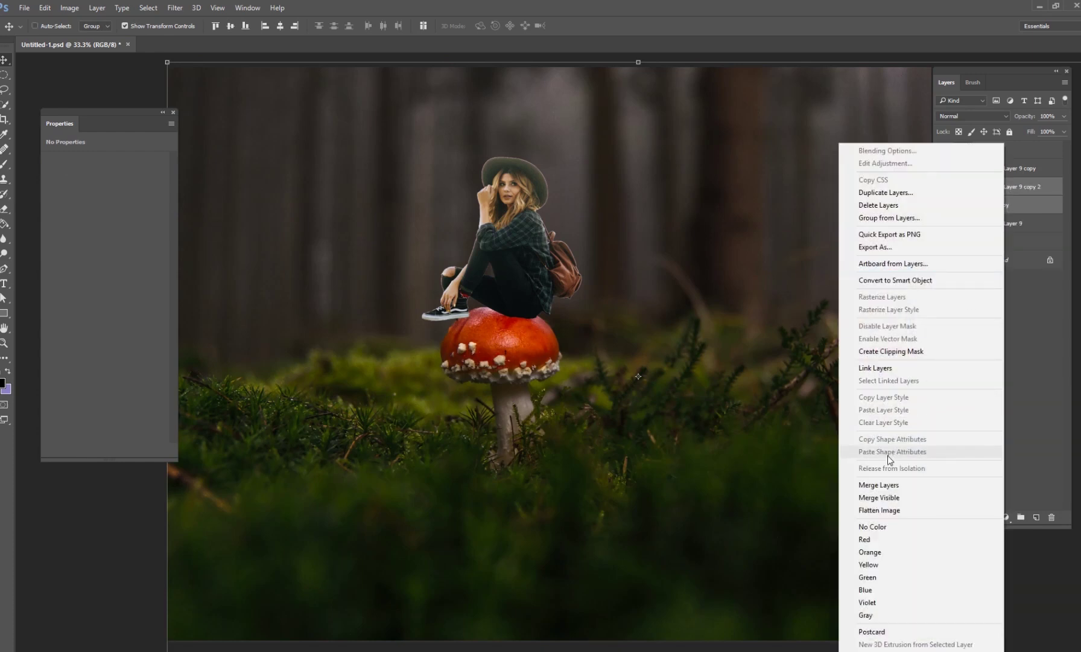
alt+click(889, 485)
Move the merged copy to the top of the layer stack, rename it "before" and hide it.
drag(991, 187, 990, 151)
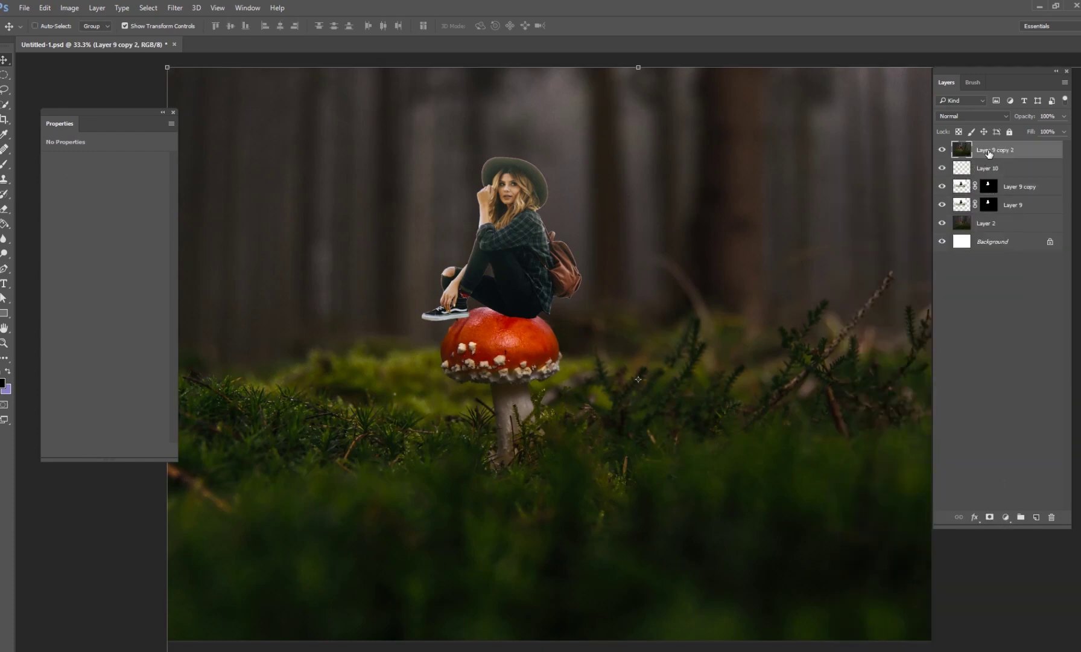
double_click(996, 150)
text(before)
key(Return)
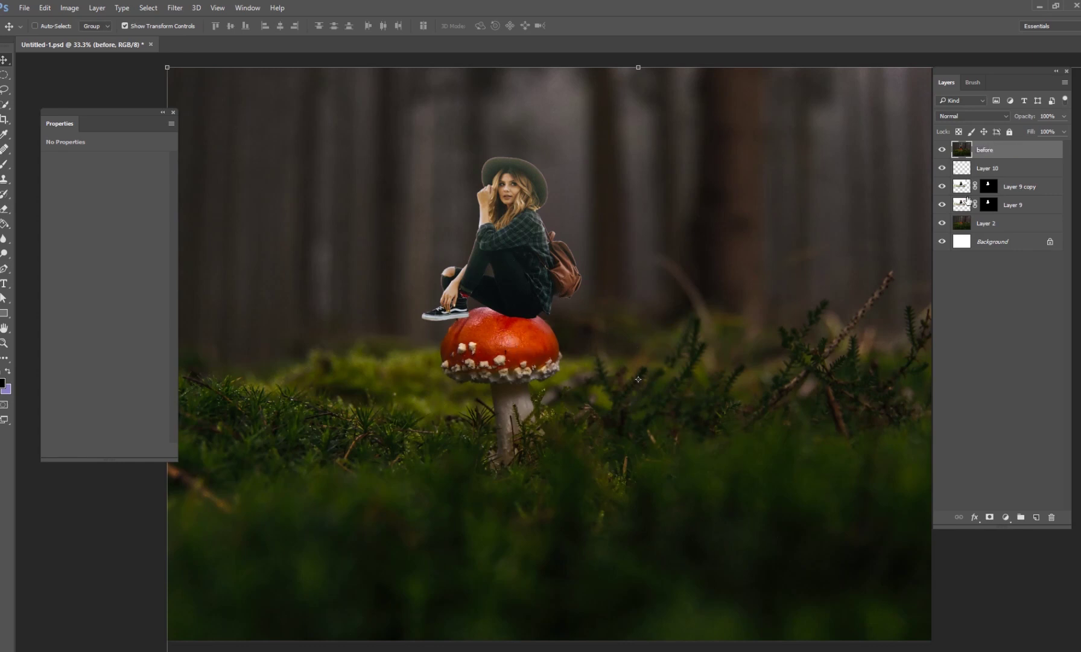
click(942, 151)
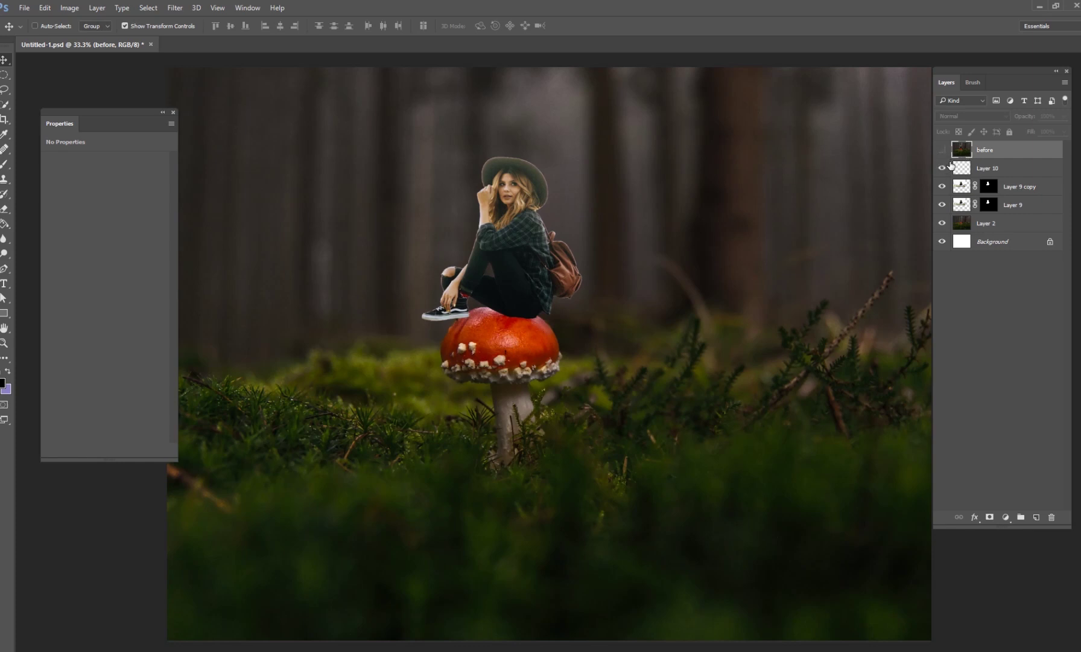
click(942, 151)
click(943, 150)
Hide the original Layer 9 and apply the layer mask of Layer 9 copy.
click(1030, 181)
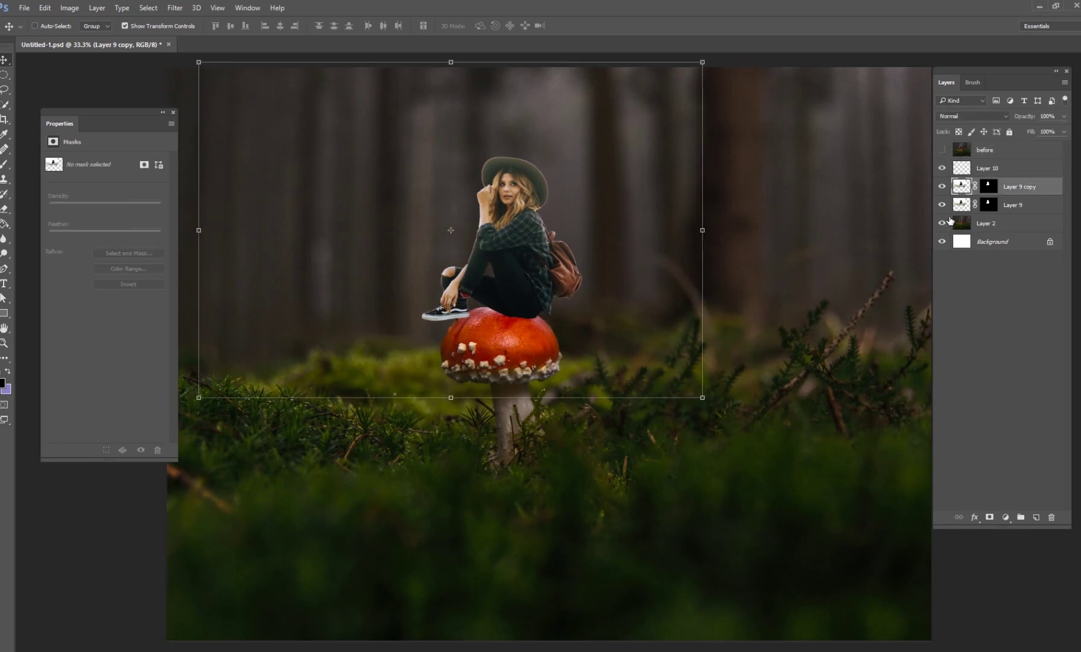
click(944, 205)
key(ctrl+plus)
key(ctrl+plus)
drag(653, 434, 780, 579)
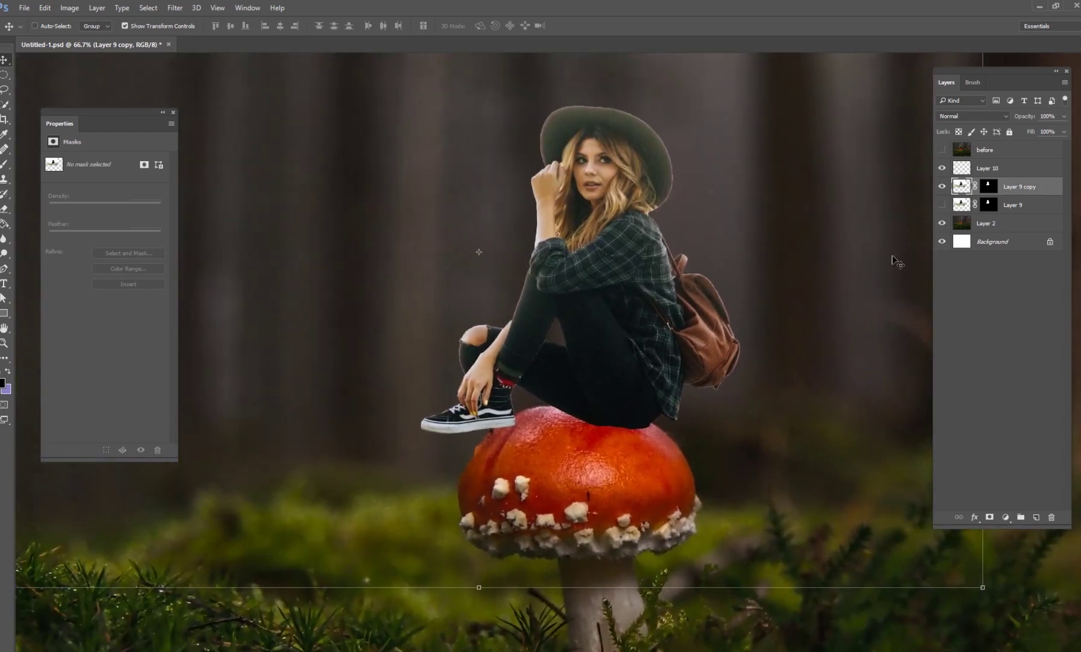
right_click(989, 187)
click(997, 227)
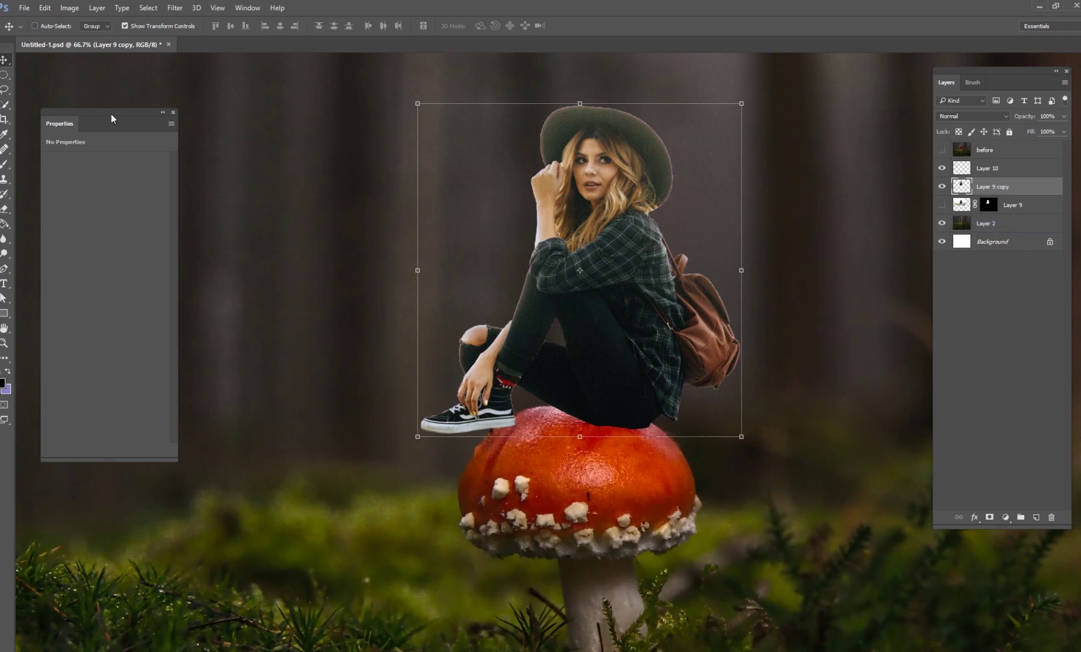
Start Puppet Warp on Layer 9 copy and pin the woman's face, neck, torso and hip.
click(67, 8)
mouse_move(47, 9)
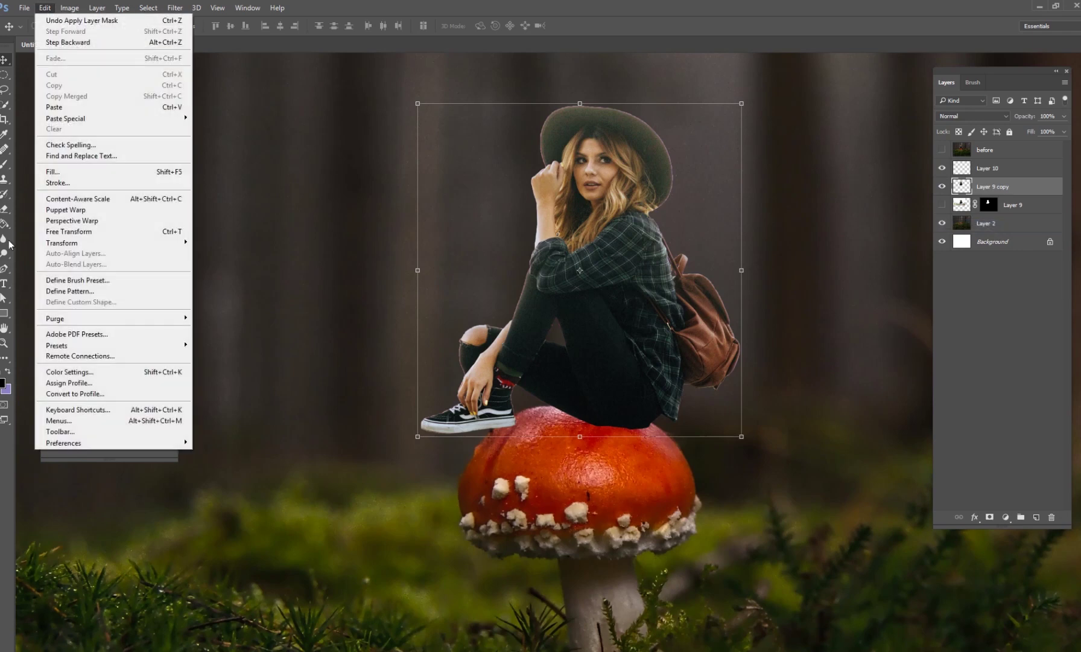
click(85, 210)
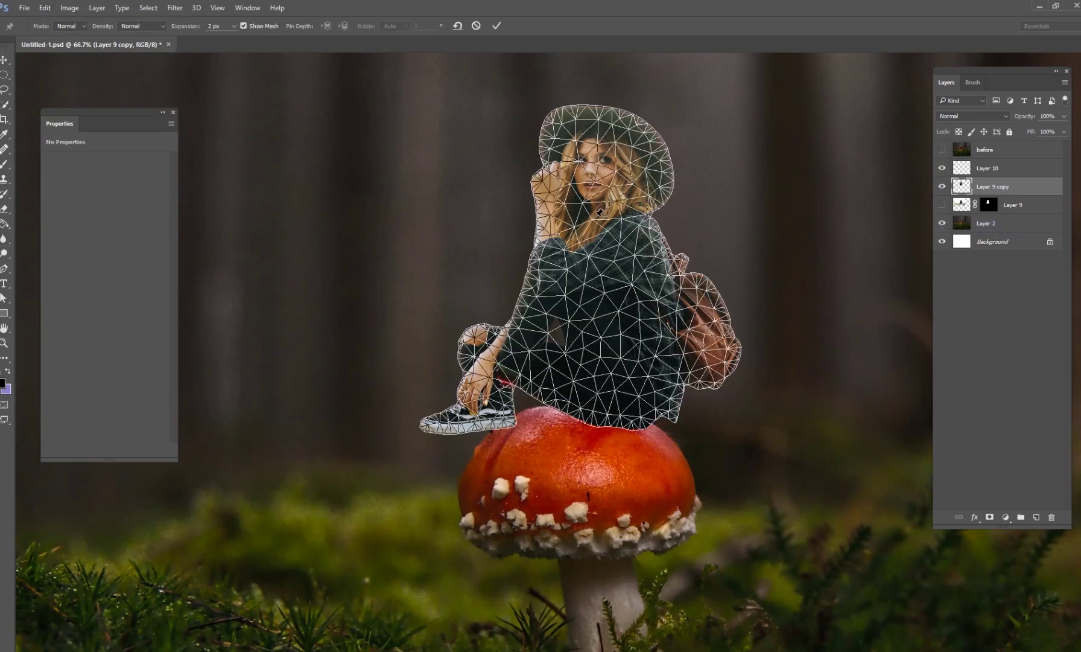
click(593, 217)
click(597, 162)
click(621, 309)
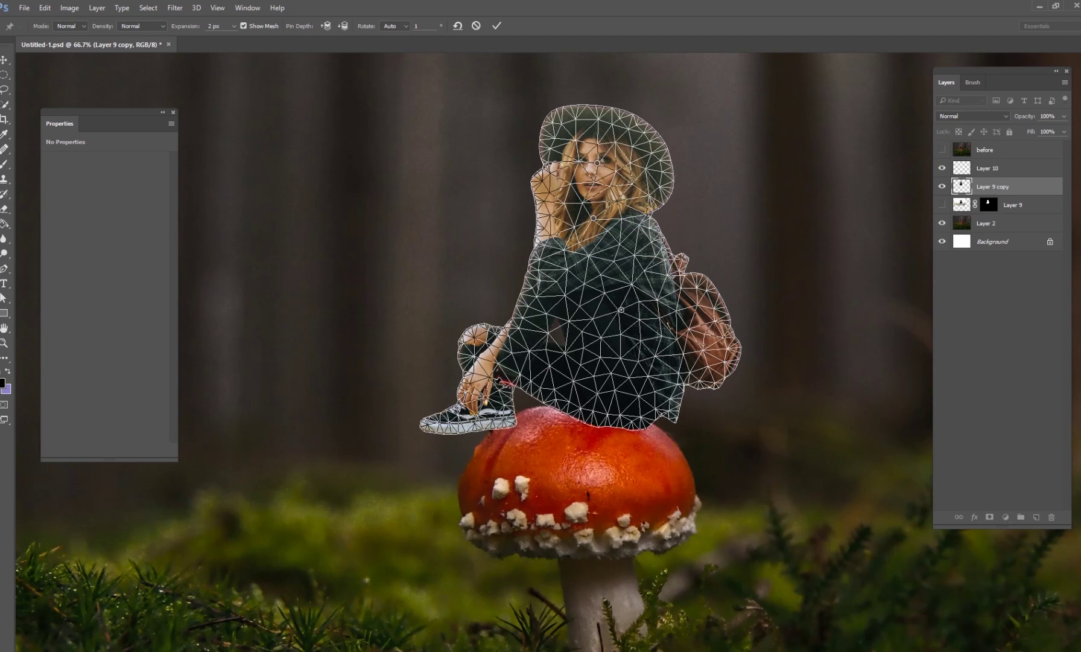
click(639, 357)
Bend the woman's foot inward and its toe down along the mushroom cap, and apply the warp.
drag(477, 408, 527, 412)
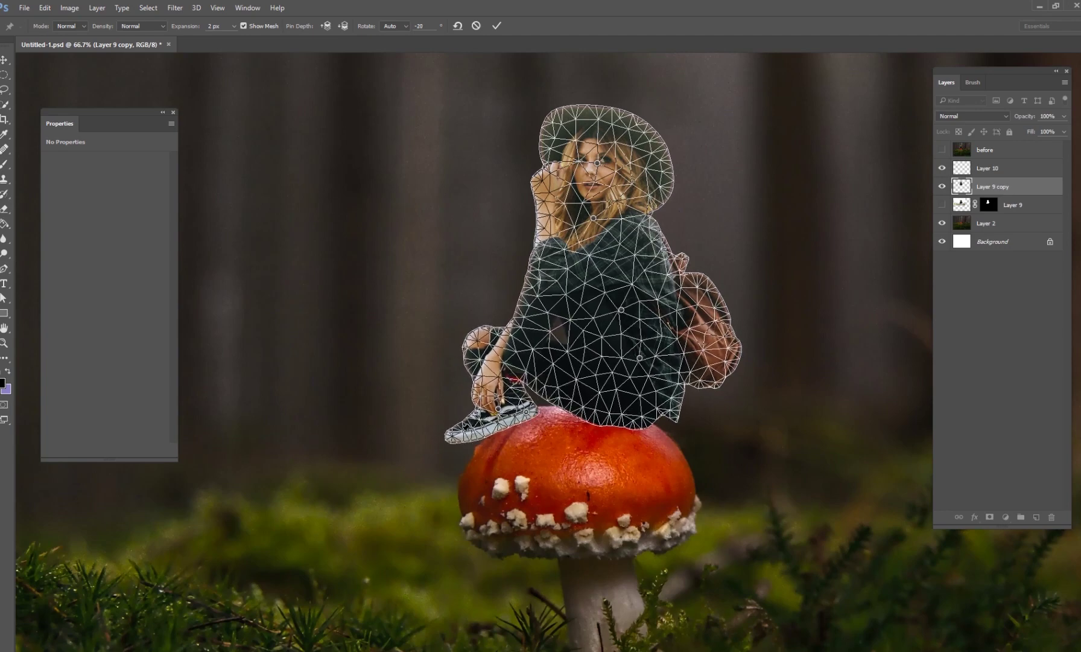
drag(455, 435, 457, 439)
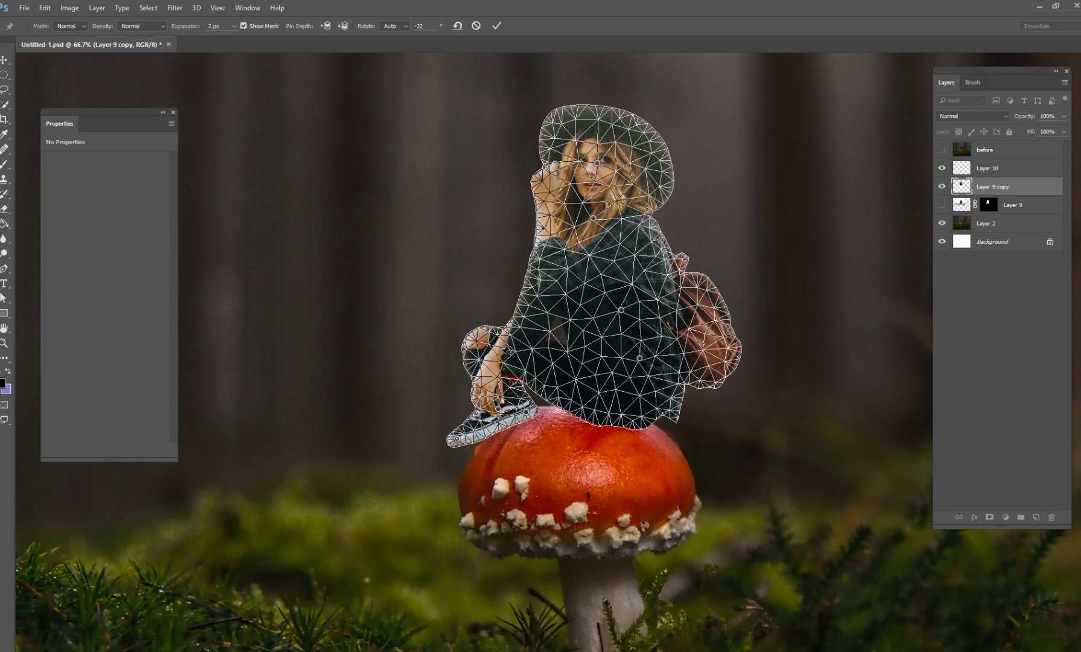
click(497, 25)
key(ctrl)
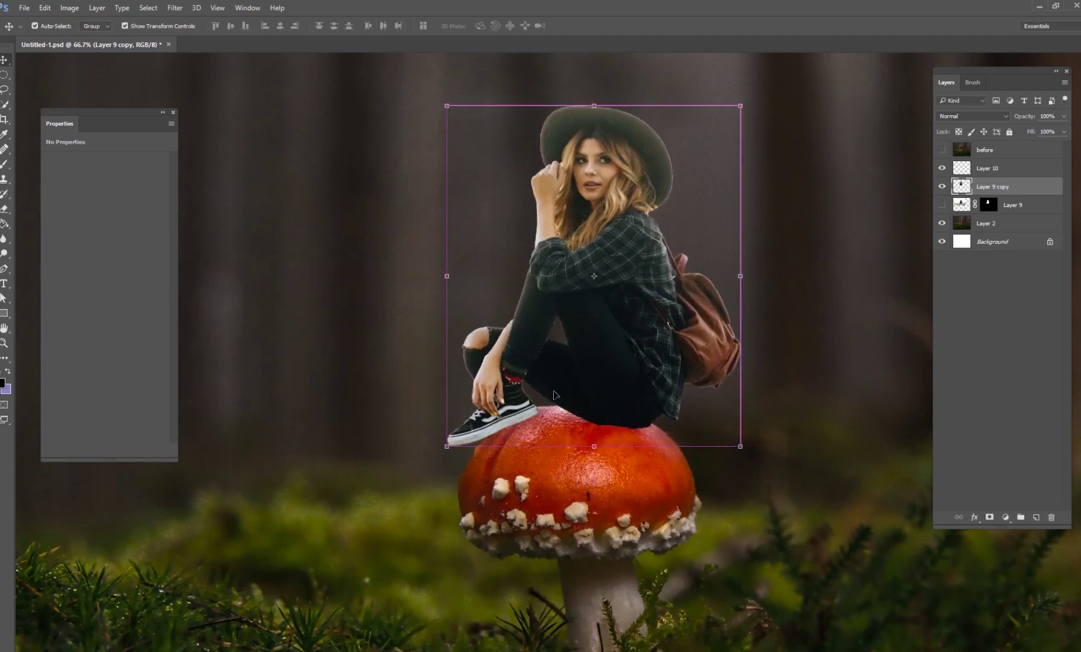
key(ctrl+z)
key(ctrl+z)
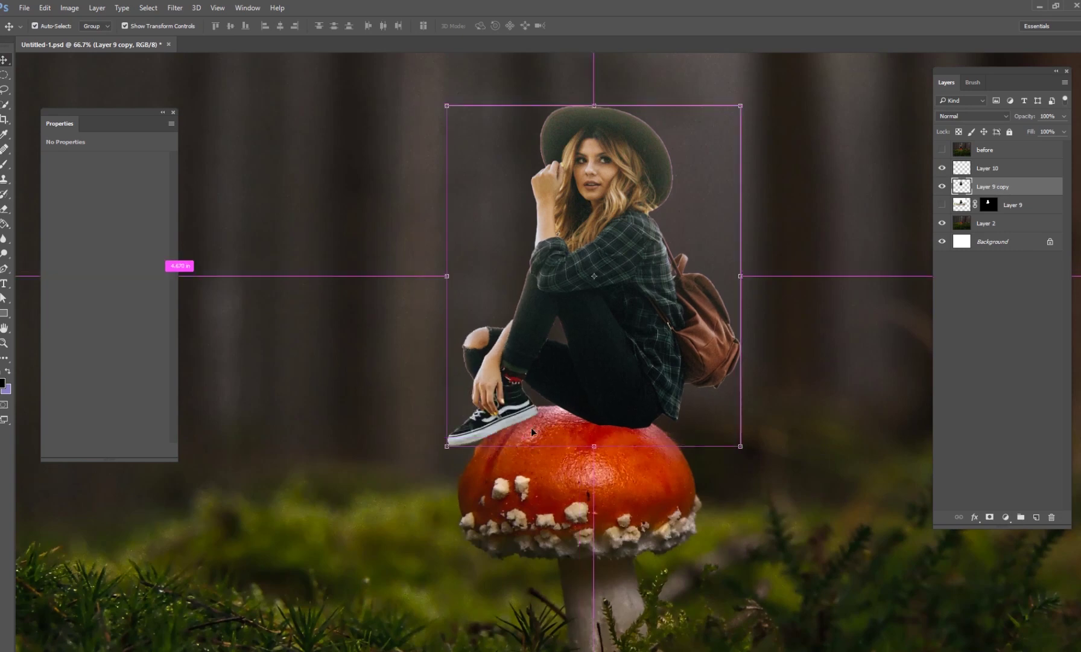
Check the mushroom cap with Layer 9 copy hidden, and show the woman again.
click(1012, 203)
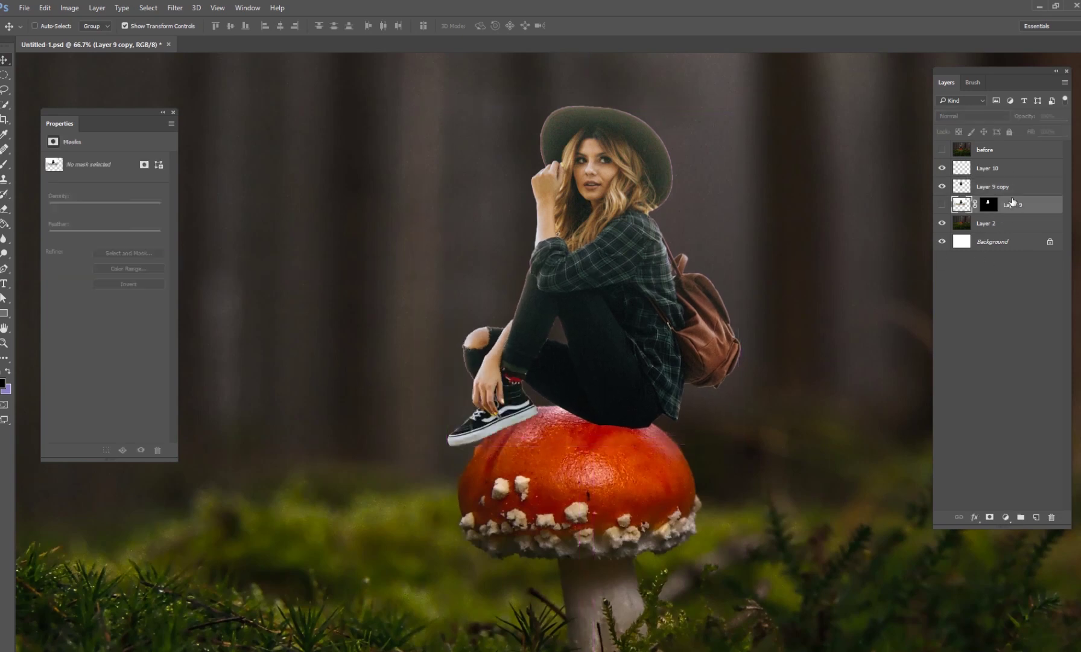
key(ctrl+minus)
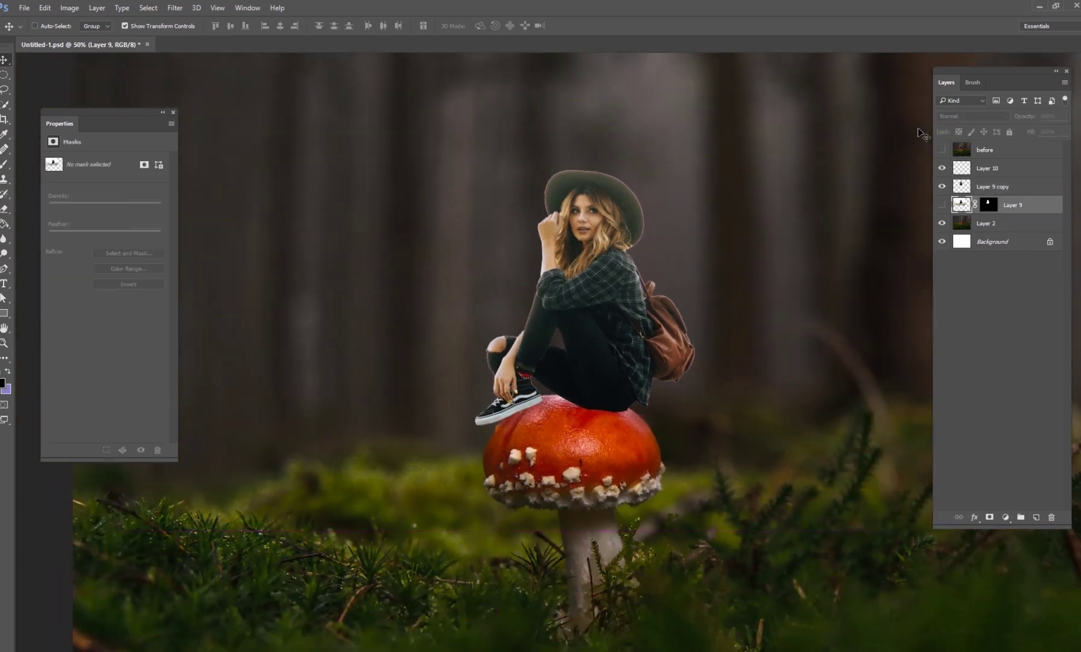
drag(624, 448, 545, 455)
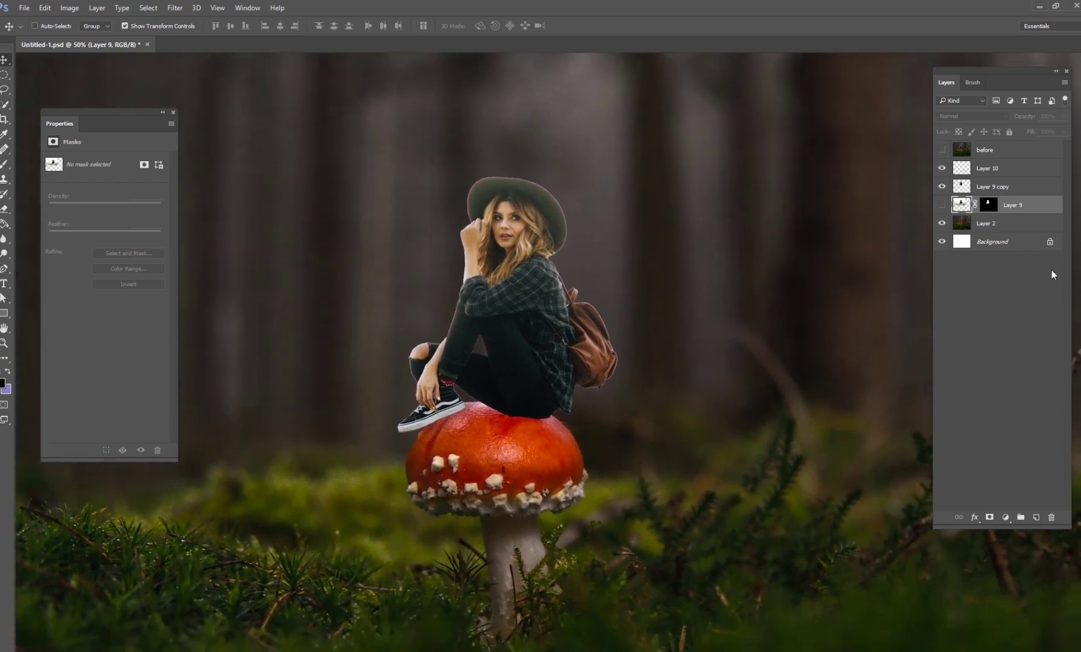
click(1002, 191)
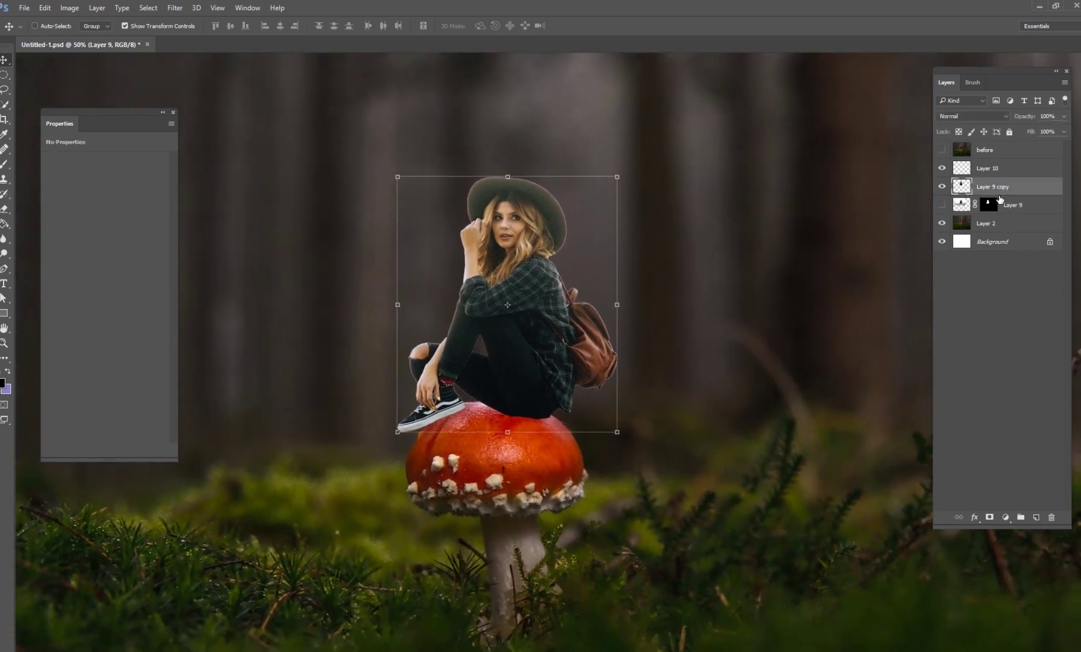
click(942, 186)
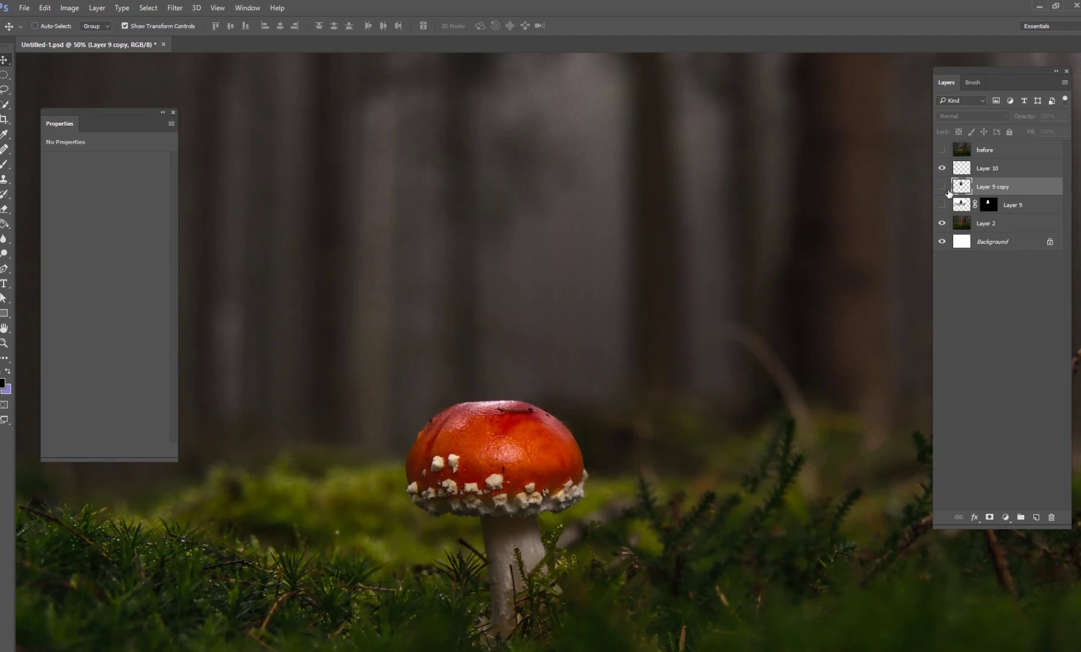
click(942, 187)
Add a new layer directly beneath Layer 9 copy and set up a soft 44 px brush with 10% flow.
click(1013, 208)
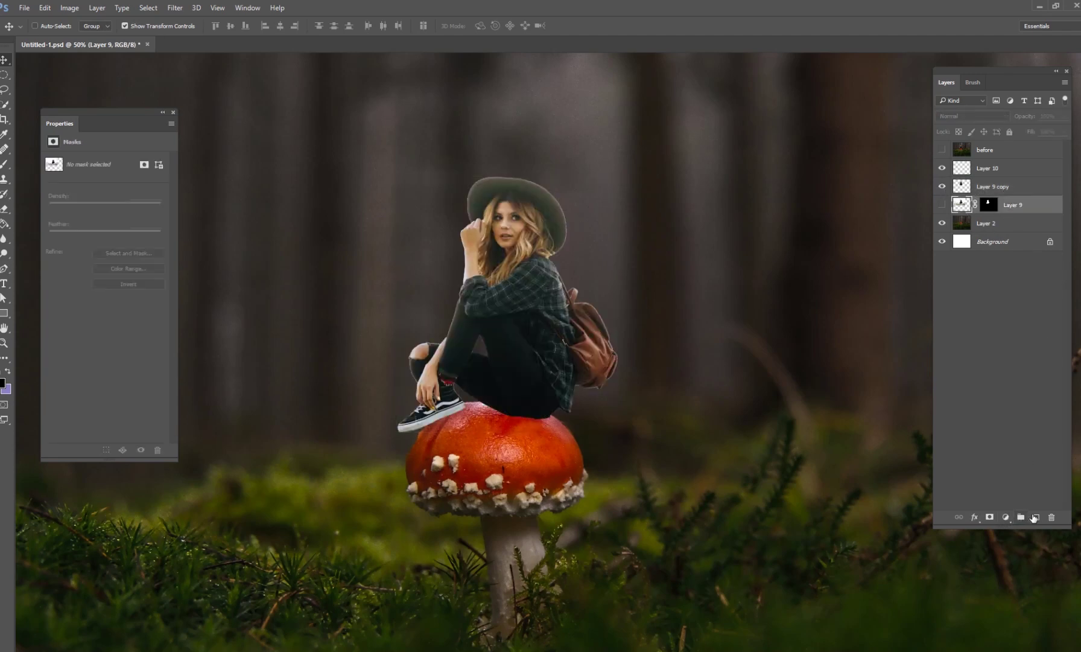
click(1034, 517)
click(5, 164)
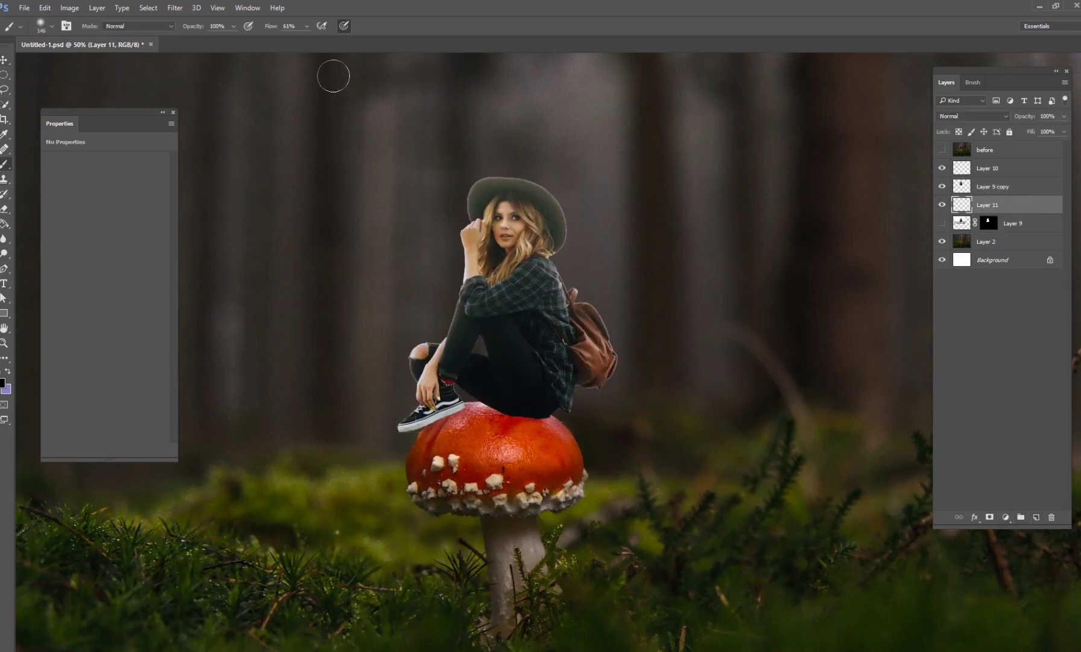
click(306, 27)
drag(275, 41, 278, 42)
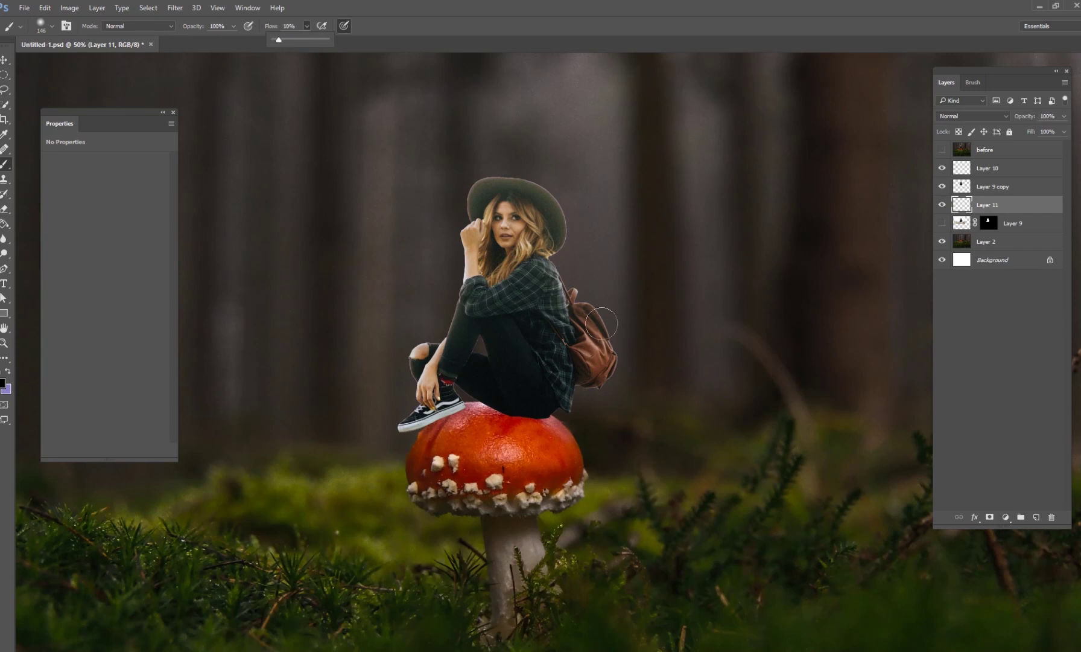
right_click(629, 337)
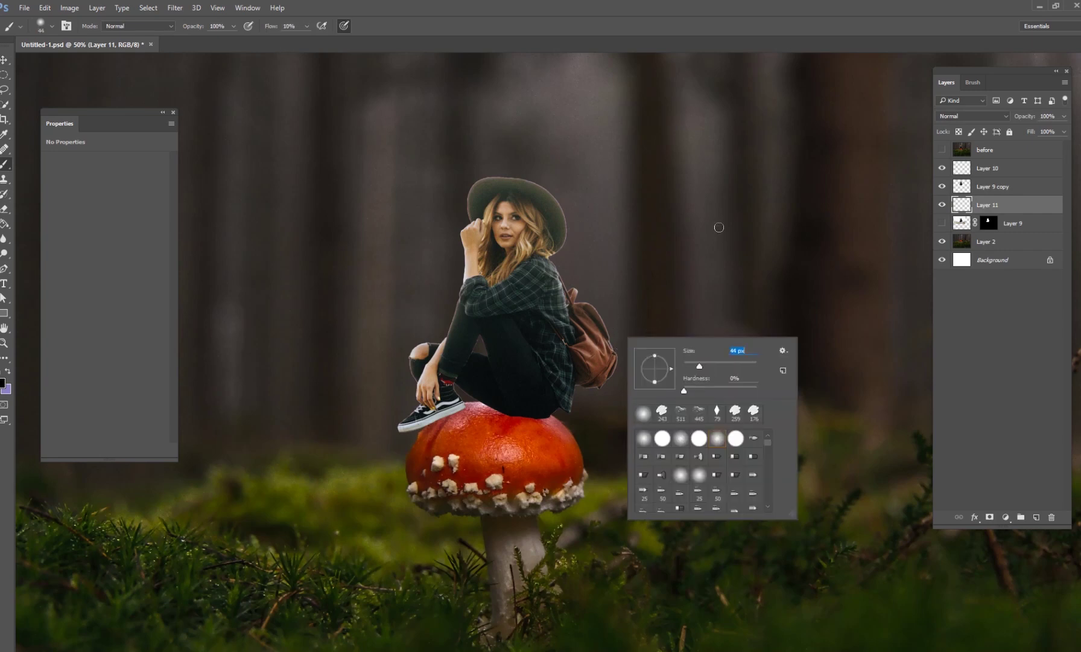
key(Escape)
Set the blend mode of the new Layer 11 to Multiply.
key(ctrl+plus)
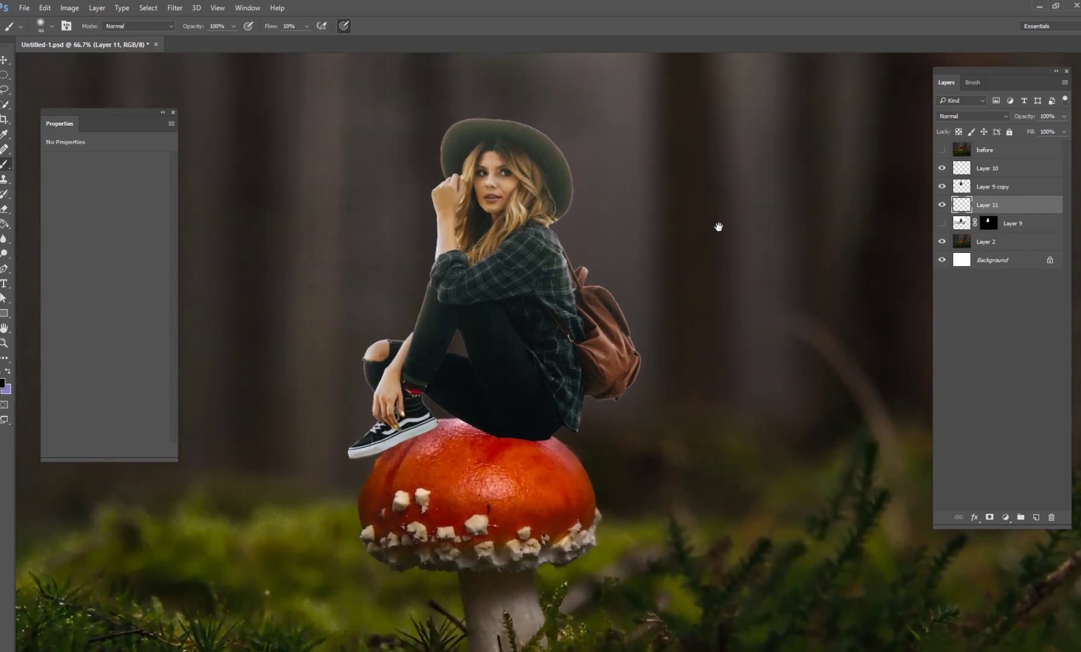
drag(549, 496, 656, 464)
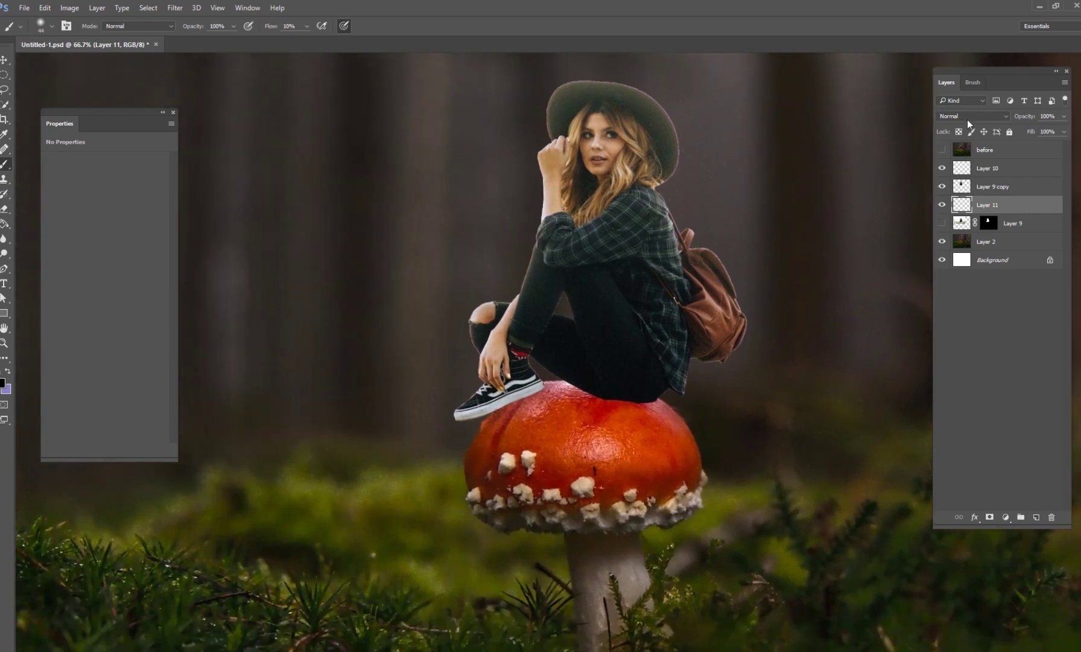
click(967, 116)
click(946, 153)
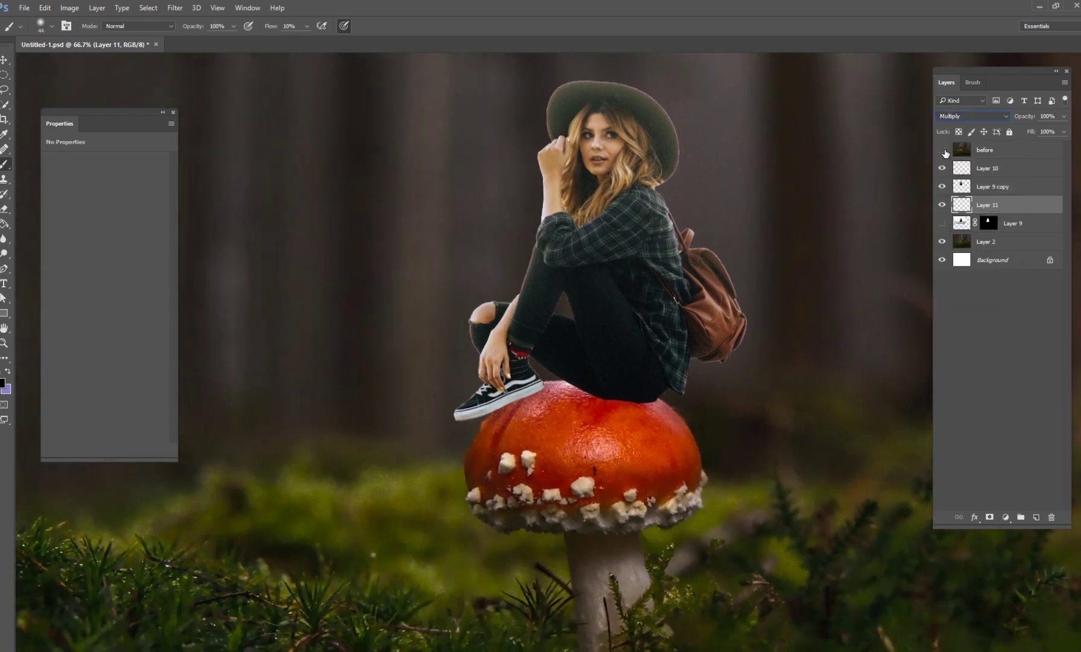
Sample the foreground colour from the mushroom cap and mute it to the dark brown 3c2d28.
click(4, 384)
drag(517, 261, 329, 315)
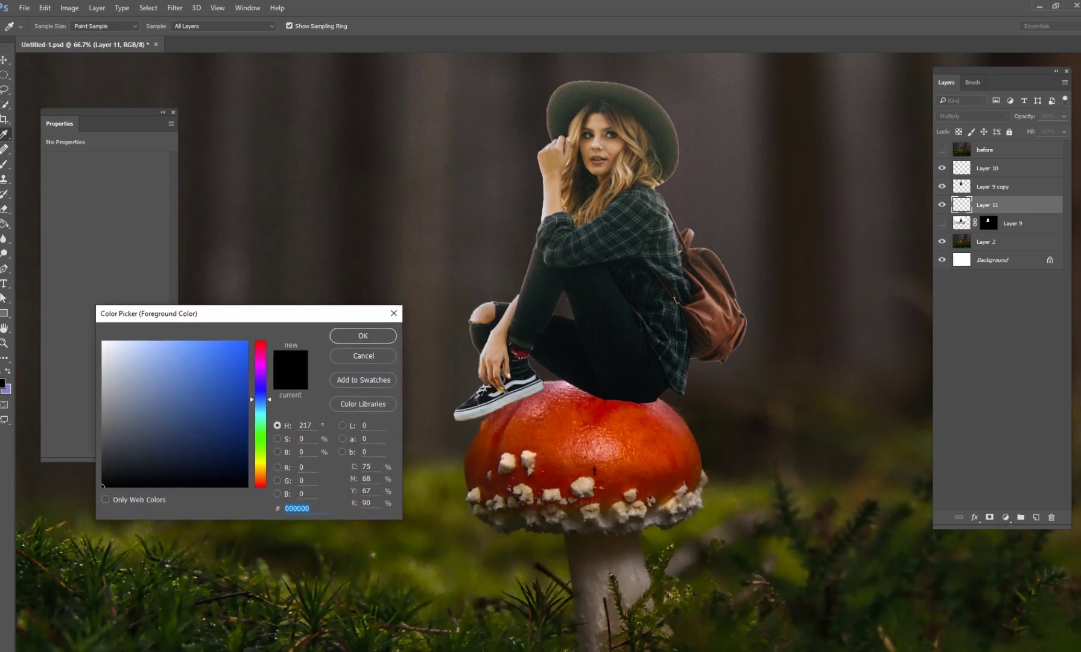
drag(482, 429, 480, 475)
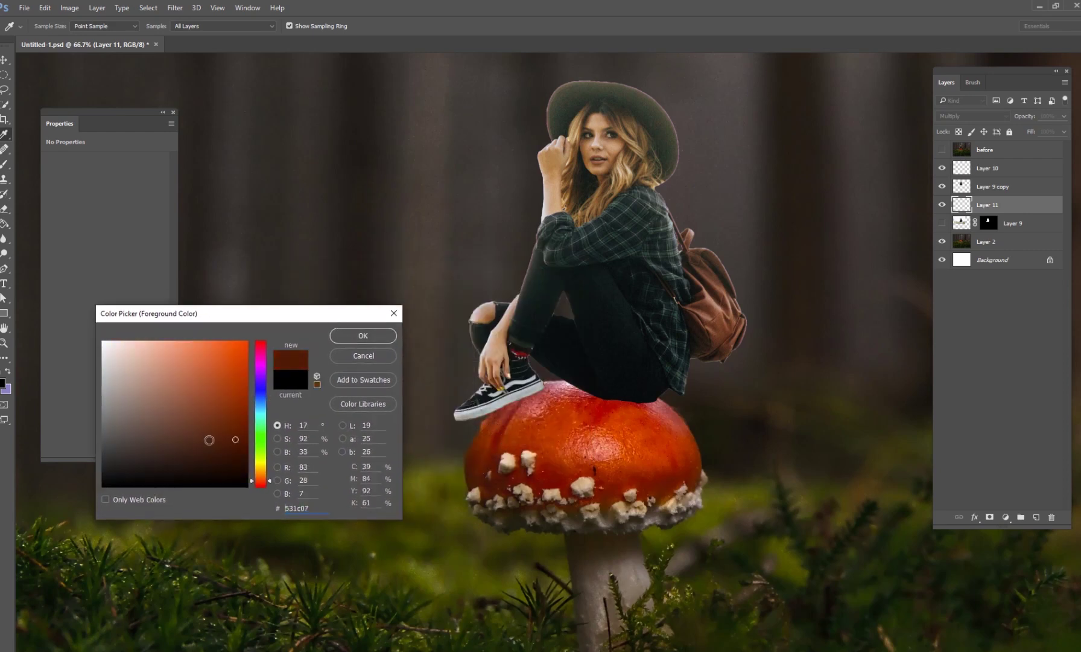
drag(209, 440, 151, 453)
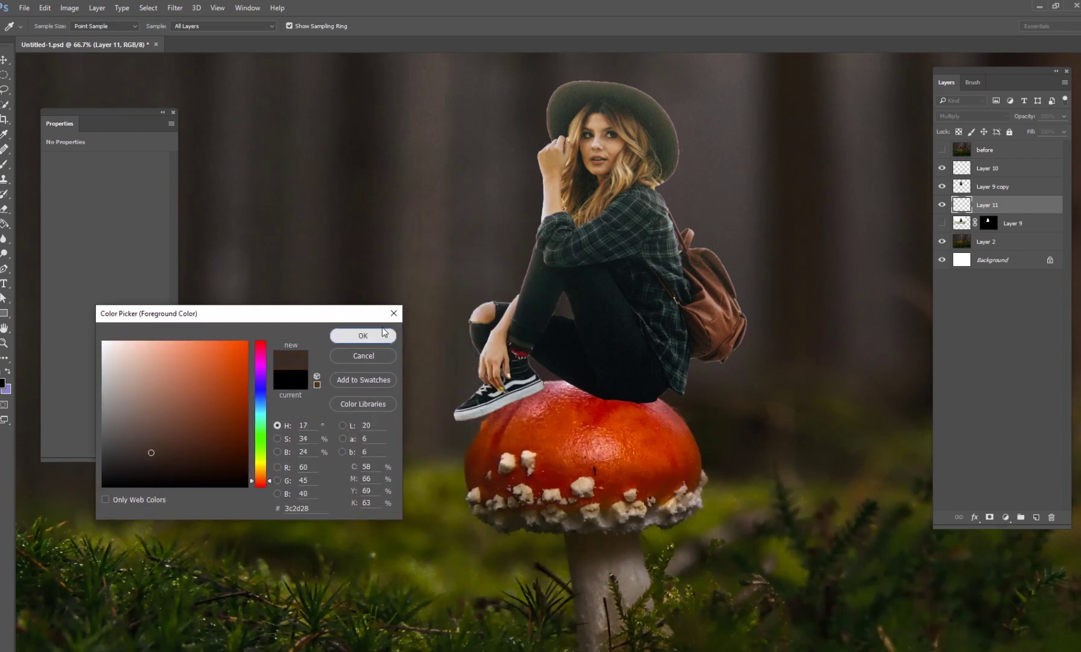
click(362, 335)
Paint soft brown shadows on the mushroom cap beneath the woman's hip and shoe, with brush sizes of 40 and 61 px.
mouse_move(606, 392)
mouse_down()
mouse_move(627, 399)
mouse_move(582, 392)
mouse_move(645, 402)
mouse_move(673, 378)
mouse_up()
right_click(631, 387)
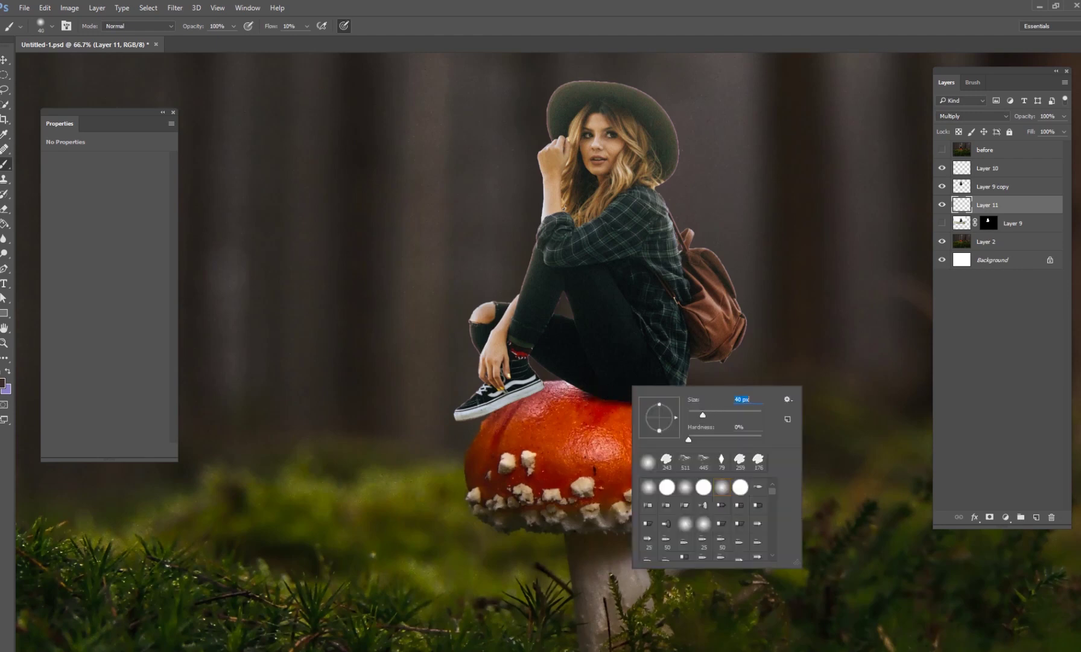
mouse_move(563, 389)
mouse_down()
mouse_move(576, 392)
mouse_move(484, 412)
mouse_move(518, 403)
mouse_up()
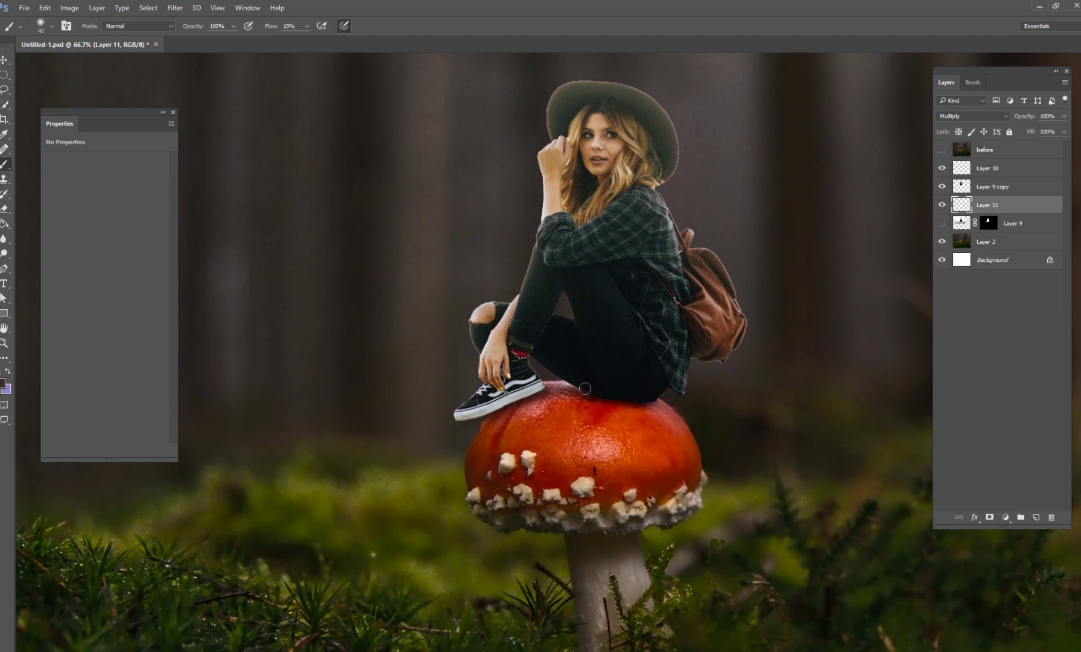
right_click(611, 387)
mouse_move(605, 408)
mouse_down()
mouse_move(663, 412)
mouse_move(654, 406)
mouse_up()
right_click(649, 404)
drag(715, 421, 706, 424)
key(Return)
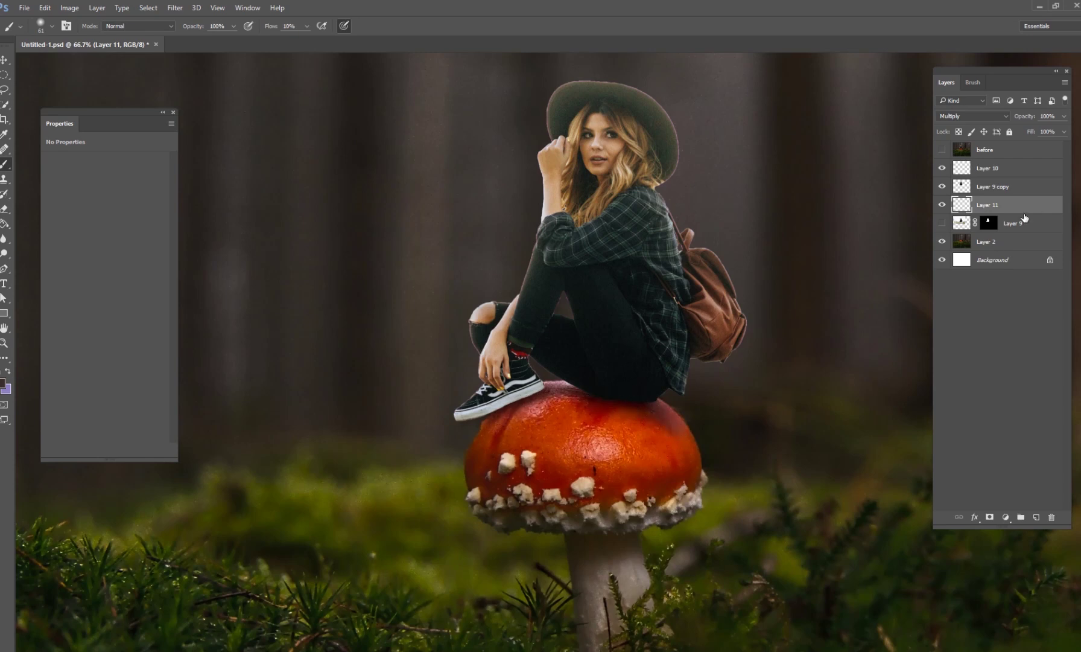
Move Layer 9 directly beneath the "before" layer, show it with its mask disabled to view the original photo, and hide it again.
drag(1015, 227, 990, 162)
click(942, 167)
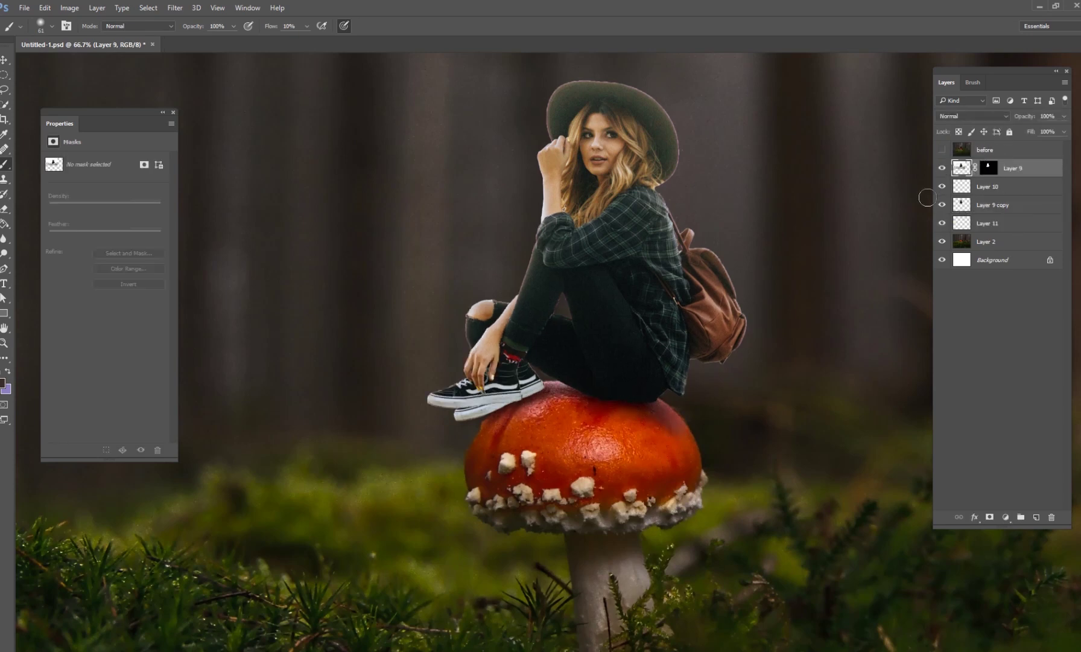
shift+click(987, 170)
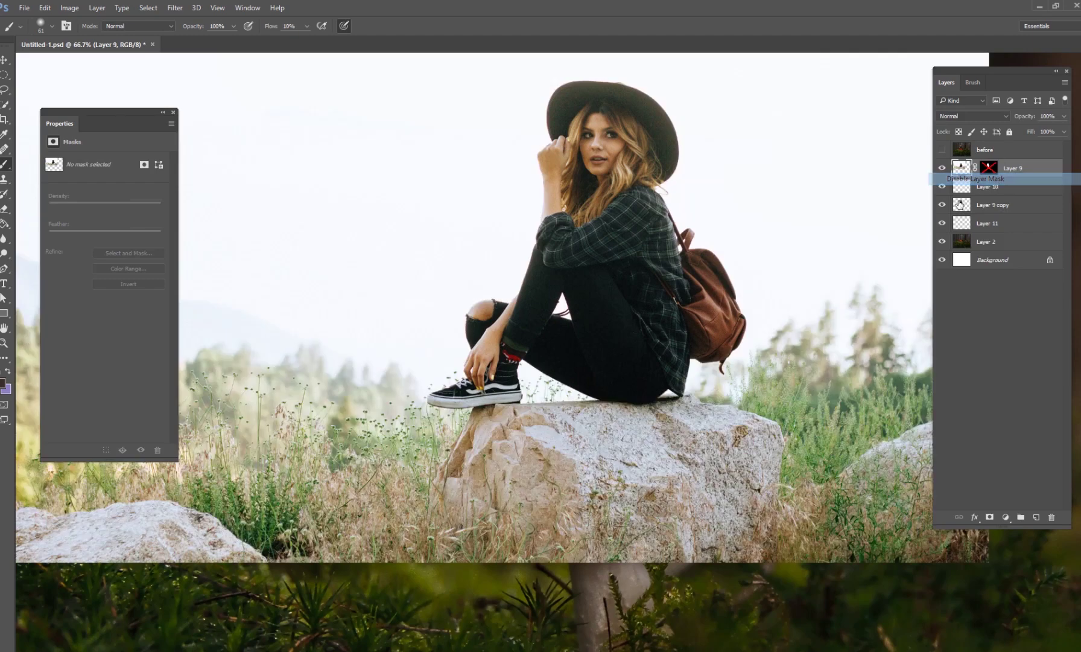
click(942, 168)
Deepen the contact shadows on Layer 11 with a 26 px brush beneath the woman's hip and a larger black brush near her shoe.
click(962, 226)
right_click(598, 411)
click(676, 439)
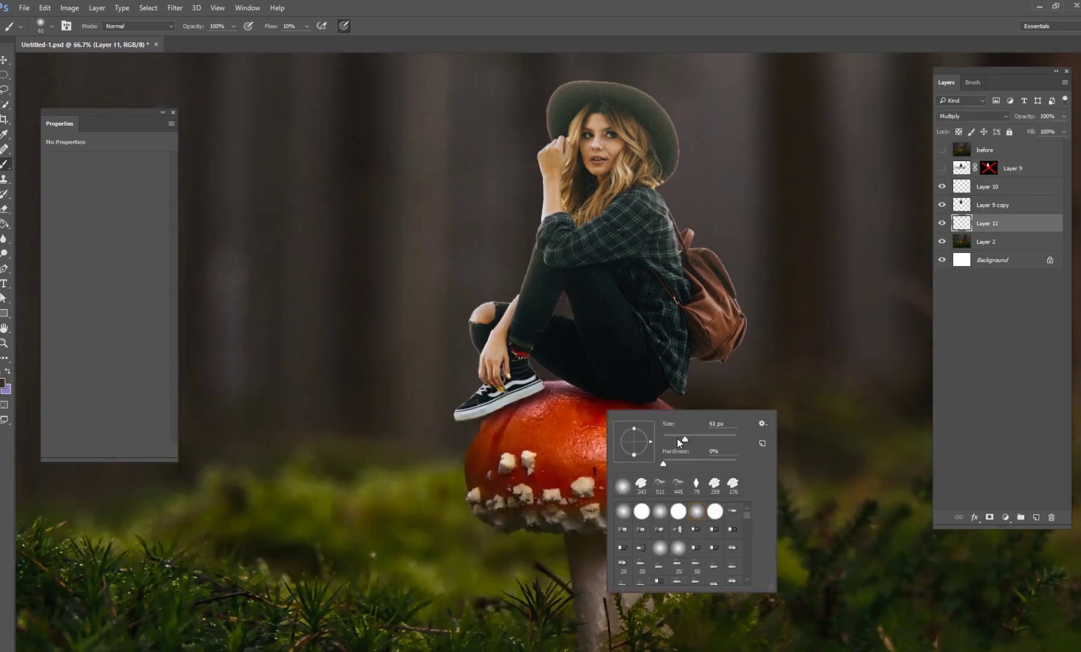
drag(621, 400, 612, 399)
right_click(645, 397)
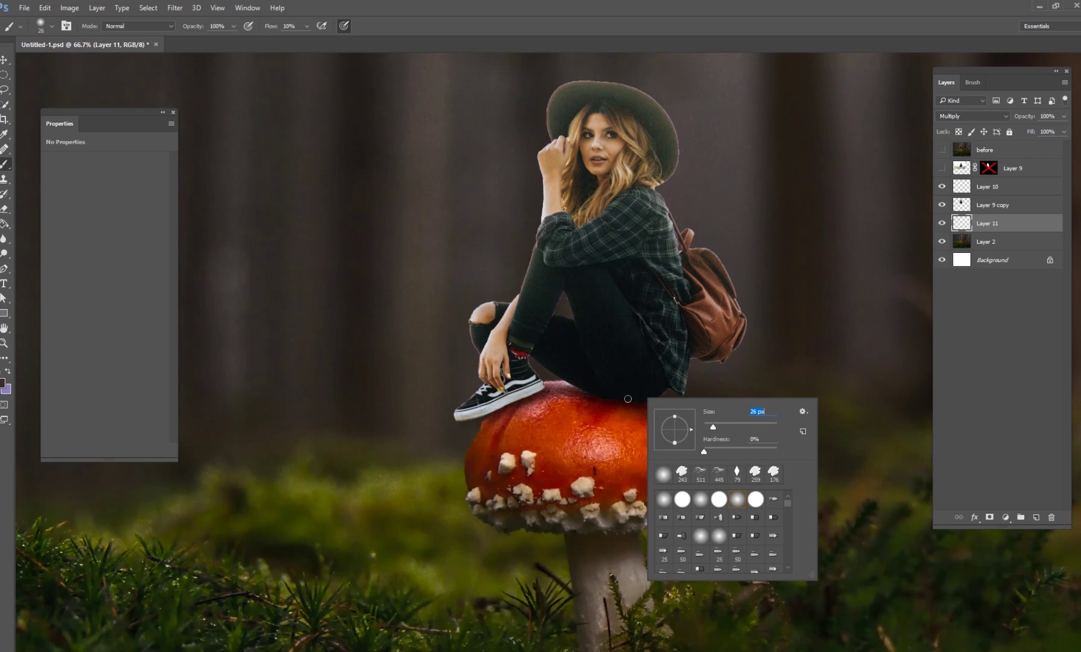
key(Return)
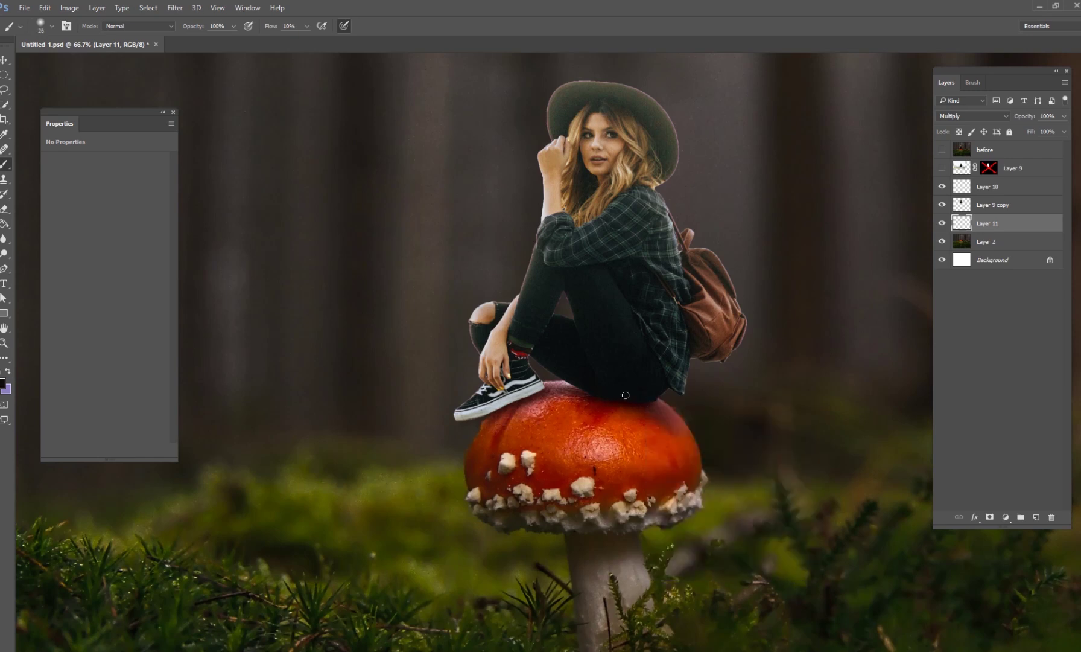
right_click(551, 393)
click(612, 424)
mouse_move(498, 407)
mouse_down()
mouse_move(495, 418)
mouse_move(567, 402)
mouse_up()
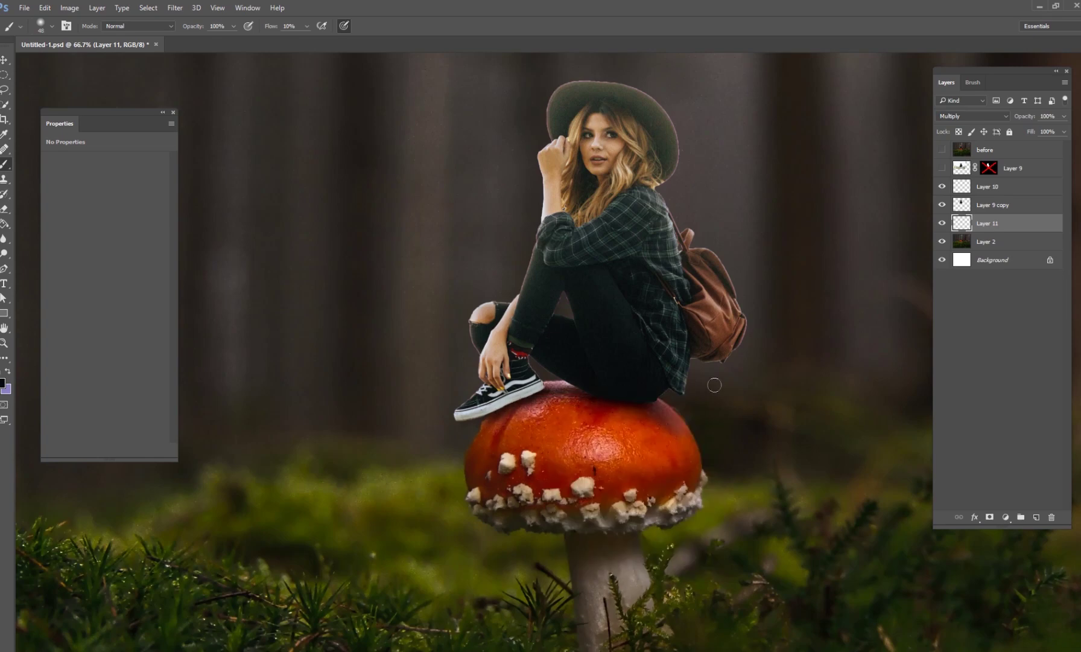
Examine the shadowed composite, select Layer 9 copy and compare the woman's tones with the original photo in Layer 9.
scroll(746, 371, down, 5)
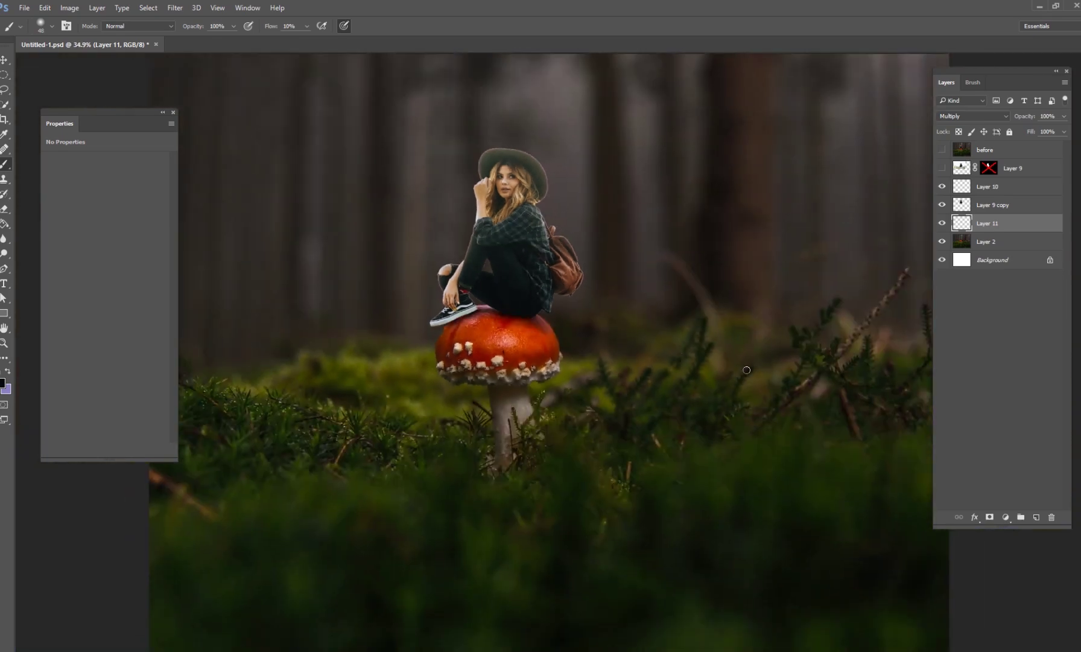
key(ctrl+plus)
key(ctrl+plus)
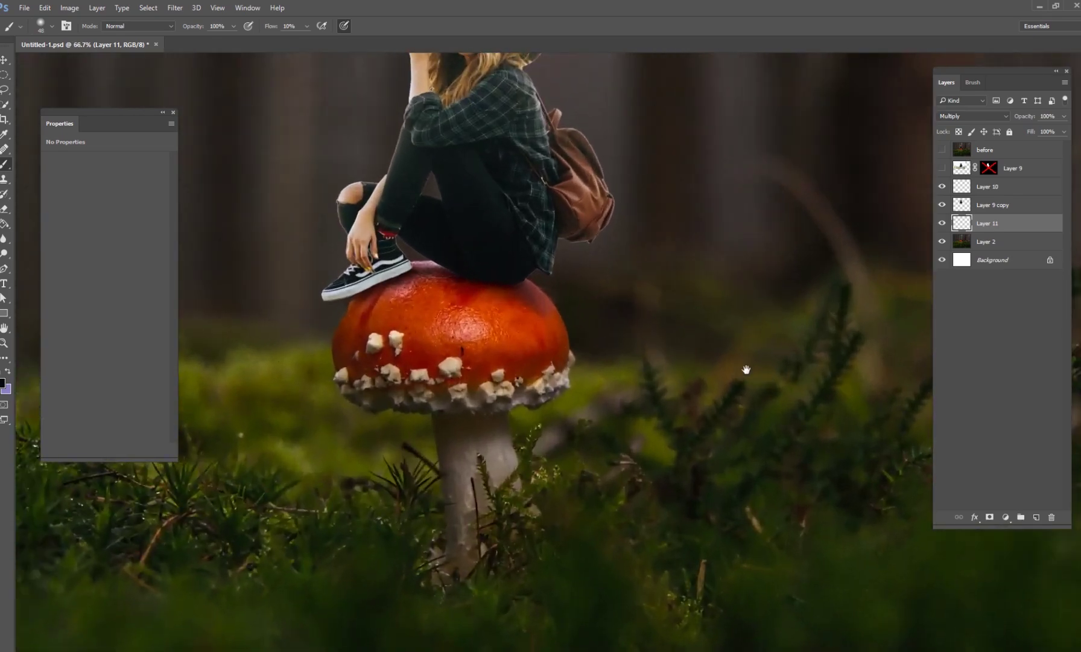
drag(600, 494, 669, 618)
drag(605, 478, 640, 548)
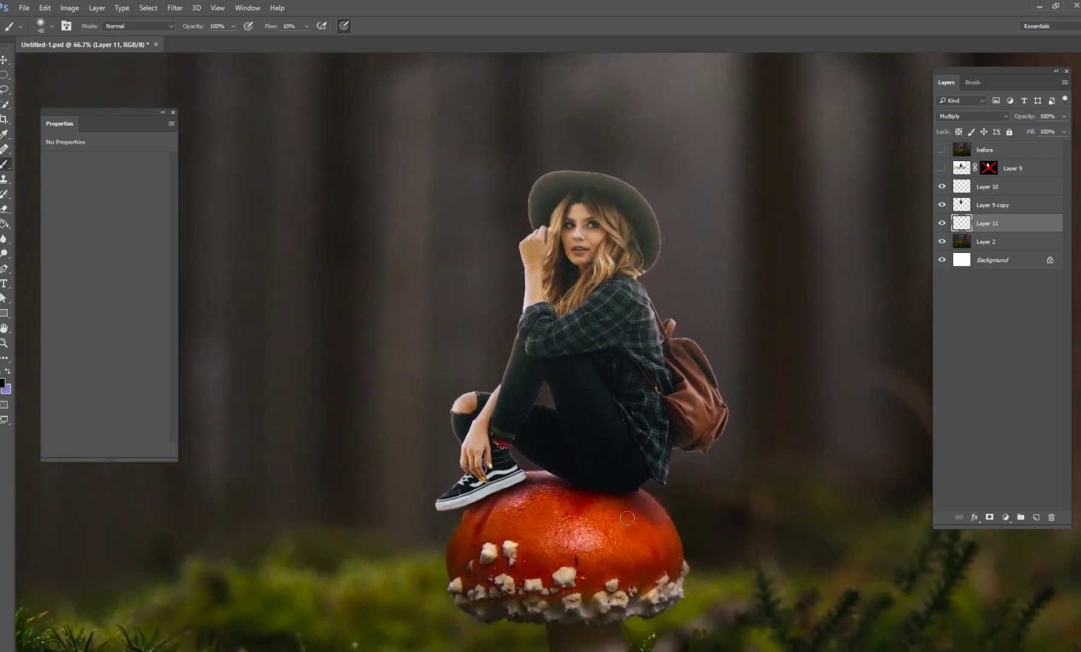
click(1008, 207)
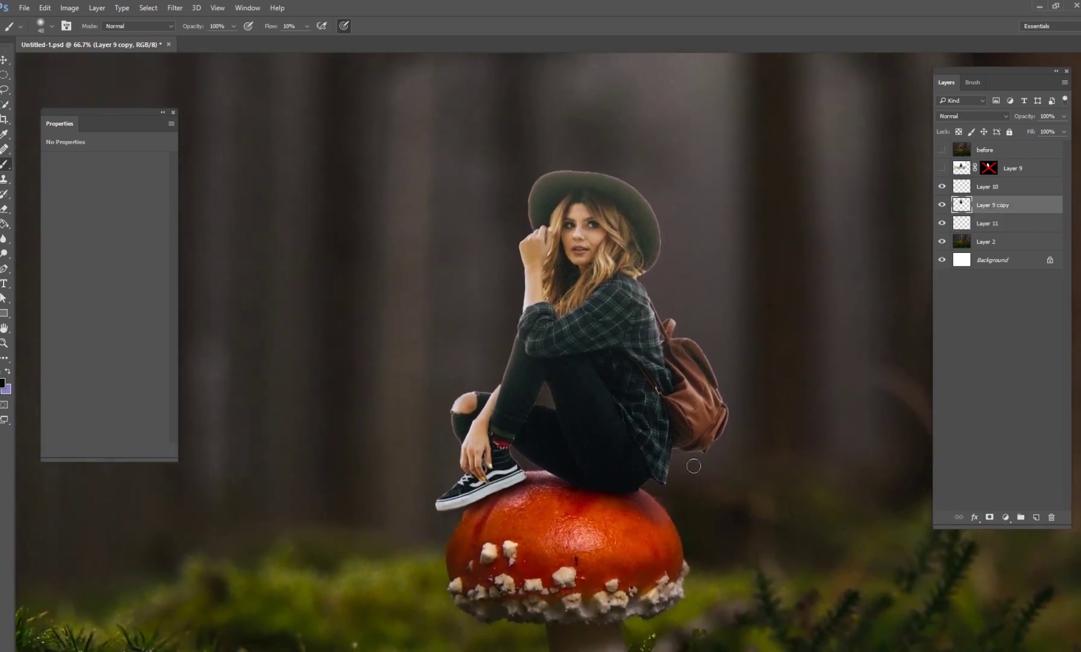
click(943, 169)
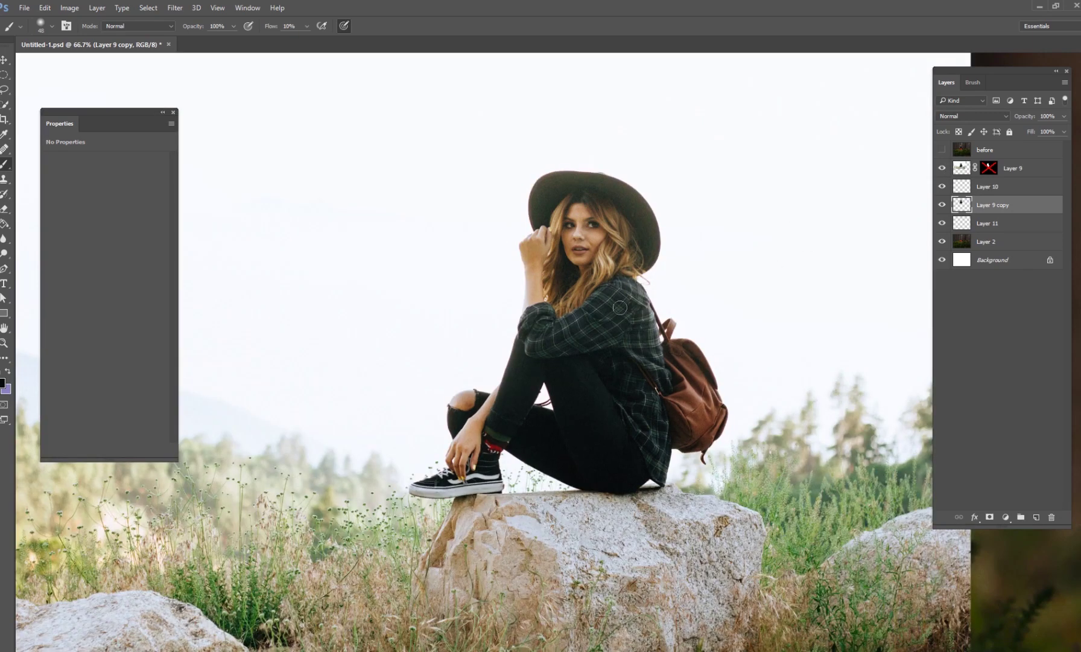
click(943, 168)
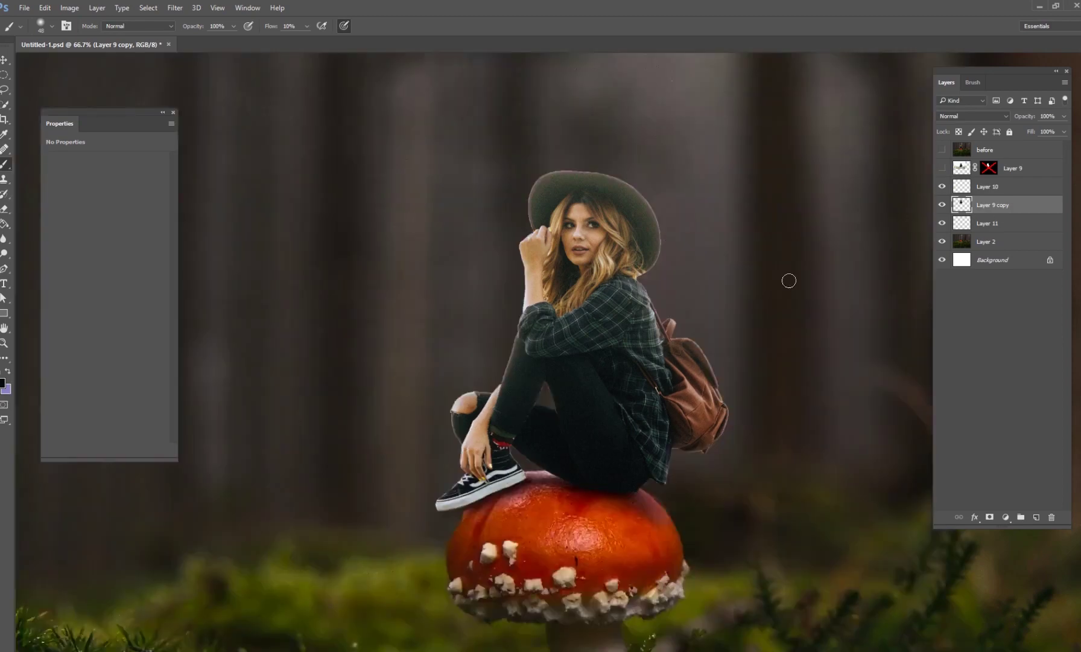
Add a Levels adjustment above Layer 9 copy and clip it to the woman.
drag(661, 563, 631, 494)
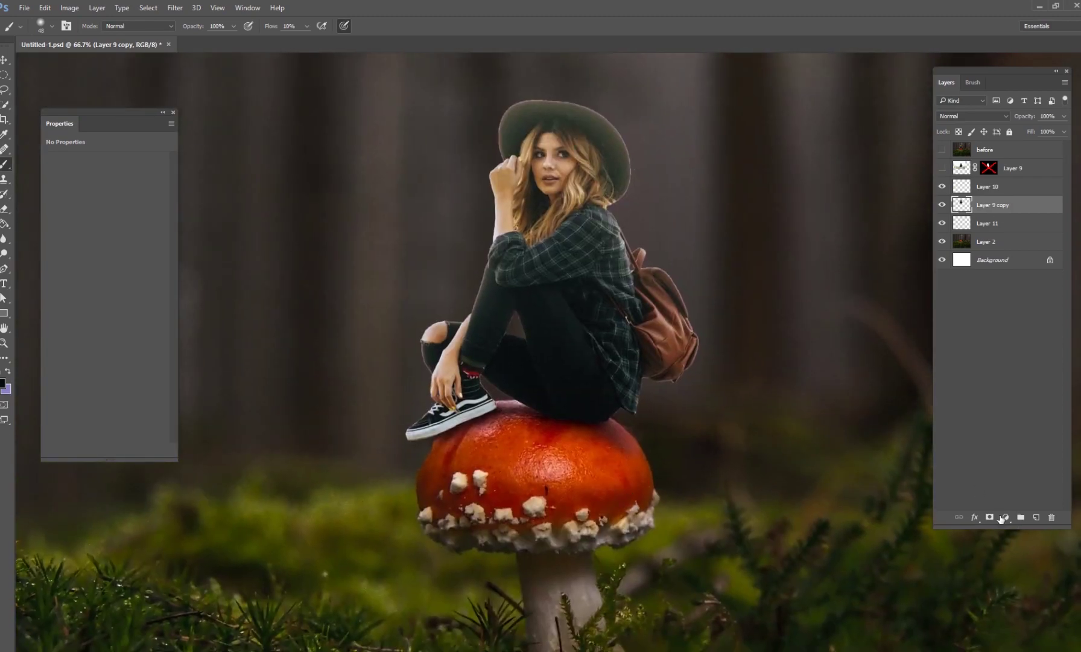
click(1006, 518)
click(1015, 321)
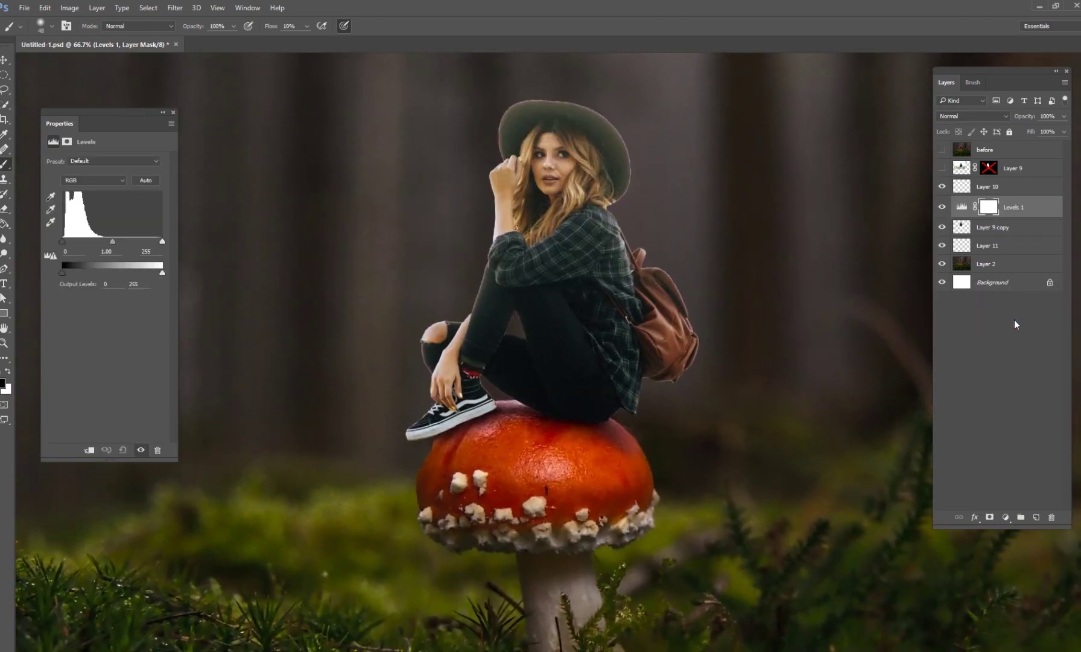
key(ctrl+alt+g)
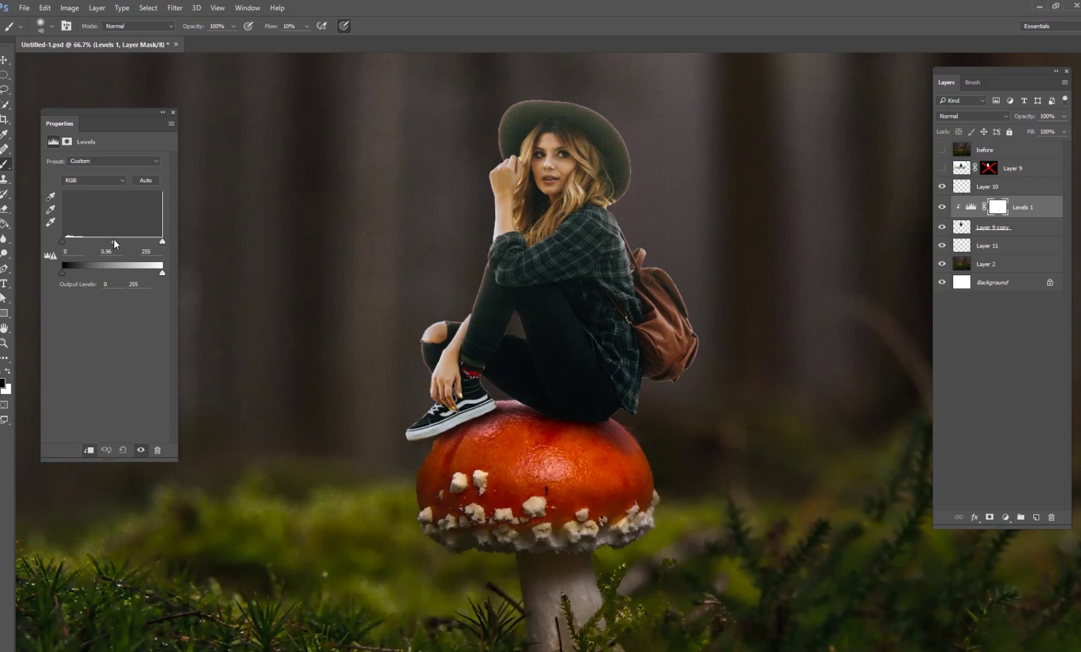
Set the Levels midtones to 0.75, the white input to 232 and the black output level to 9.
drag(113, 239, 119, 241)
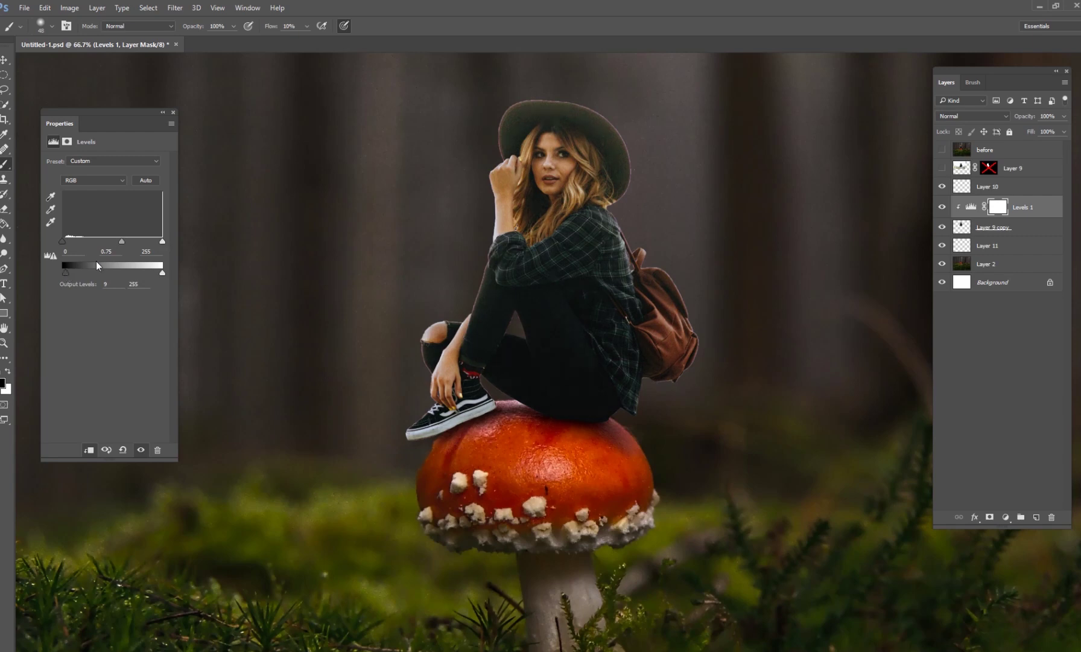
drag(159, 240, 151, 241)
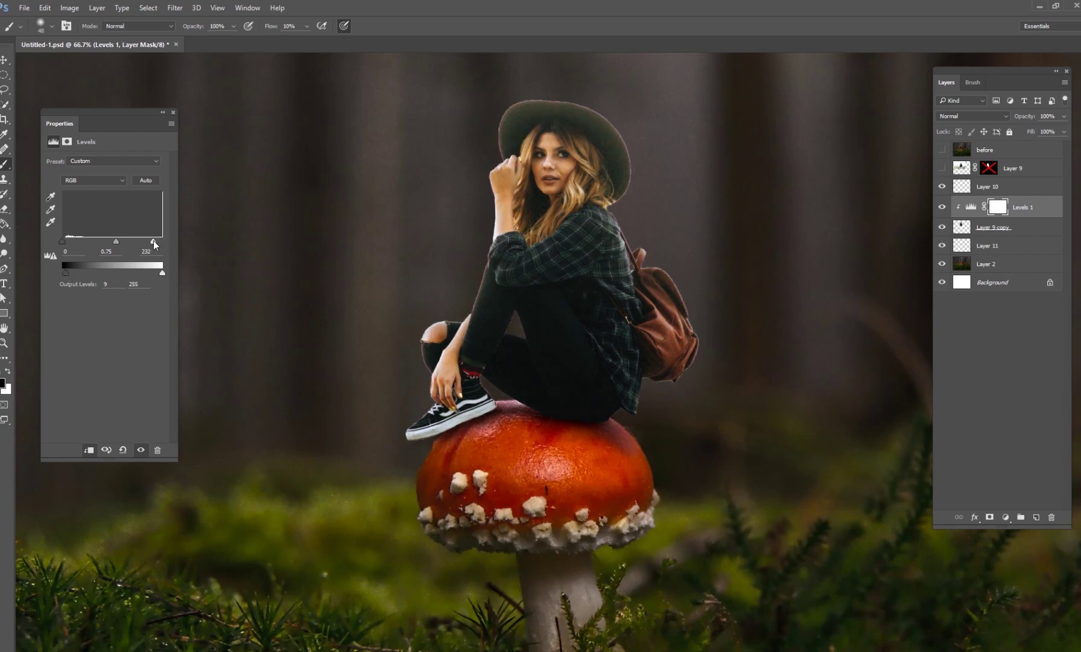
Compare the woman's tones with and without the clipped Levels adjustment, both close up and across the whole composite.
click(942, 206)
click(942, 207)
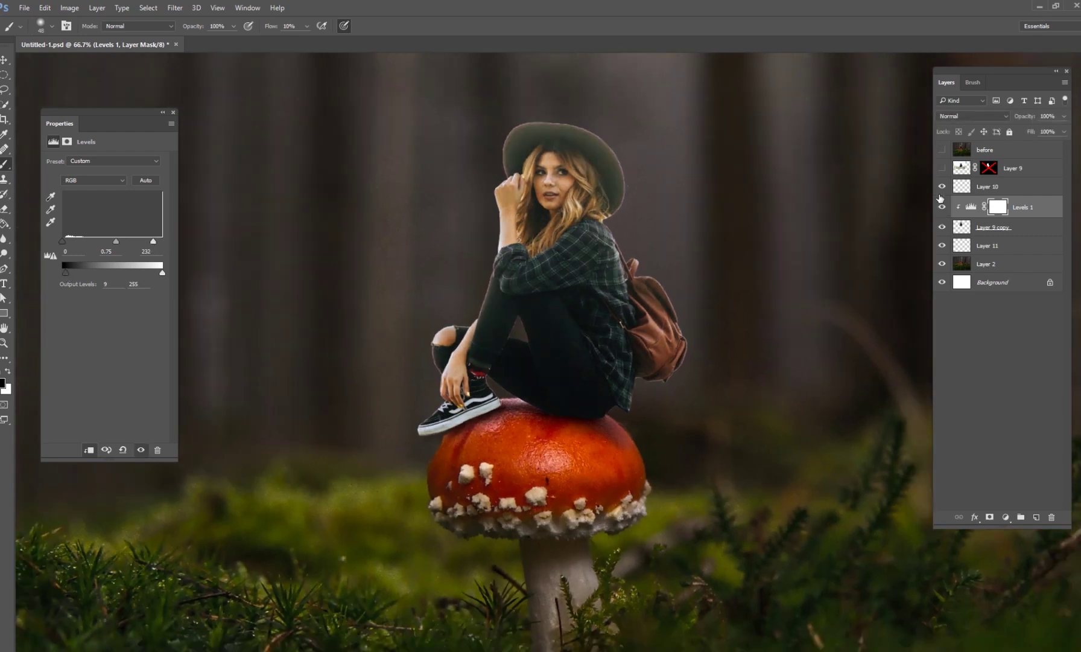
key(ctrl+minus)
key(ctrl+minus)
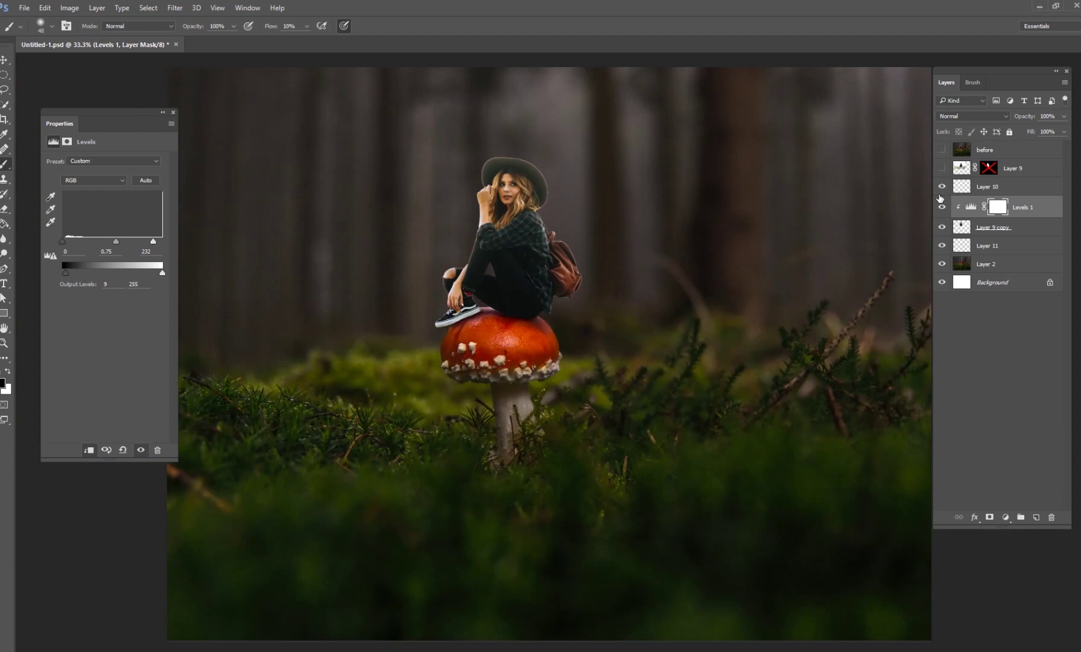
click(943, 207)
click(941, 207)
click(942, 207)
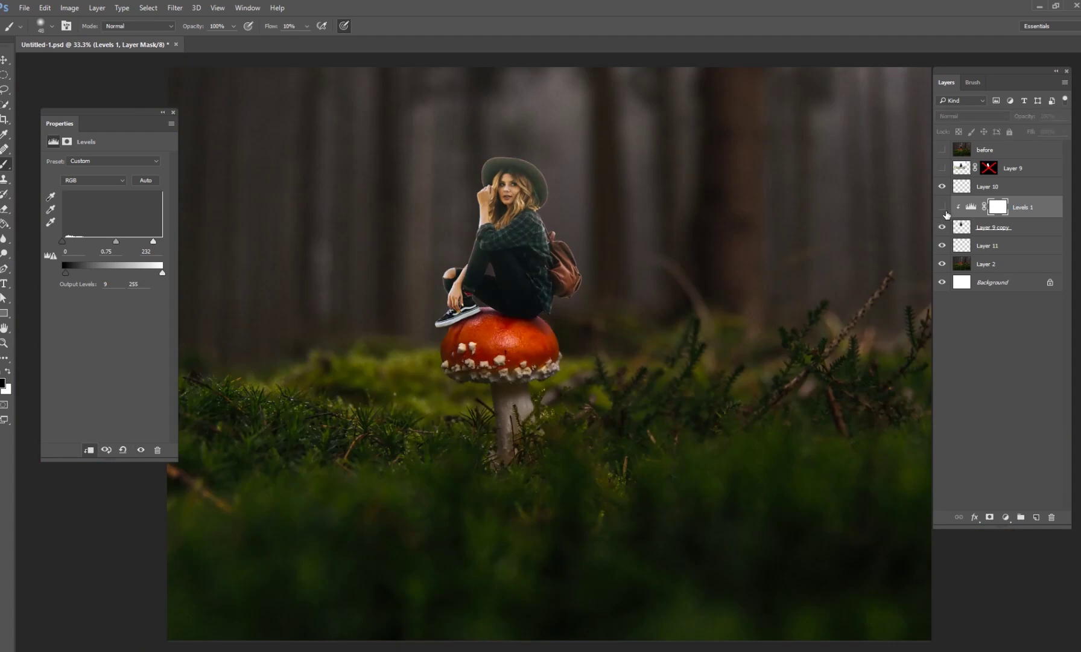
click(942, 207)
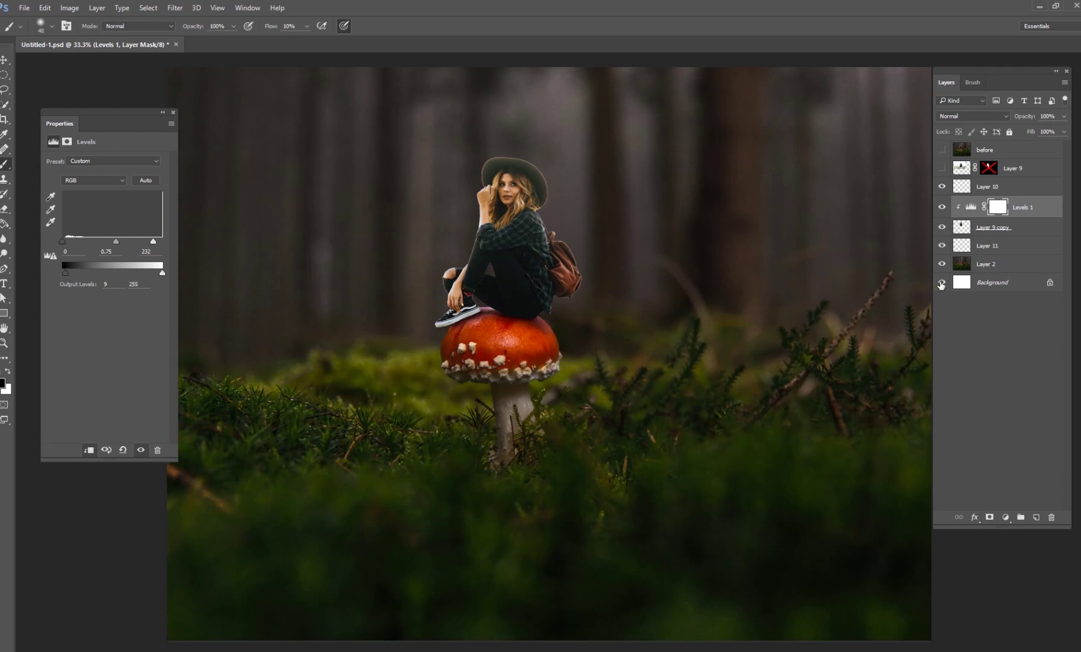
click(943, 207)
Inspect the woman's cut-out edges and her contact with the mushroom cap at 100% zoom.
key(ctrl+plus)
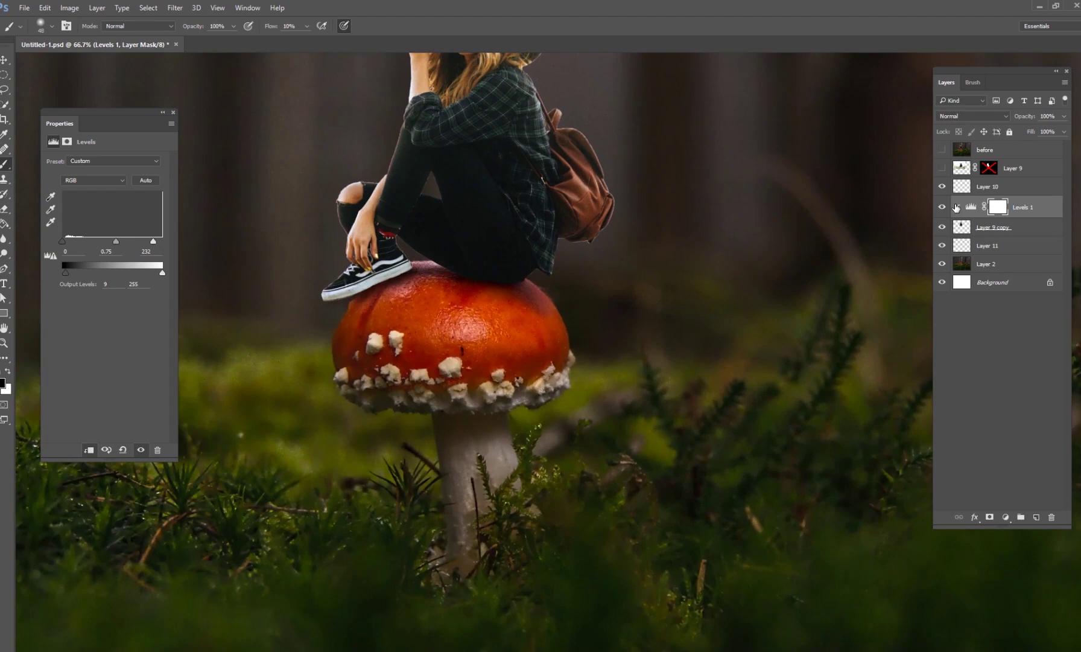
drag(567, 391, 675, 555)
key(ctrl+plus)
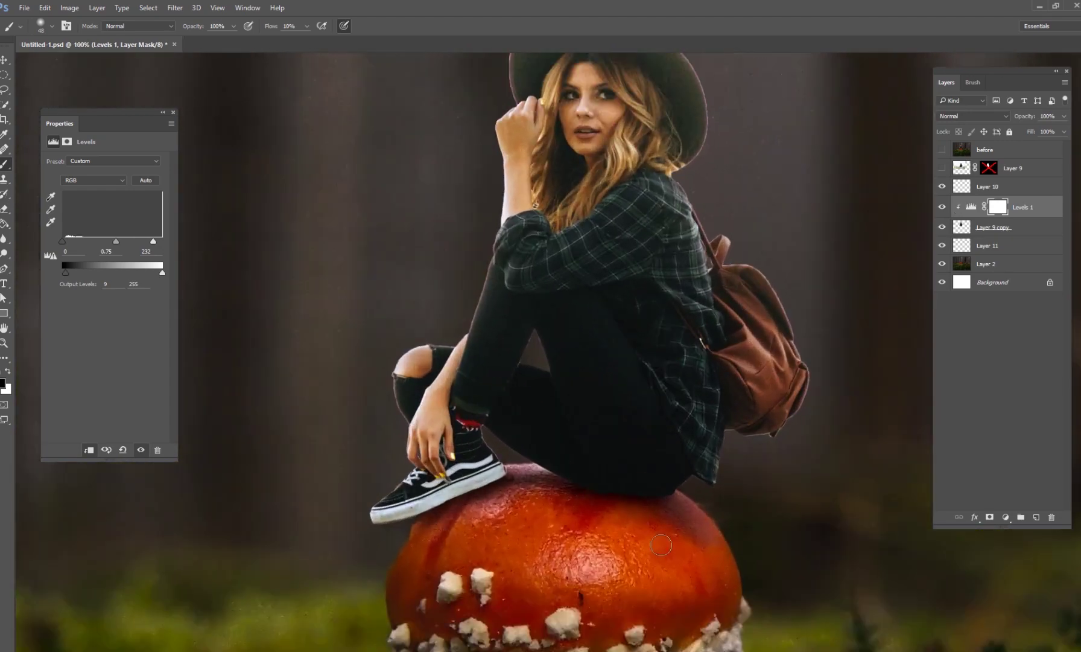
drag(563, 495, 683, 292)
drag(647, 512, 431, 507)
drag(568, 473, 420, 505)
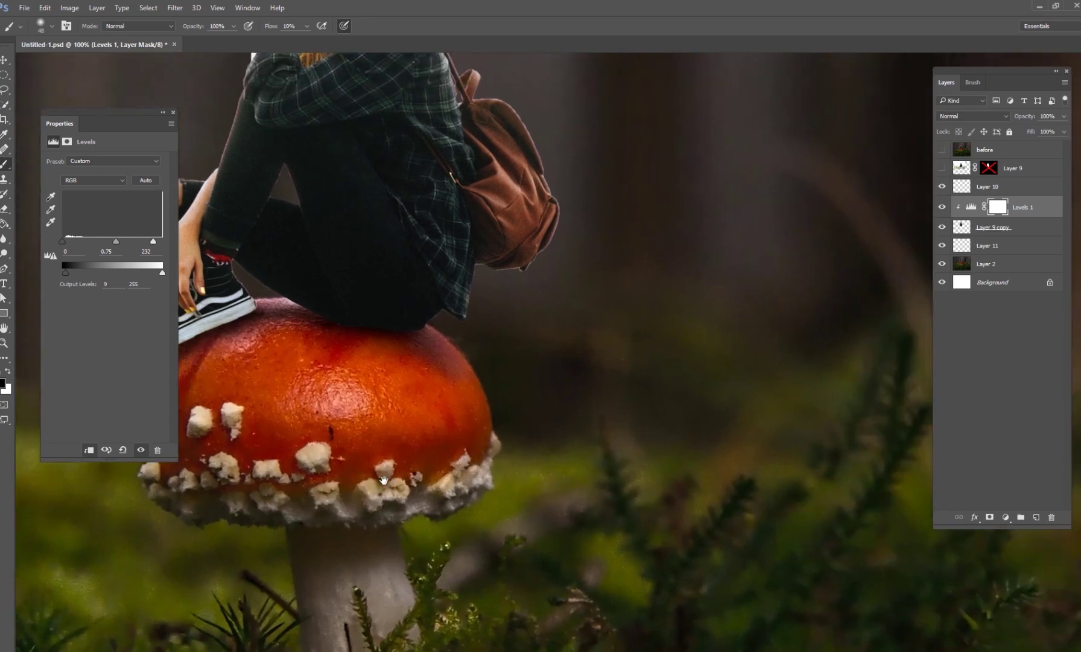
drag(348, 332, 722, 476)
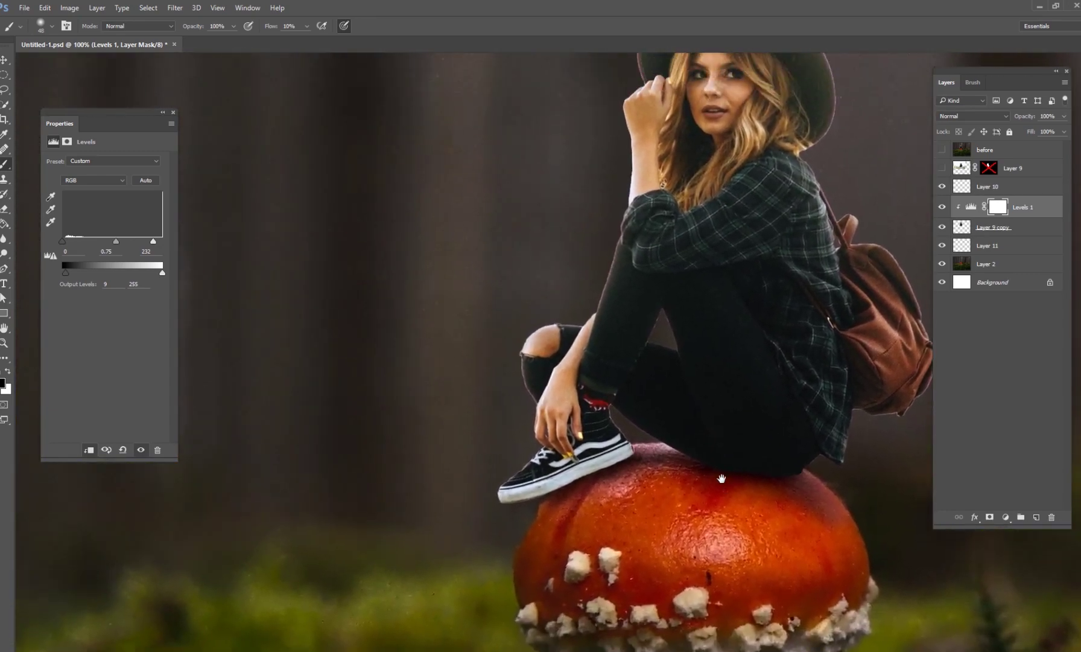
Soften the edge of the woman's raised leg and knee on Layer 9 copy using the Blur tool with a 59 px brush.
click(962, 225)
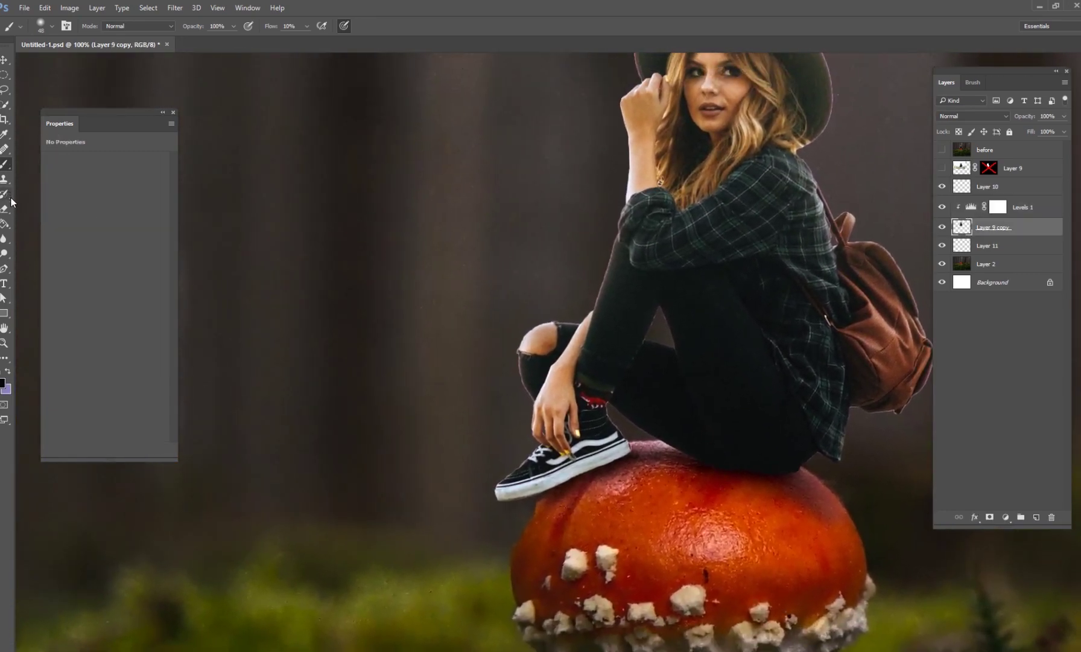
right_click(4, 164)
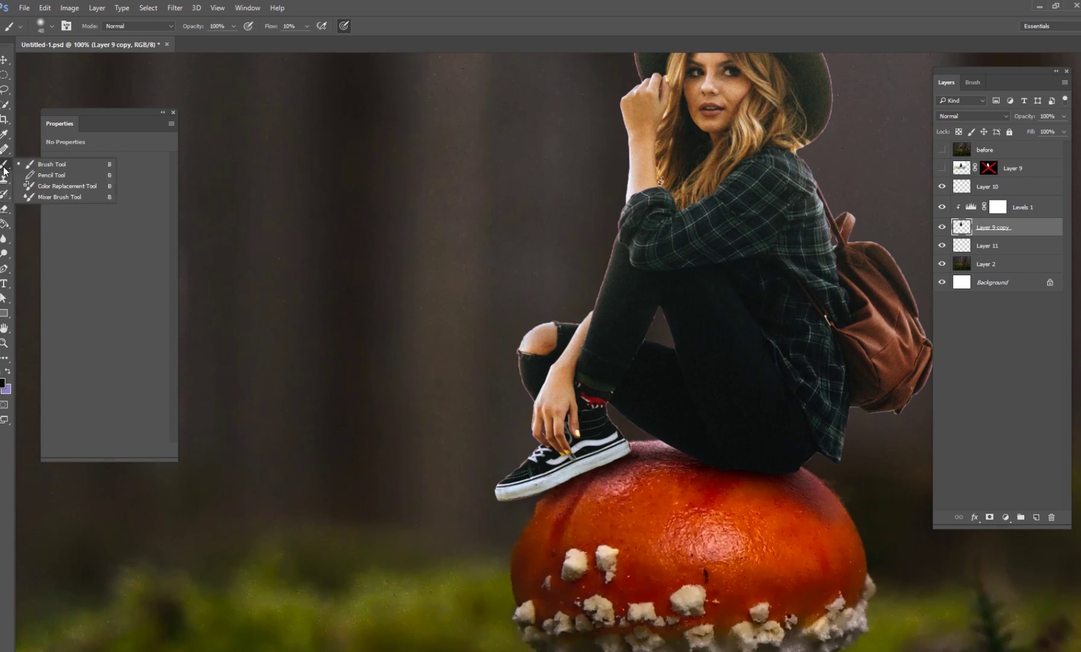
click(4, 239)
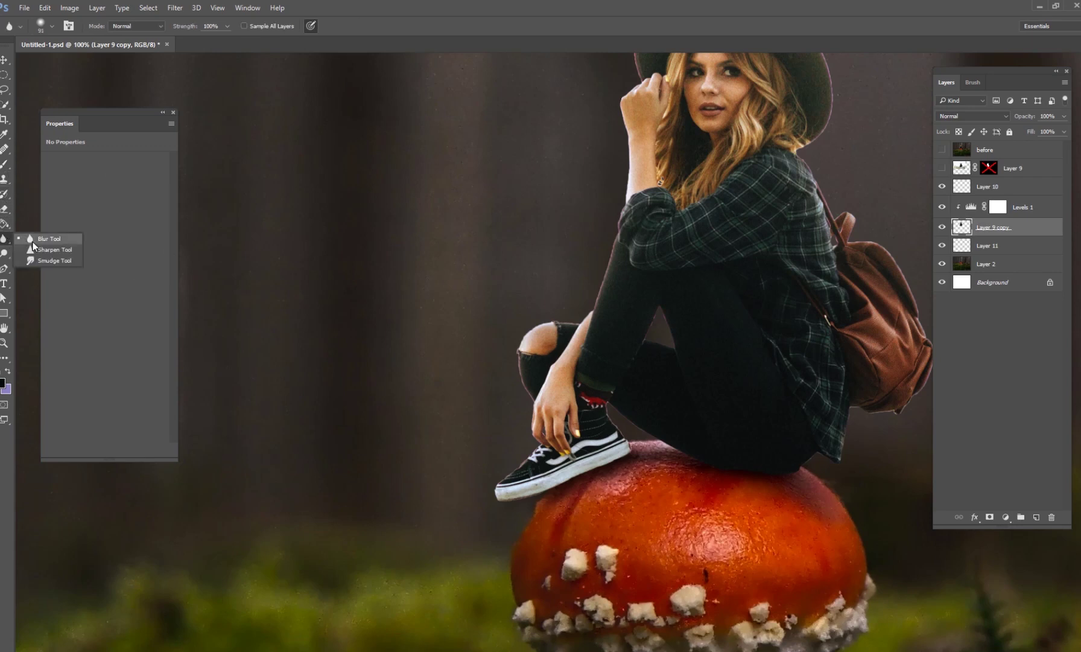
click(43, 242)
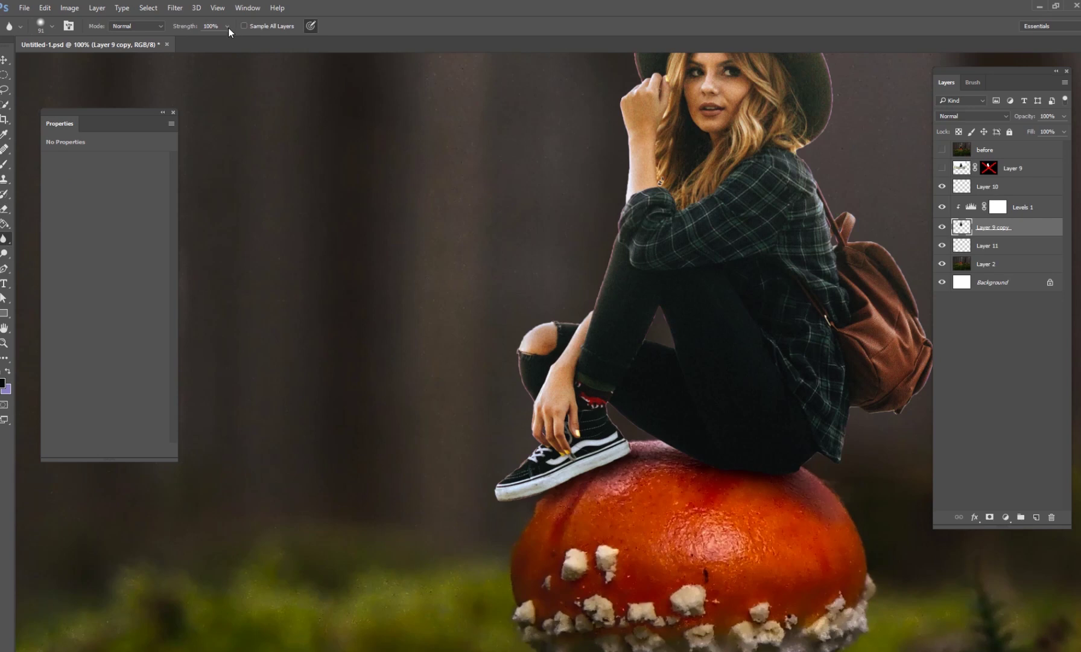
right_click(694, 270)
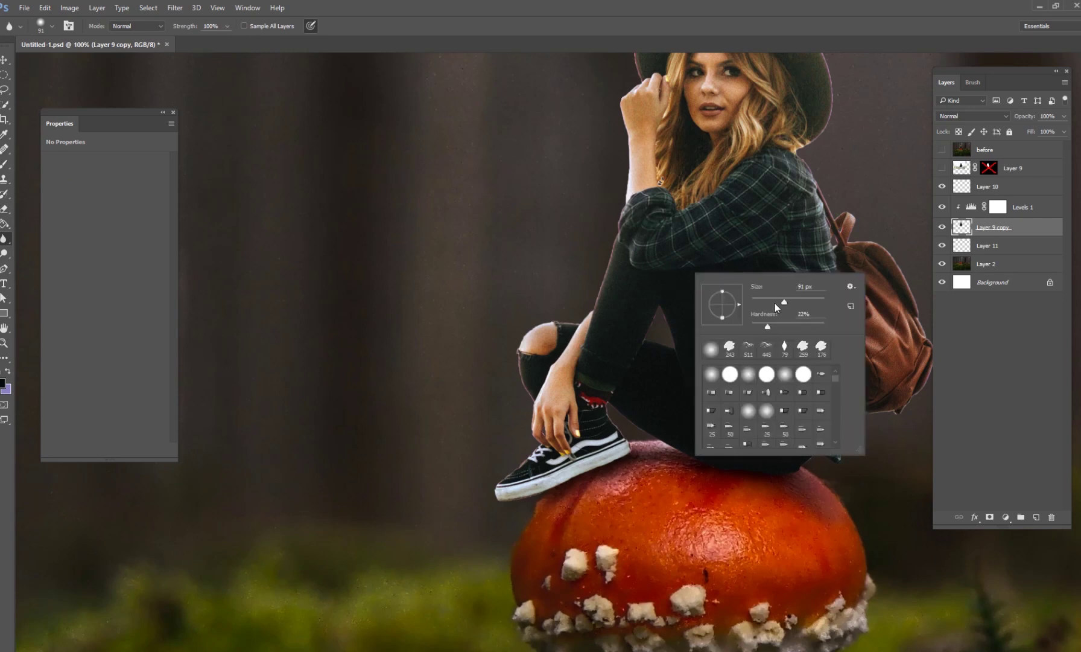
click(773, 302)
mouse_move(605, 249)
mouse_down()
mouse_move(593, 274)
mouse_move(600, 219)
mouse_up()
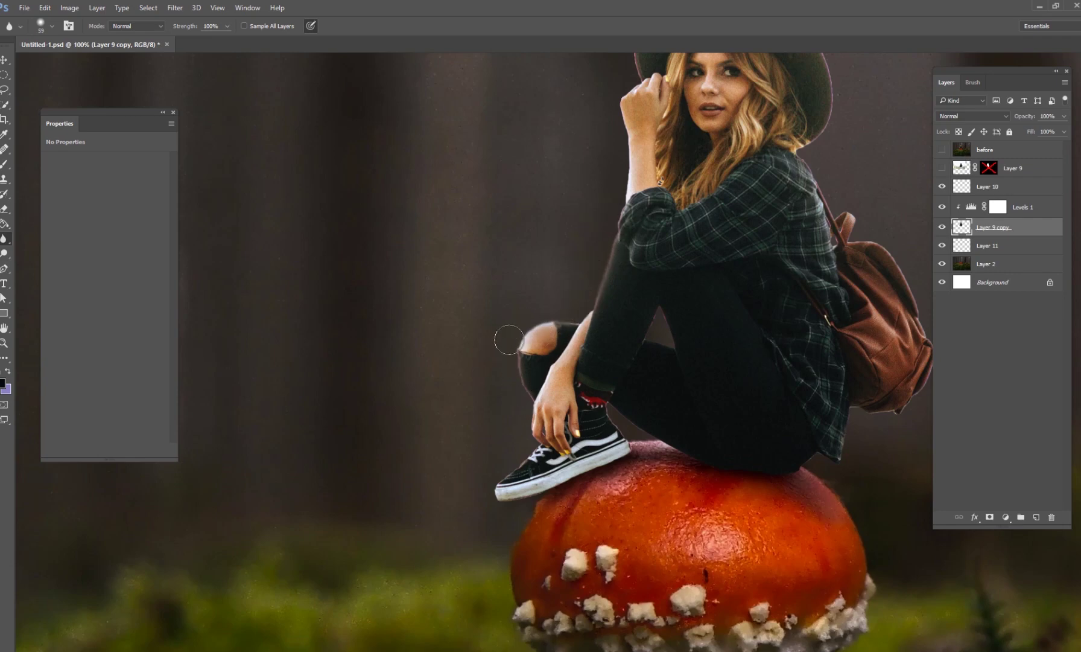
Blur the hard outline around the woman's hat, back and backpack with the same 59 px brush.
mouse_move(654, 303)
mouse_down()
mouse_move(616, 348)
mouse_move(541, 531)
mouse_up()
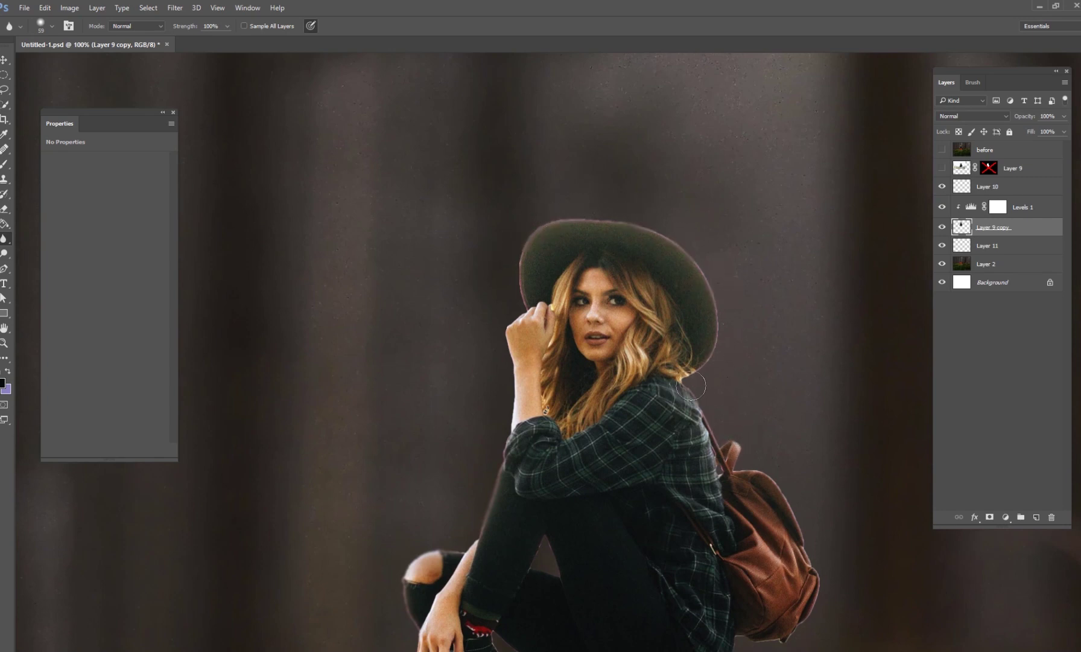
scroll(716, 498, down, 2)
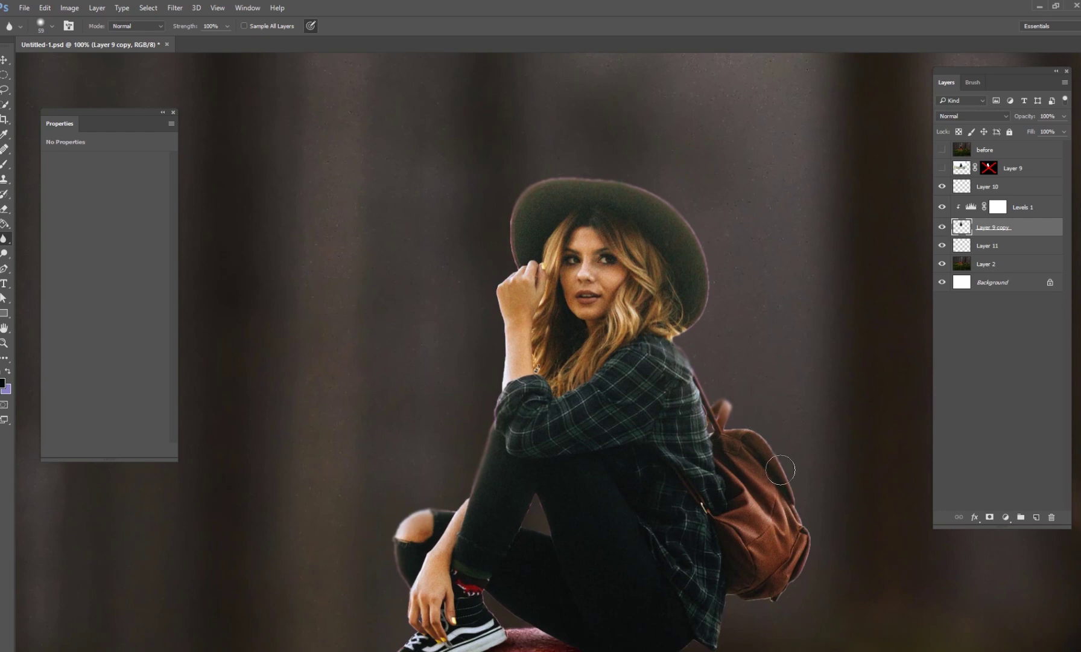
scroll(533, 507, down, 2)
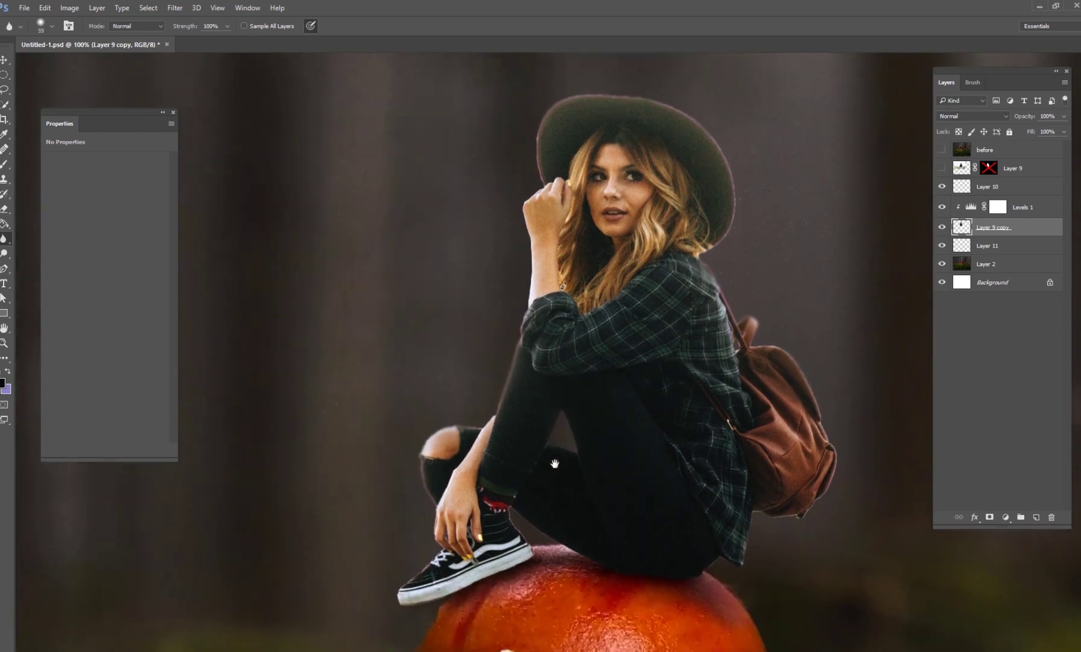
Reduce the blur brush to 40 px and soften the edges around the woman's legs, shoe, hand and hat.
right_click(559, 510)
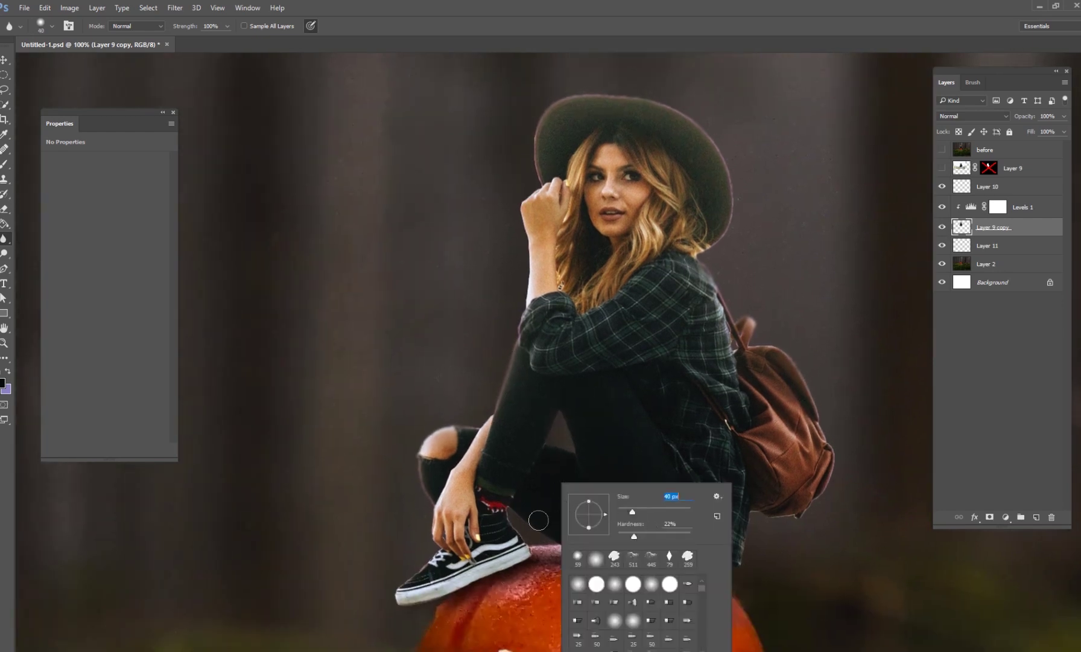
click(511, 516)
drag(513, 543, 577, 498)
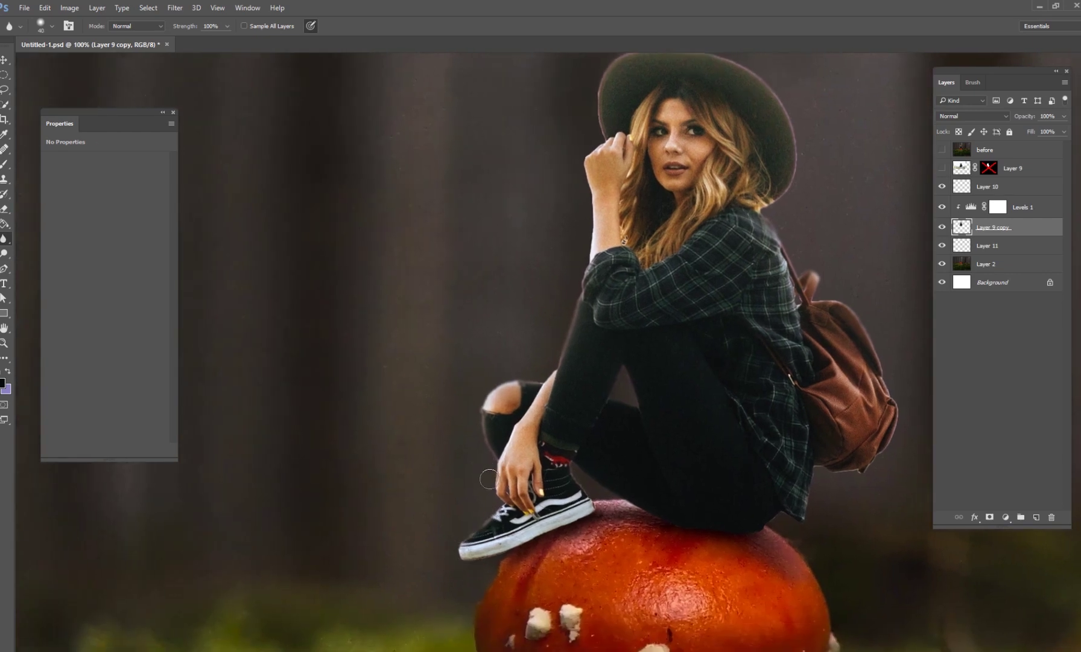
drag(546, 395, 563, 495)
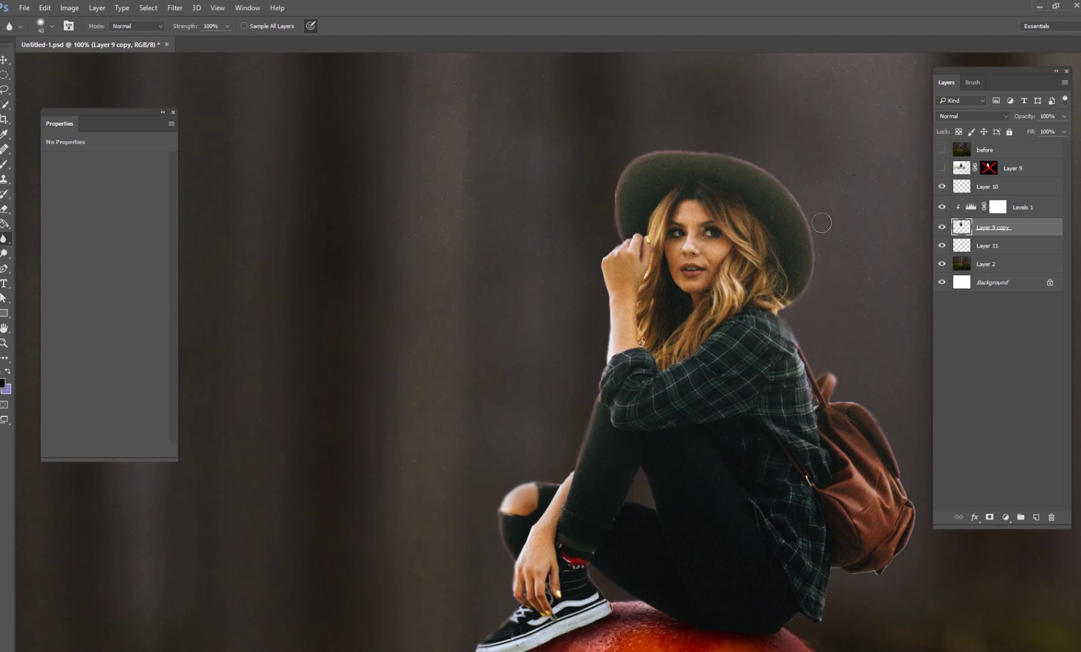
drag(798, 291, 730, 223)
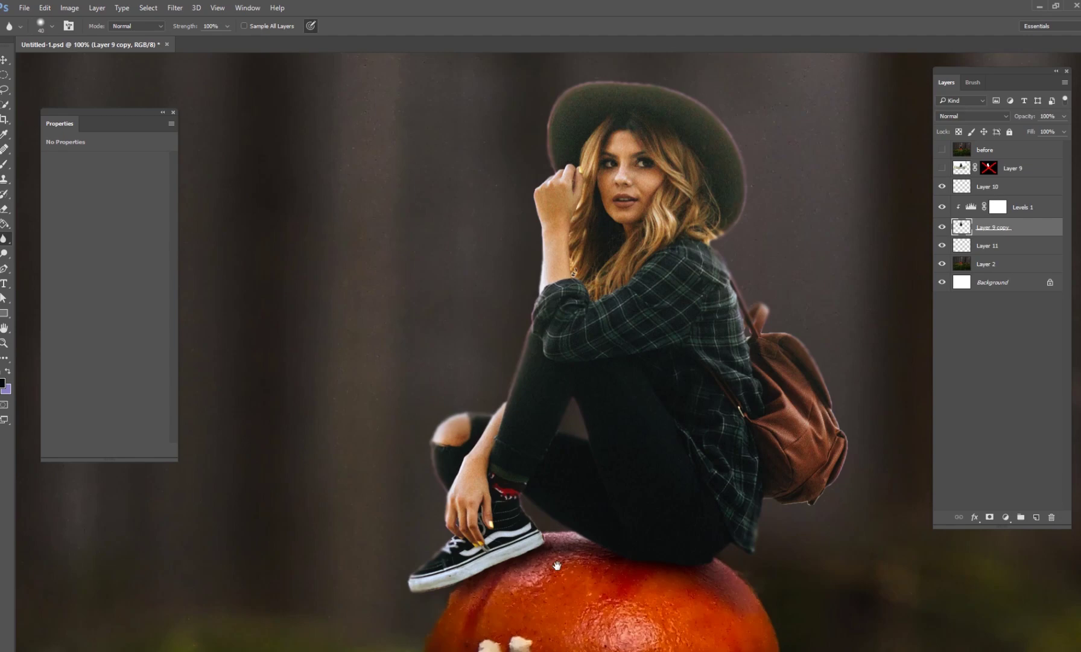
Check the woman's outline and blur the remaining sharp edges around her arm, hat, shirt hem and backpack.
drag(522, 588, 497, 388)
drag(695, 468, 540, 478)
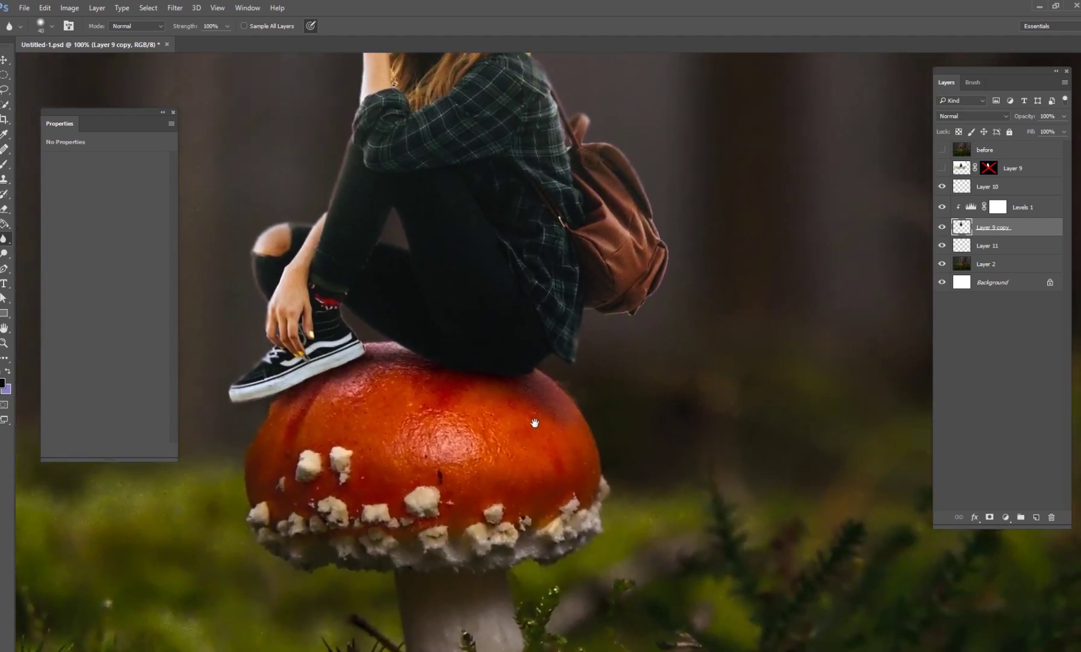
drag(443, 431, 548, 466)
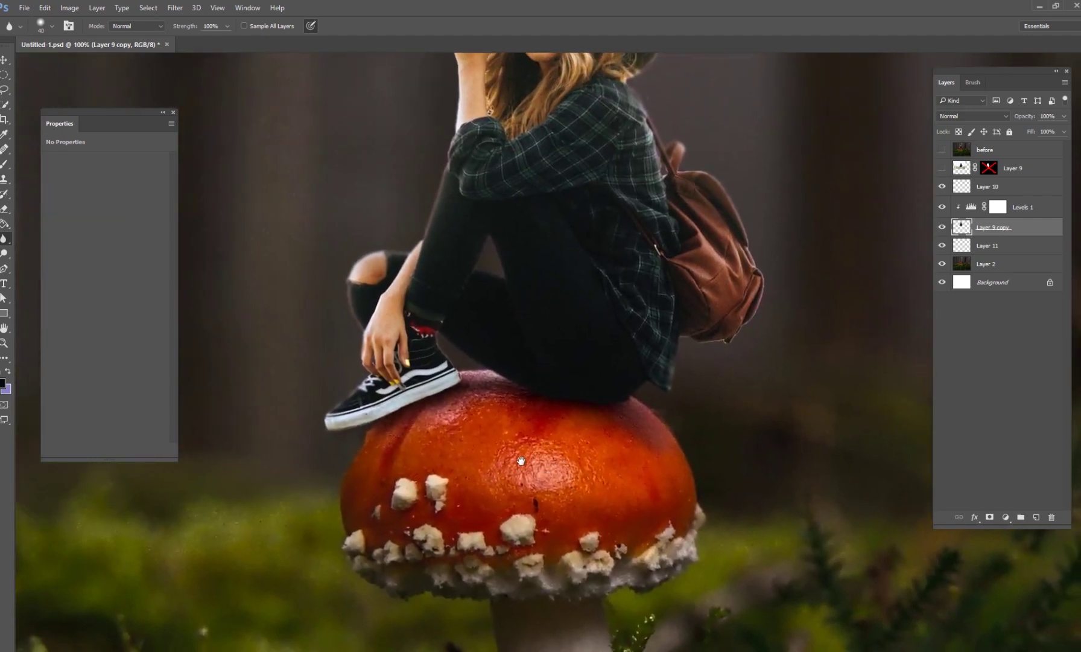
mouse_move(570, 405)
mouse_down()
mouse_move(625, 524)
mouse_move(649, 523)
mouse_up()
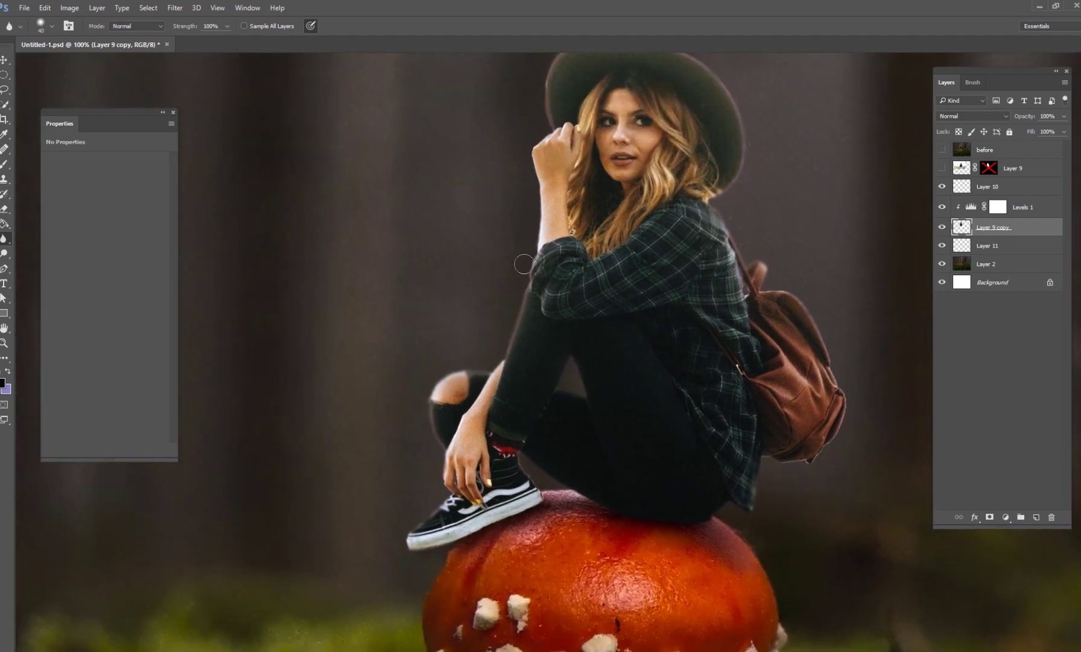
drag(525, 139, 559, 278)
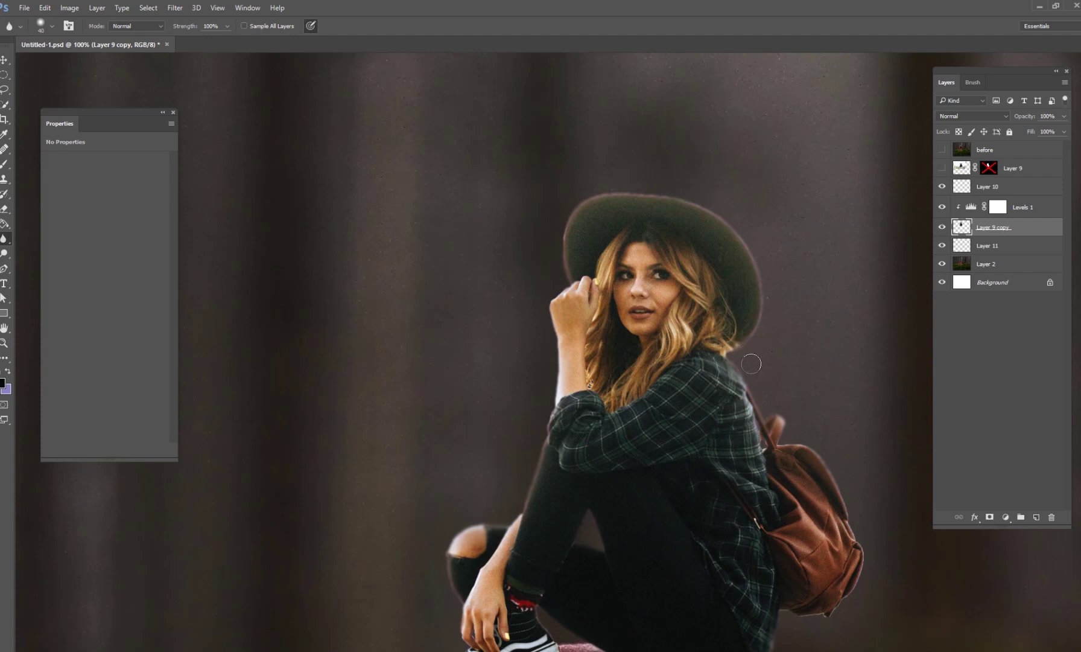
drag(727, 491, 708, 376)
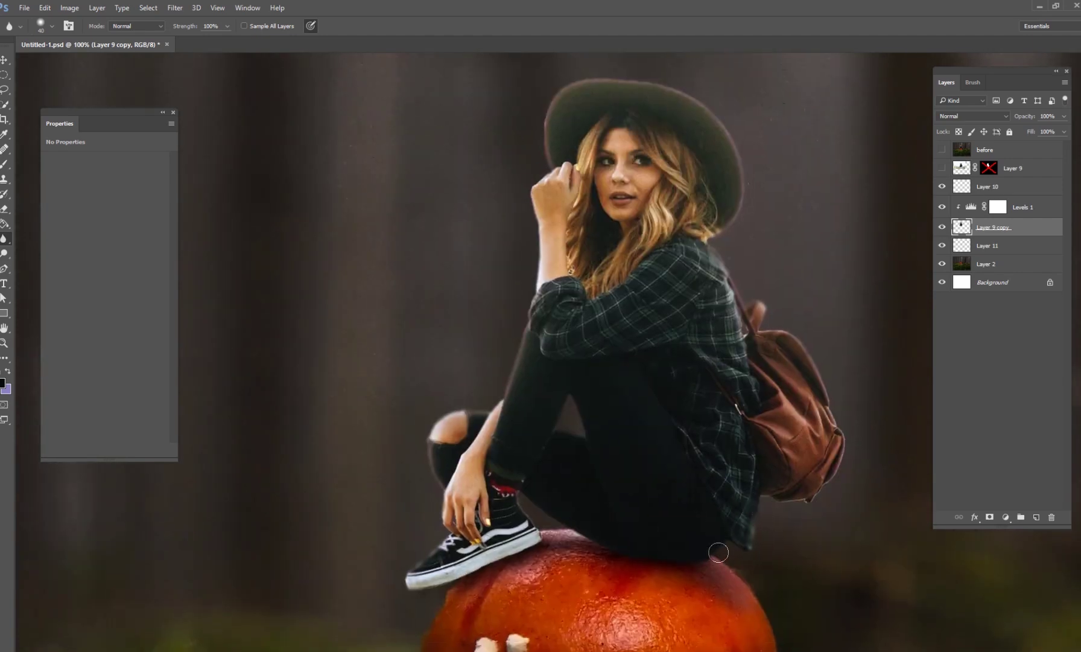
mouse_move(828, 422)
mouse_down()
mouse_move(843, 442)
mouse_move(808, 351)
mouse_up()
Add a new empty layer directly above Layer 2, beneath the shadow layer, with the full composite in view.
key(ctrl+0)
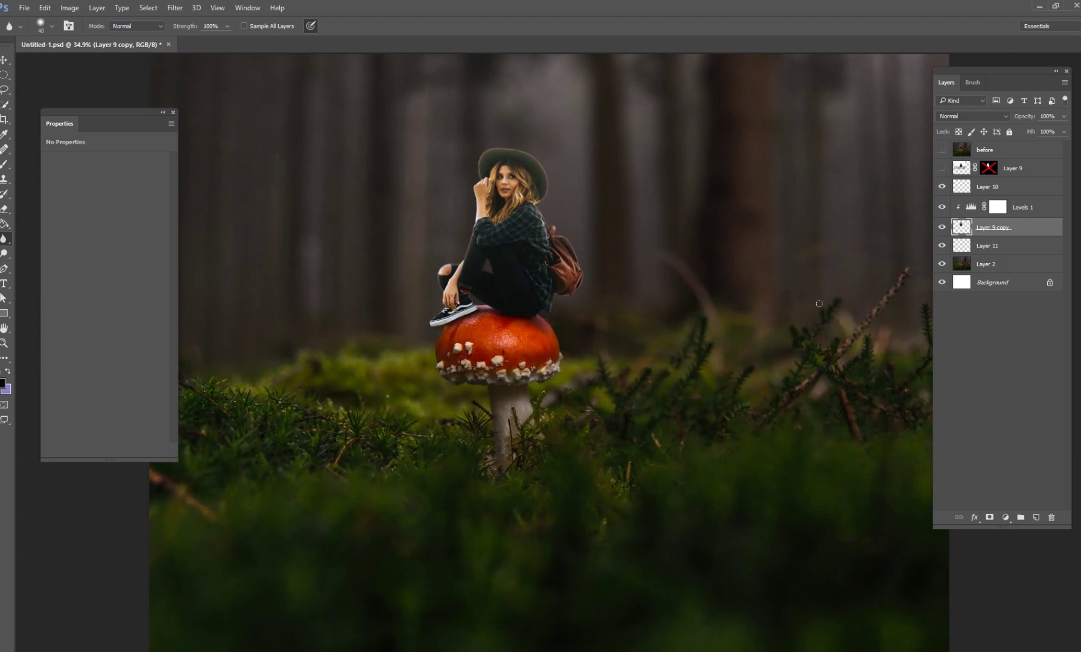
click(971, 282)
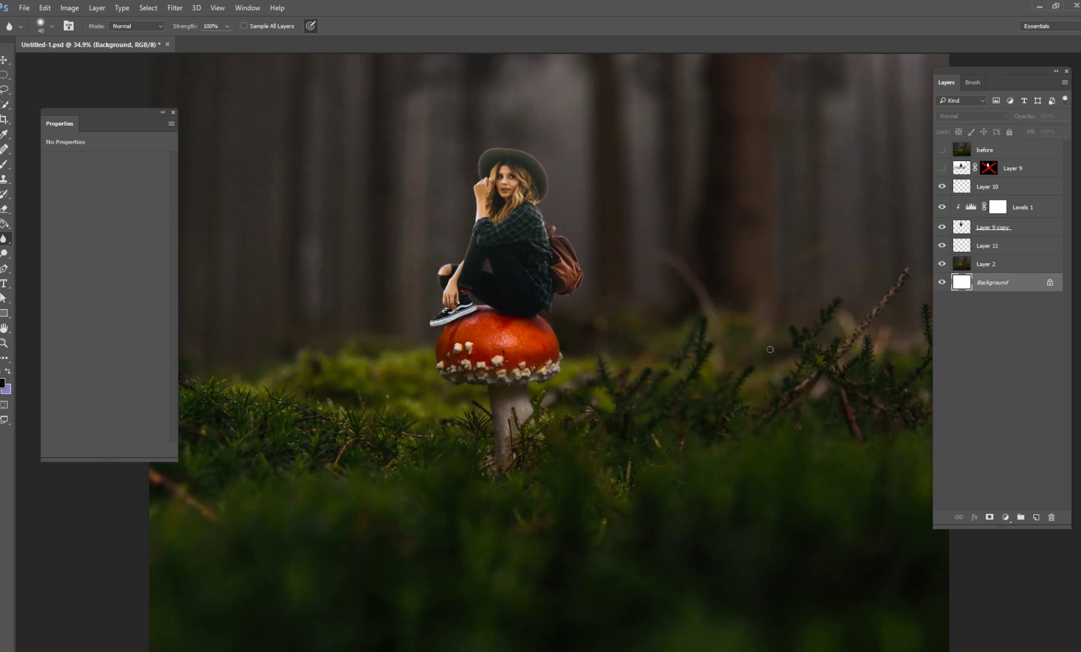
click(985, 265)
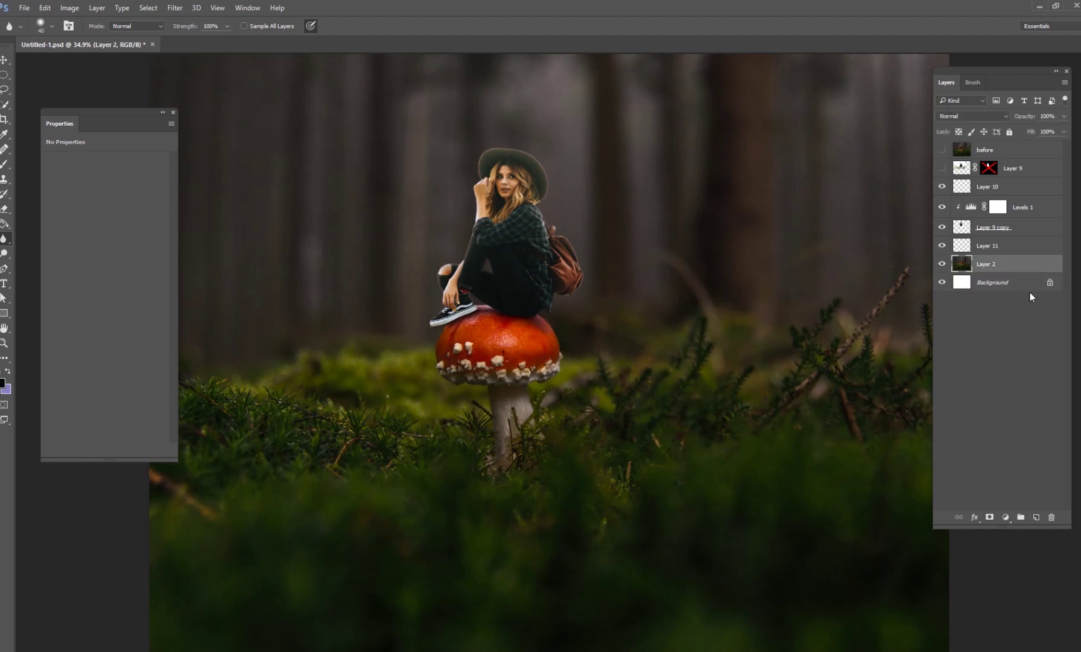
click(1037, 517)
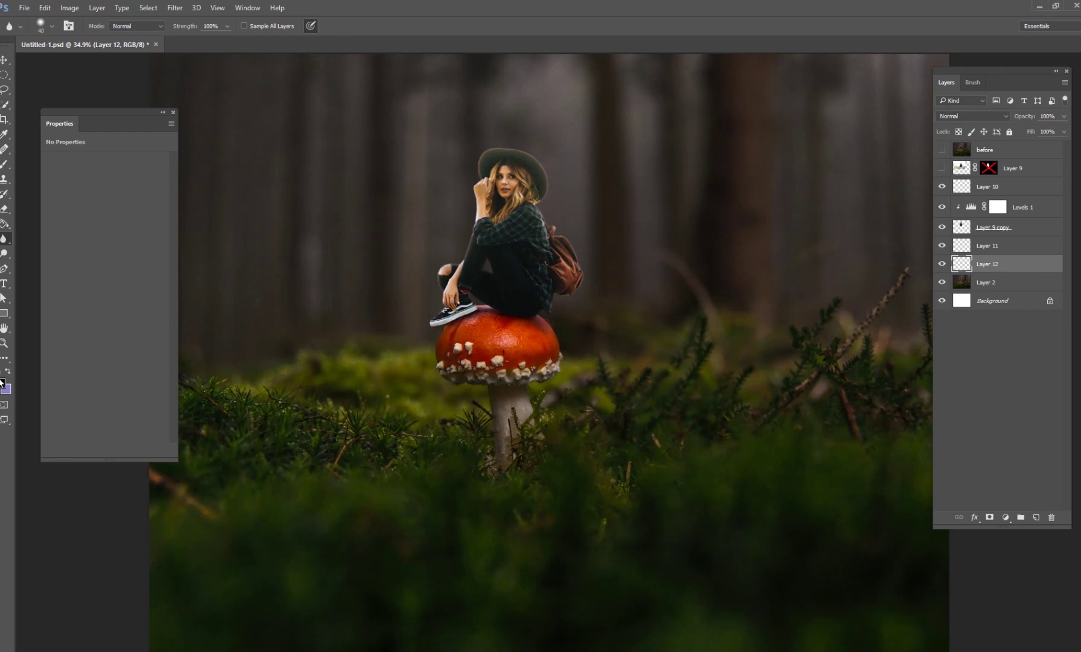
Choose the Brush tool, sample the misty background beside the hat and lighten the foreground color to #9b8684.
click(8, 165)
click(3, 382)
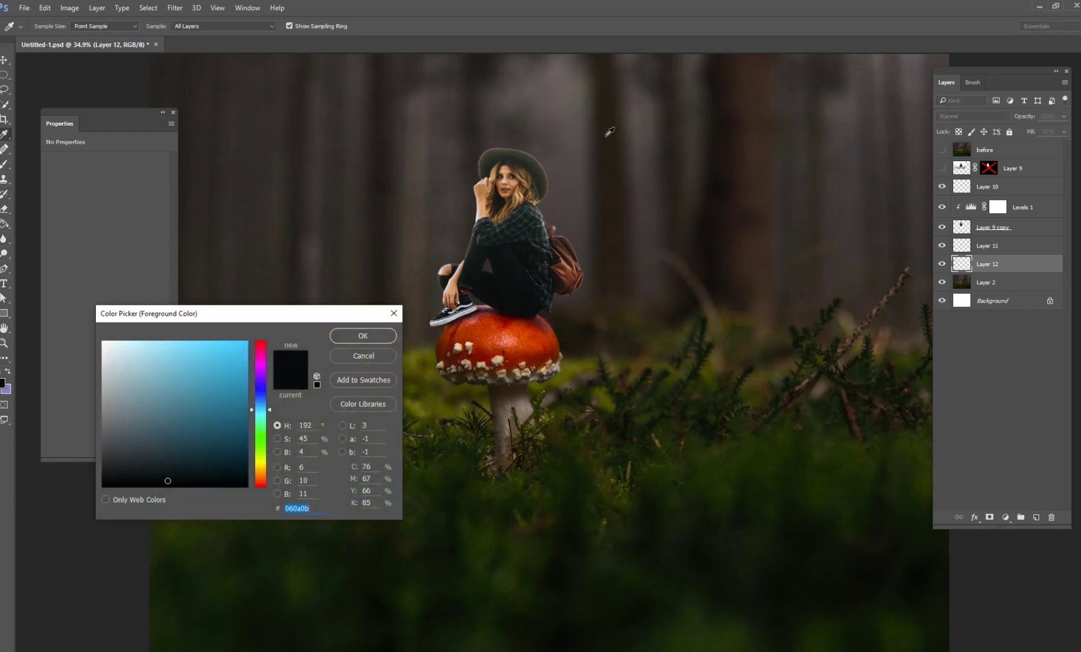
click(546, 138)
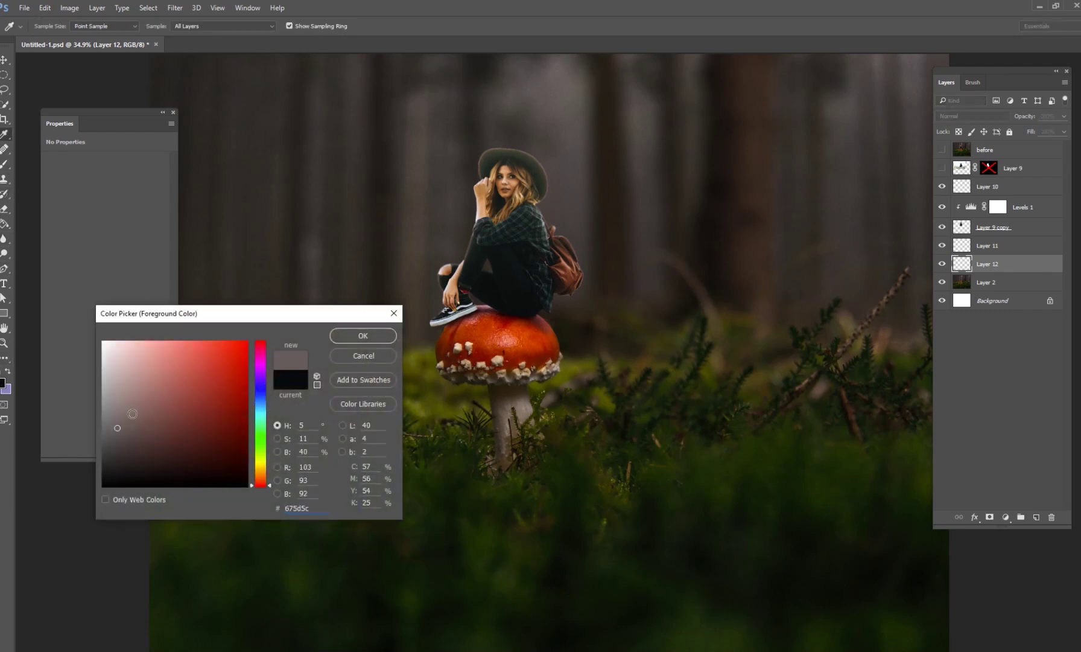
drag(132, 413, 123, 398)
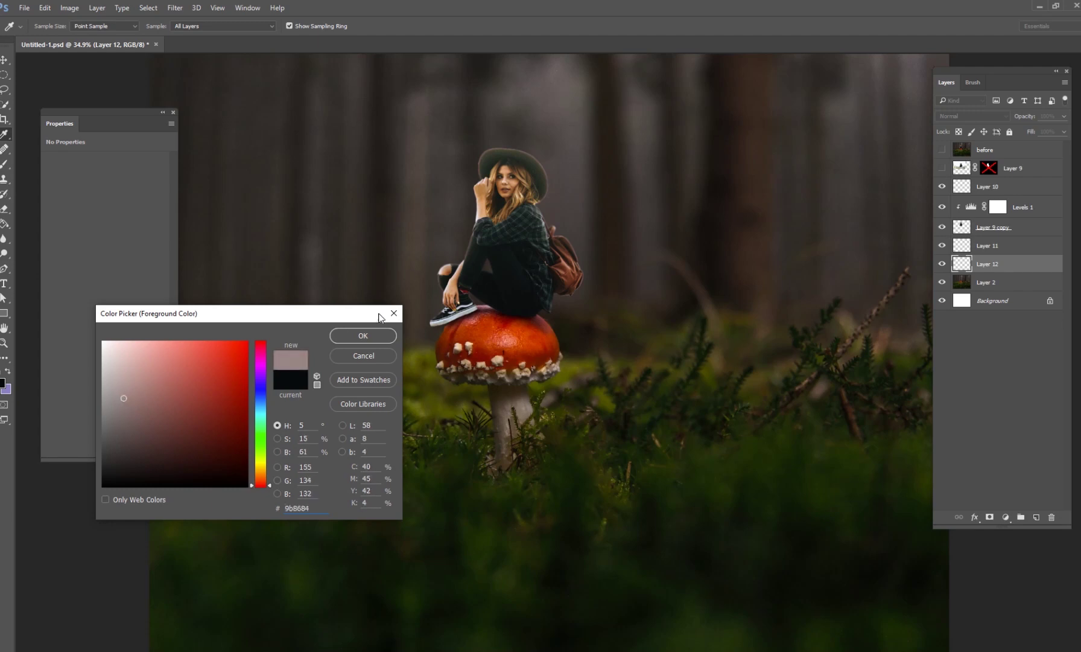
click(371, 338)
Paint soft mist across the background on Layer 12 with an 1811 px, 0% hardness brush at 10% flow, and blend the layer as Screen.
right_click(715, 277)
click(732, 266)
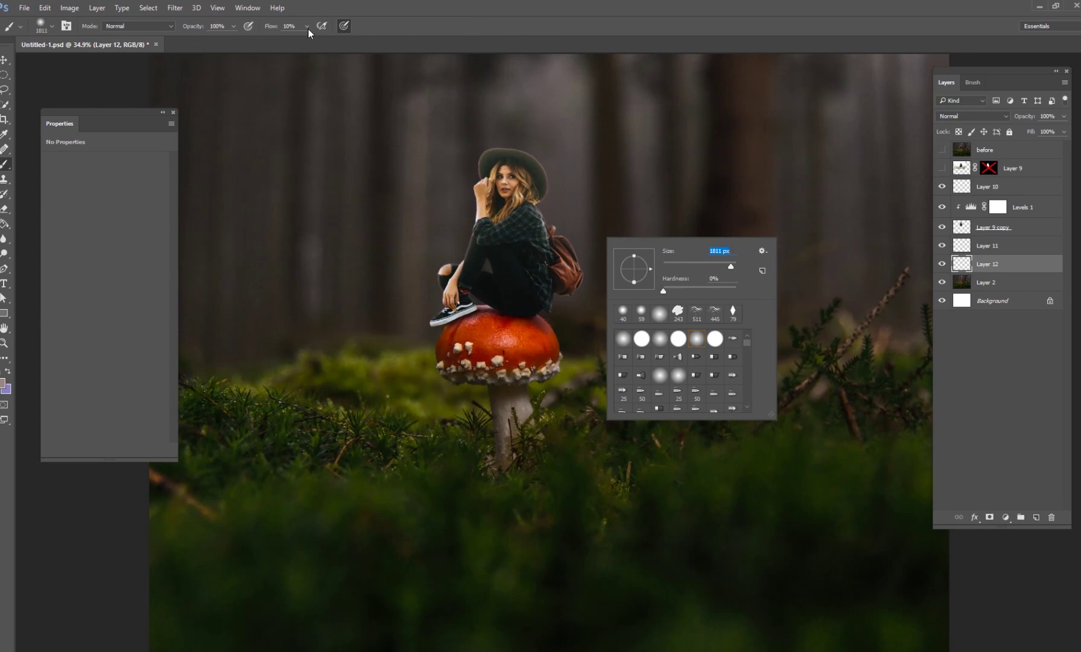
drag(307, 26, 302, 38)
click(942, 167)
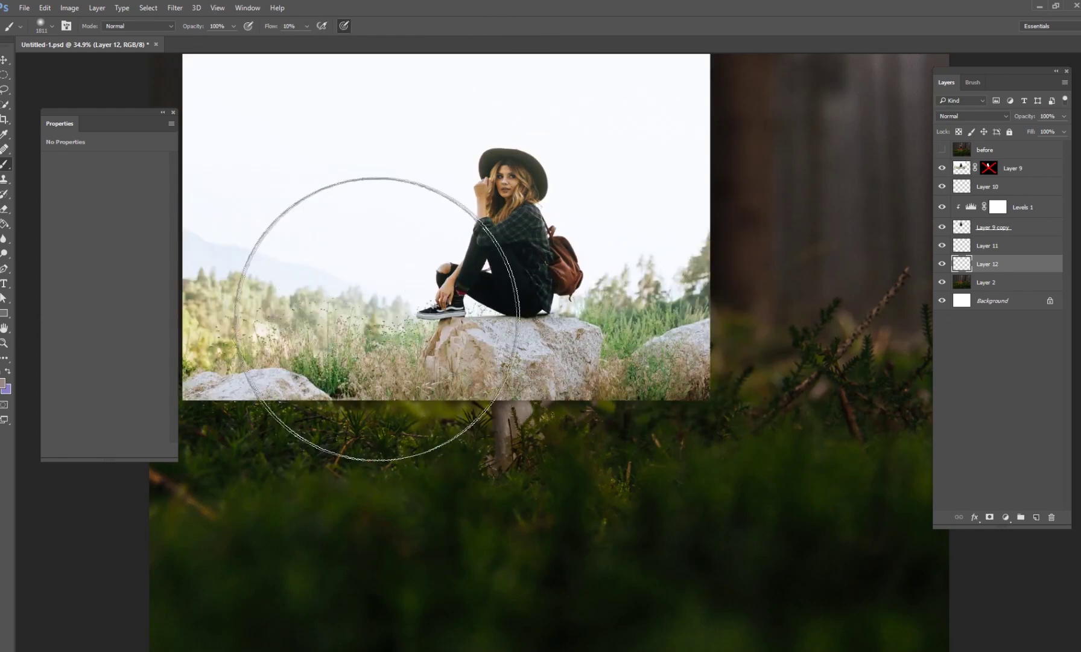
click(943, 169)
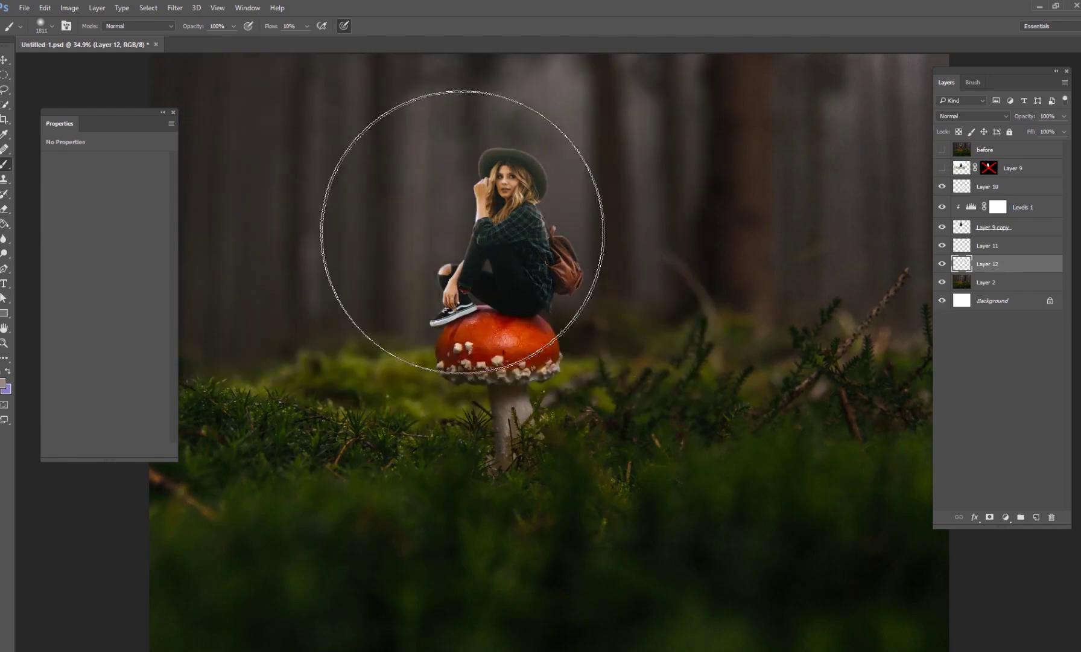
key(ctrl+minus)
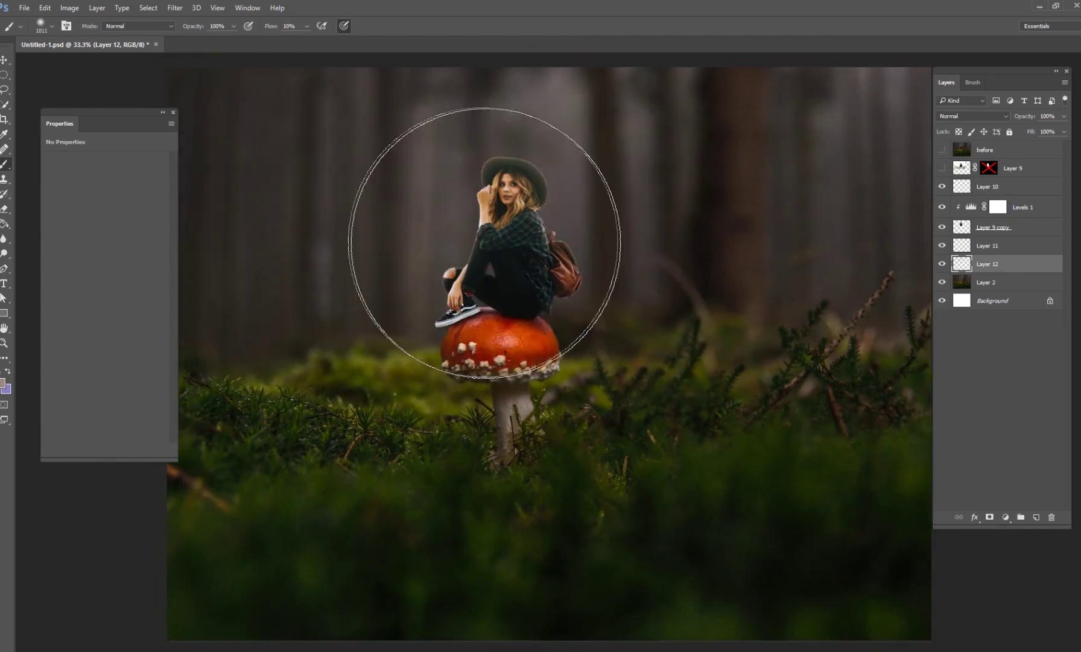
mouse_move(584, 143)
mouse_down()
mouse_move(756, 167)
mouse_move(893, 133)
mouse_move(469, 97)
mouse_move(474, 190)
mouse_move(559, 291)
mouse_move(545, 281)
mouse_move(737, 260)
mouse_move(831, 226)
mouse_move(482, 212)
mouse_move(414, 256)
mouse_move(289, 274)
mouse_move(209, 252)
mouse_move(281, 103)
mouse_move(453, 128)
mouse_move(588, 133)
mouse_move(781, 114)
mouse_move(857, 180)
mouse_move(704, 259)
mouse_move(582, 300)
mouse_move(582, 327)
mouse_up()
mouse_move(839, 306)
mouse_down()
mouse_move(403, 333)
mouse_move(213, 362)
mouse_move(327, 304)
mouse_move(516, 174)
mouse_move(490, 99)
mouse_up()
click(972, 116)
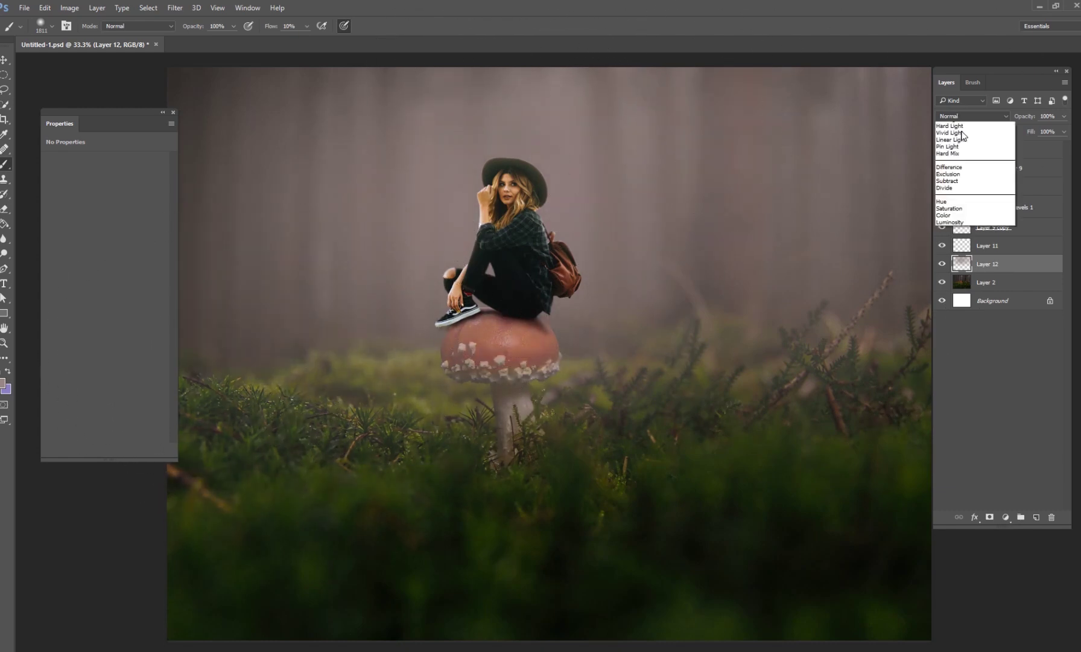
click(953, 194)
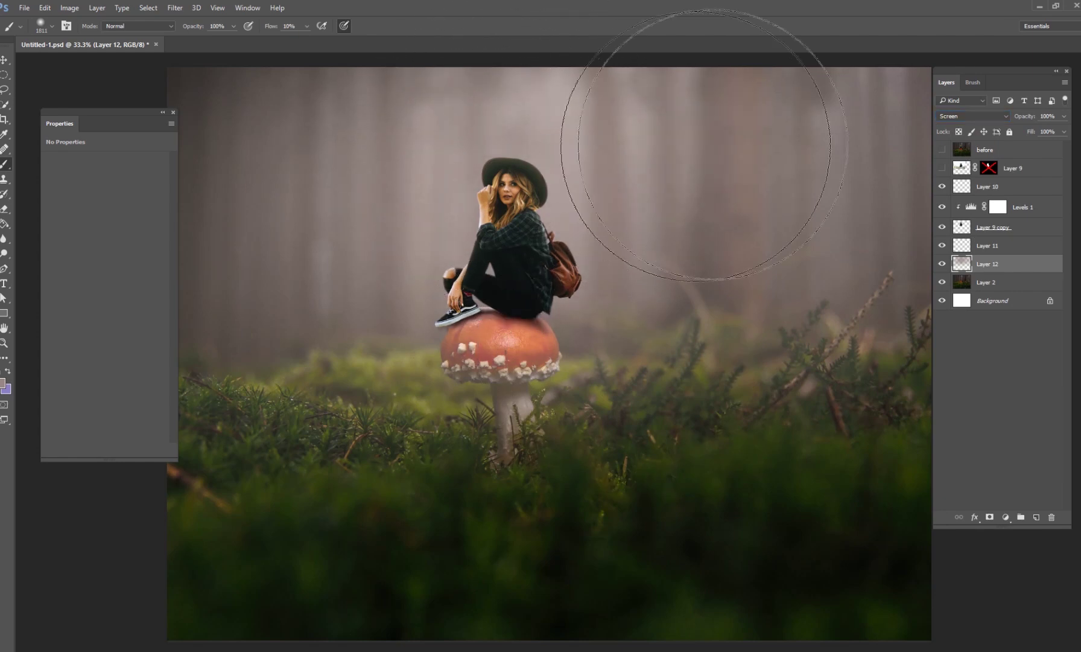
Add a layer mask to Layer 12 and paint the haze off the red mushroom cap with a smaller brush.
click(990, 516)
key(ctrl+plus)
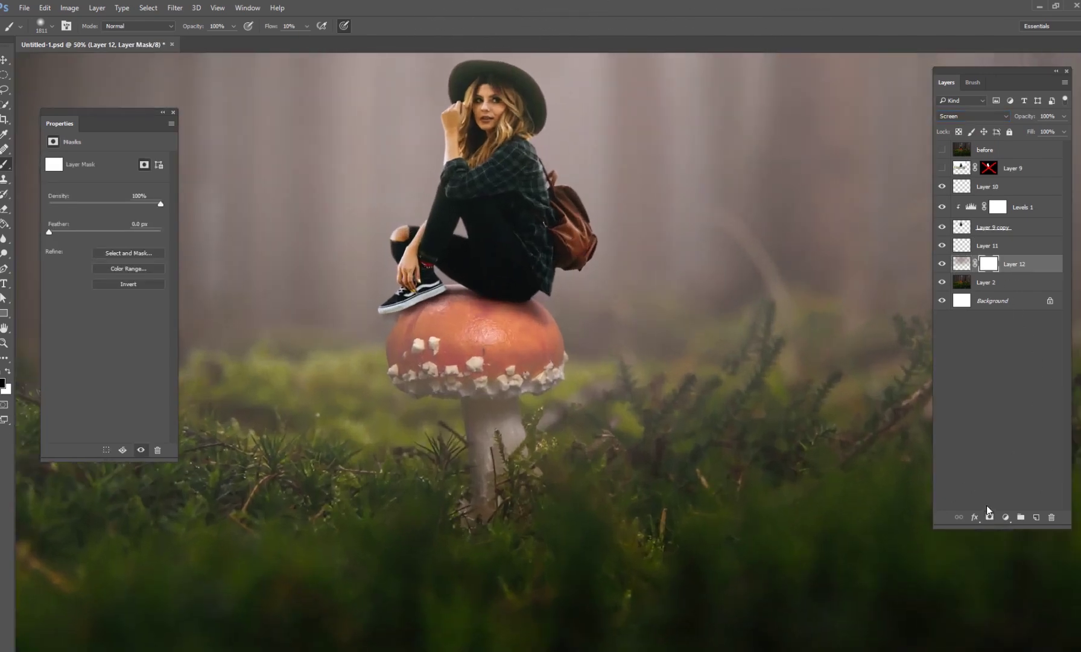
right_click(435, 391)
key(Return)
mouse_move(435, 337)
mouse_down()
mouse_move(467, 357)
mouse_move(543, 336)
mouse_move(487, 359)
mouse_move(508, 490)
mouse_move(466, 346)
mouse_move(417, 352)
mouse_move(435, 308)
mouse_move(464, 339)
mouse_move(513, 292)
mouse_up()
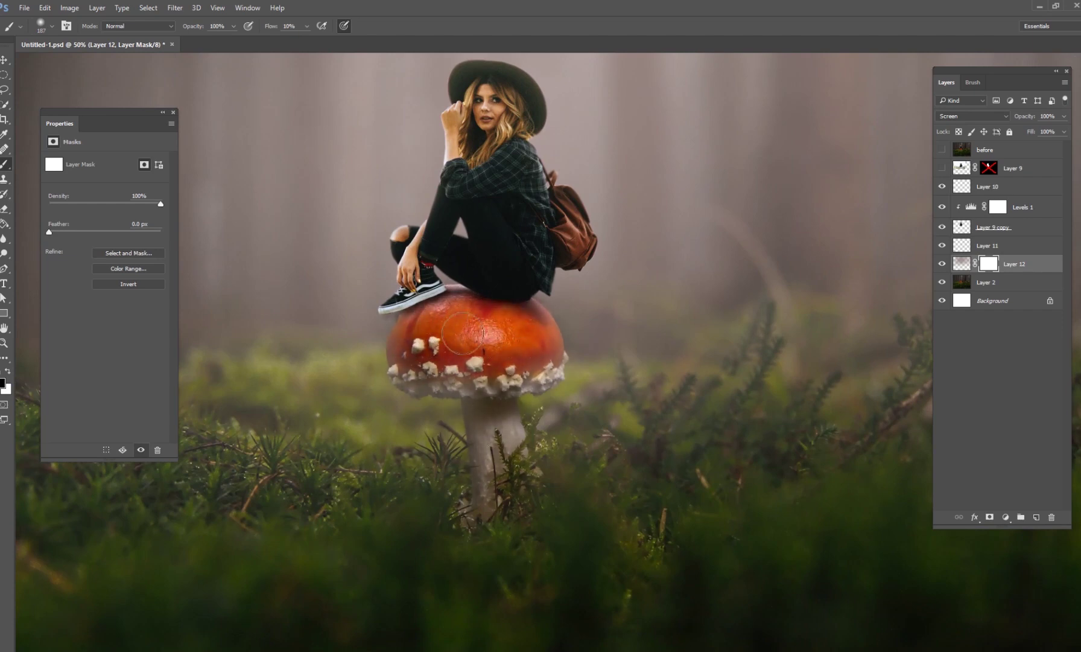
Mask the shadow layer, Layer 11, and erase excess shadow near the shoe's toe with a 44 px brush at 45% hardness.
click(942, 245)
click(943, 246)
click(992, 245)
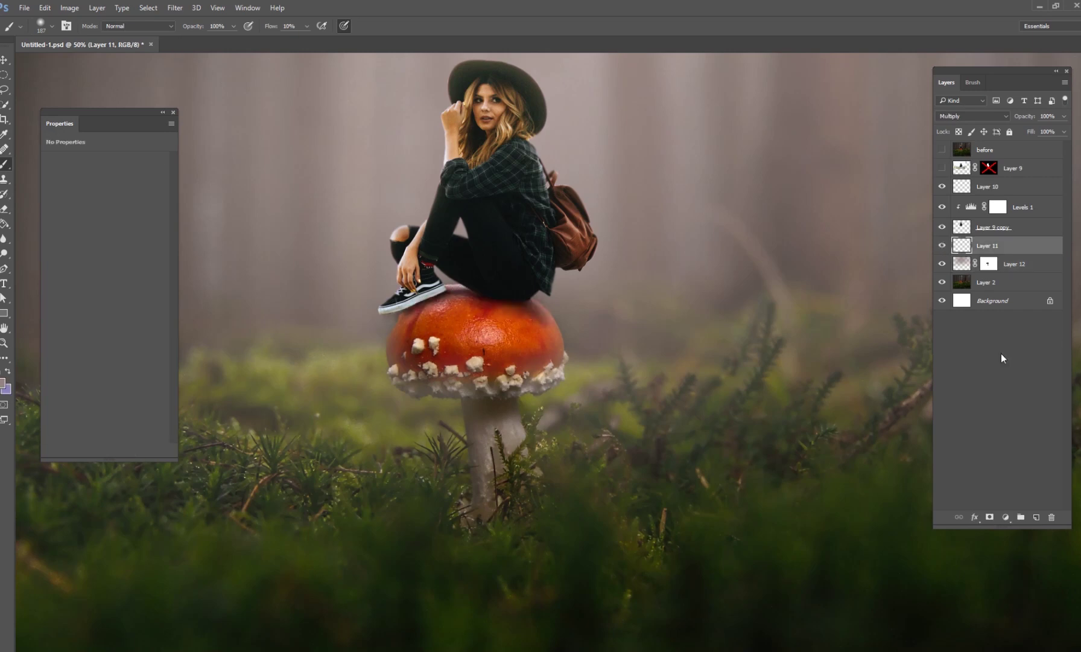
click(990, 517)
right_click(636, 369)
click(608, 356)
click(622, 380)
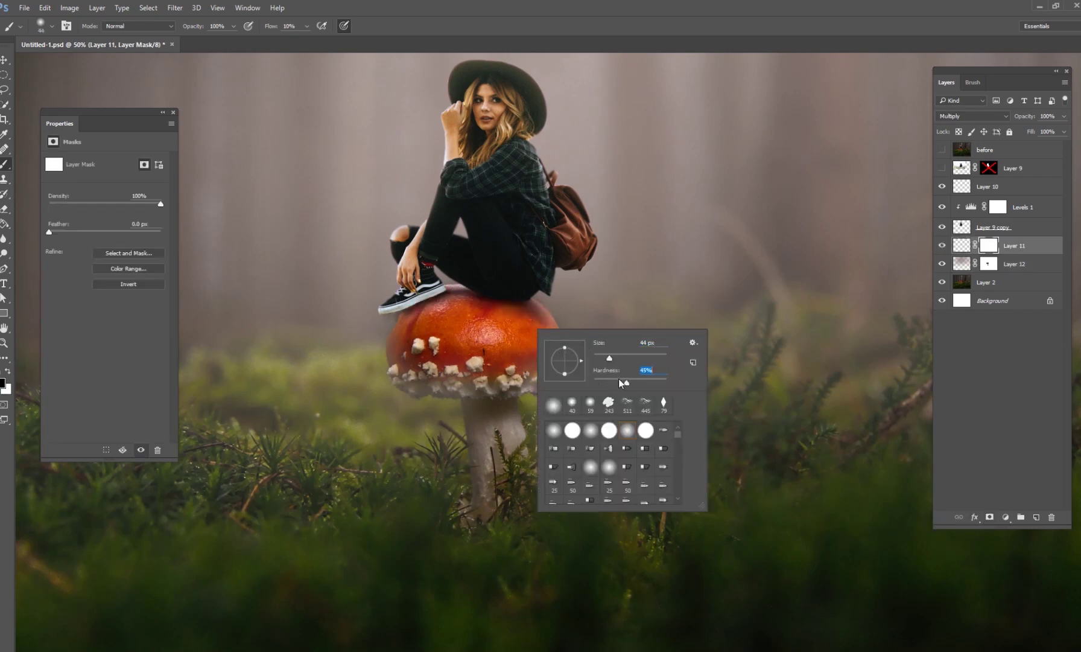
click(391, 310)
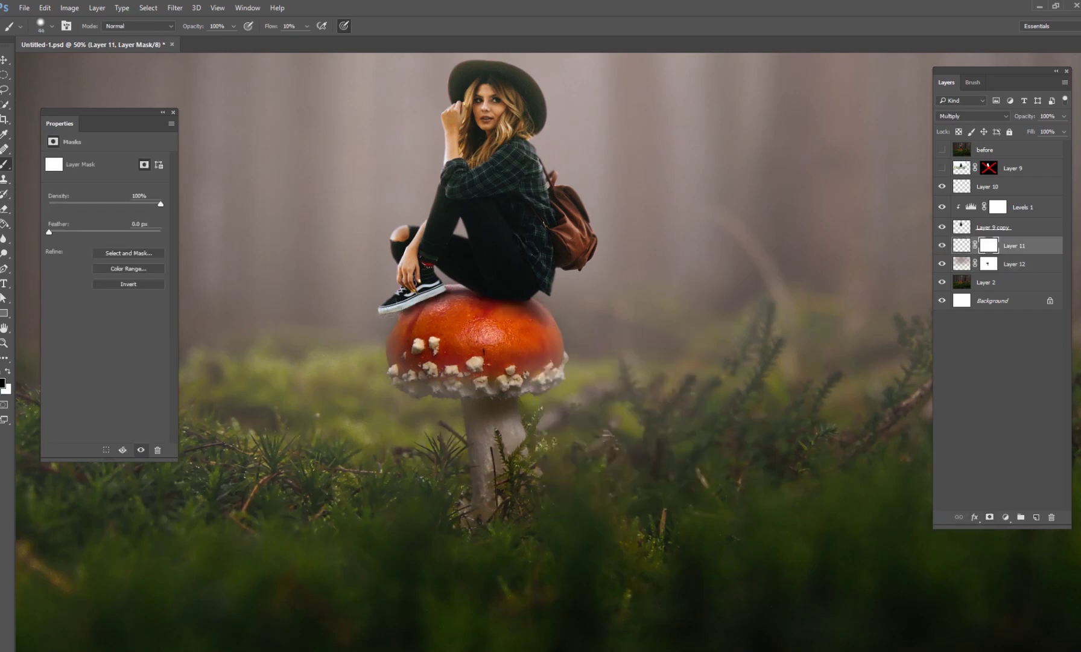
Remove the remaining haze along the mushroom cap's lower edge on the Layer 12 mask.
click(988, 263)
mouse_move(421, 387)
mouse_down()
mouse_move(405, 377)
mouse_move(504, 386)
mouse_move(543, 353)
mouse_move(545, 372)
mouse_up()
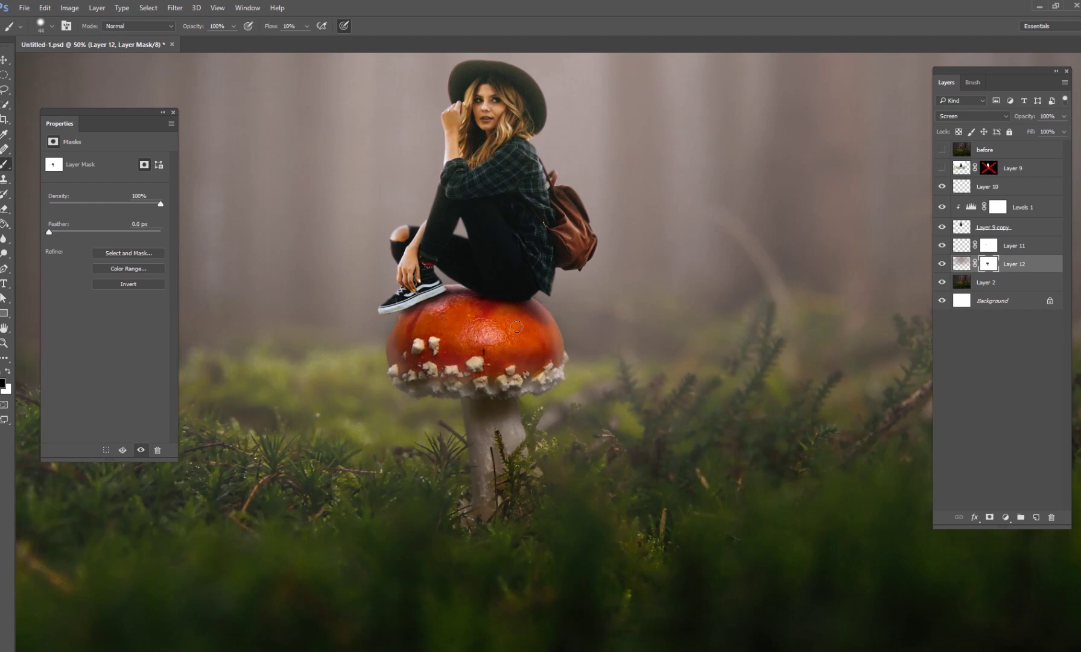
key(ctrl+minus)
key(ctrl+minus)
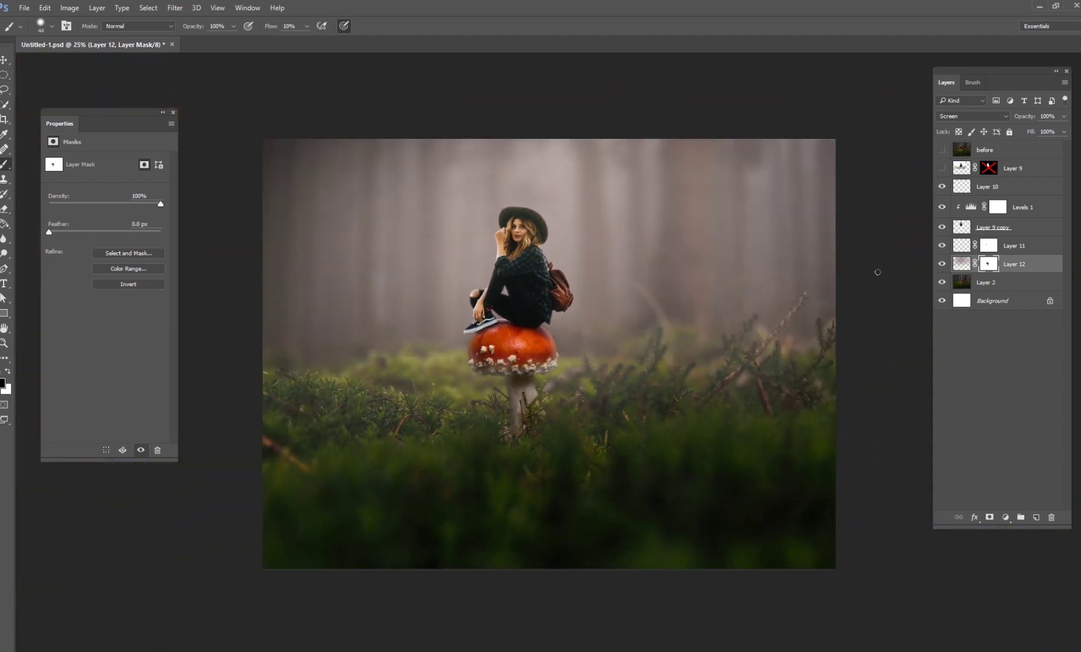
Paint a light mist over the woman and forest on Layer 10 with an 1811 px soft brush at 6% flow.
click(1032, 211)
click(990, 188)
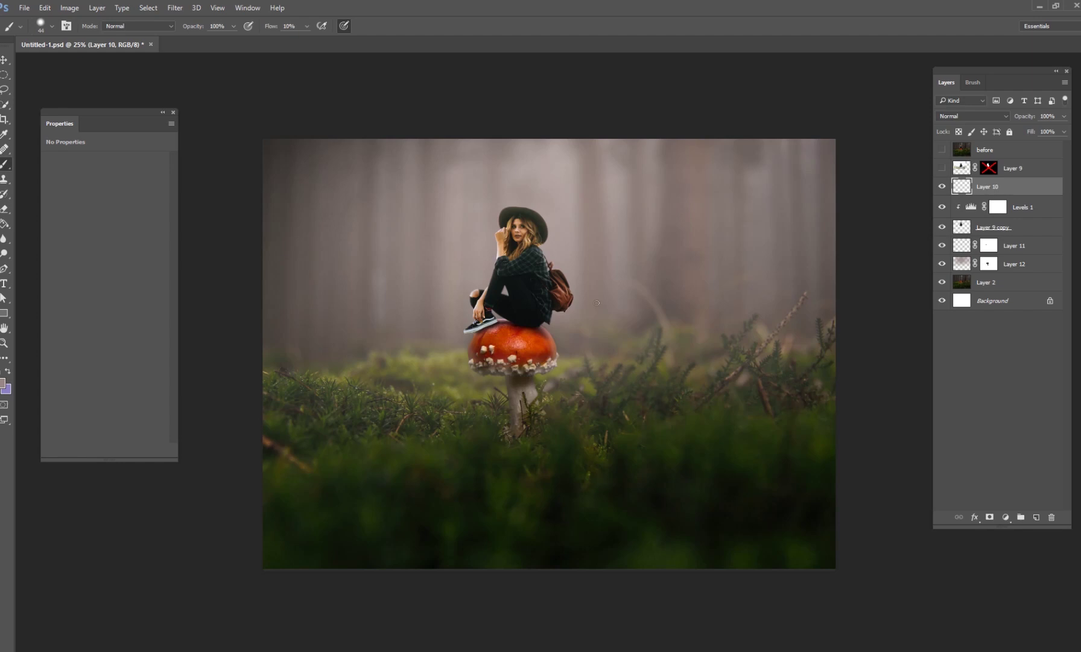
drag(560, 192, 556, 194)
right_click(585, 219)
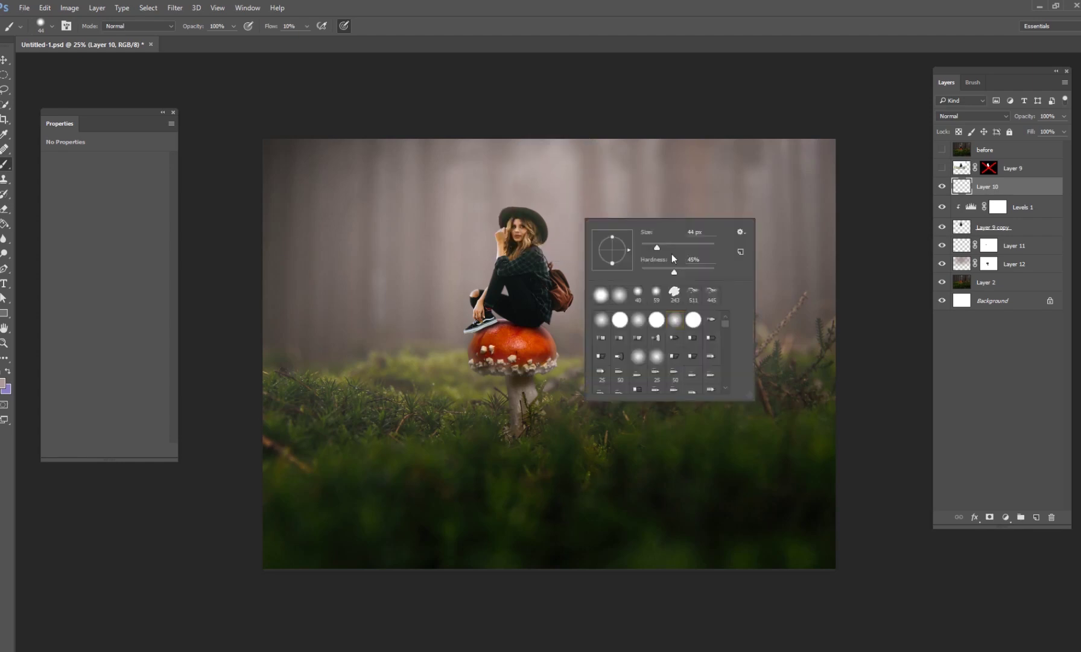
mouse_move(699, 245)
mouse_down()
mouse_move(668, 274)
mouse_move(641, 273)
mouse_up()
drag(705, 247, 707, 246)
click(307, 27)
drag(304, 39, 301, 40)
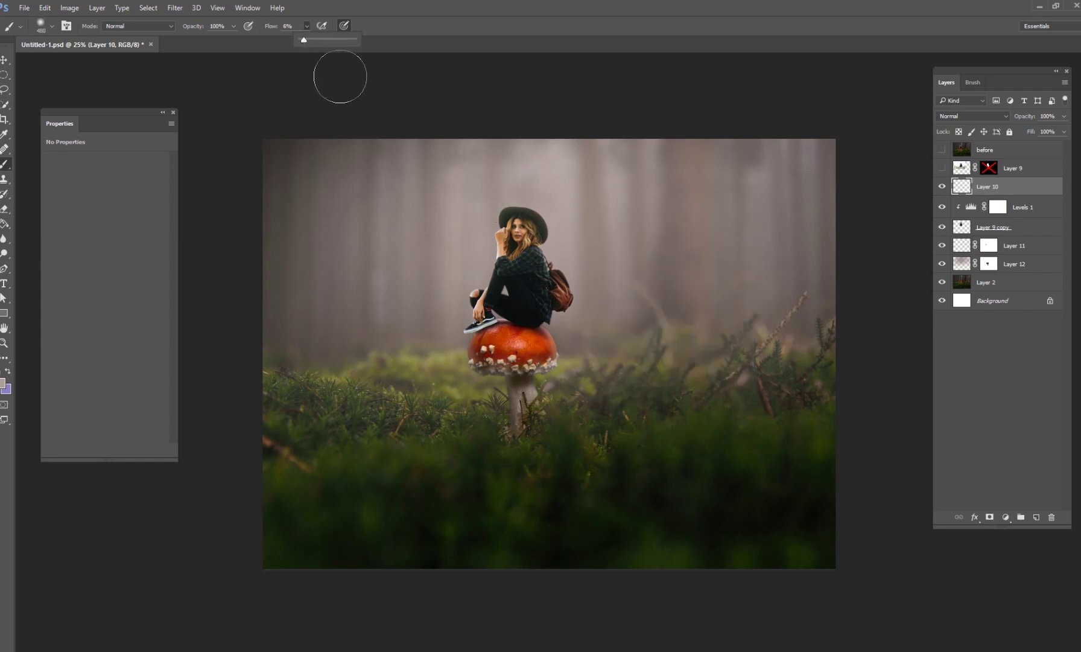
right_click(510, 302)
drag(631, 331, 633, 330)
mouse_move(517, 235)
mouse_down()
mouse_move(514, 264)
mouse_move(555, 259)
mouse_move(435, 306)
mouse_move(524, 318)
mouse_move(531, 335)
mouse_move(551, 317)
mouse_move(376, 311)
mouse_move(296, 285)
mouse_move(541, 335)
mouse_move(495, 189)
mouse_move(553, 302)
mouse_move(733, 306)
mouse_move(767, 353)
mouse_move(558, 395)
mouse_move(693, 411)
mouse_move(790, 306)
mouse_move(791, 204)
mouse_move(578, 241)
mouse_move(554, 208)
mouse_move(744, 196)
mouse_move(674, 217)
mouse_move(430, 207)
mouse_move(276, 273)
mouse_move(311, 366)
mouse_move(580, 385)
mouse_move(883, 204)
mouse_up()
Set Layer 10 to Lighten at 29% opacity and compare the image with and without it.
click(967, 116)
click(965, 176)
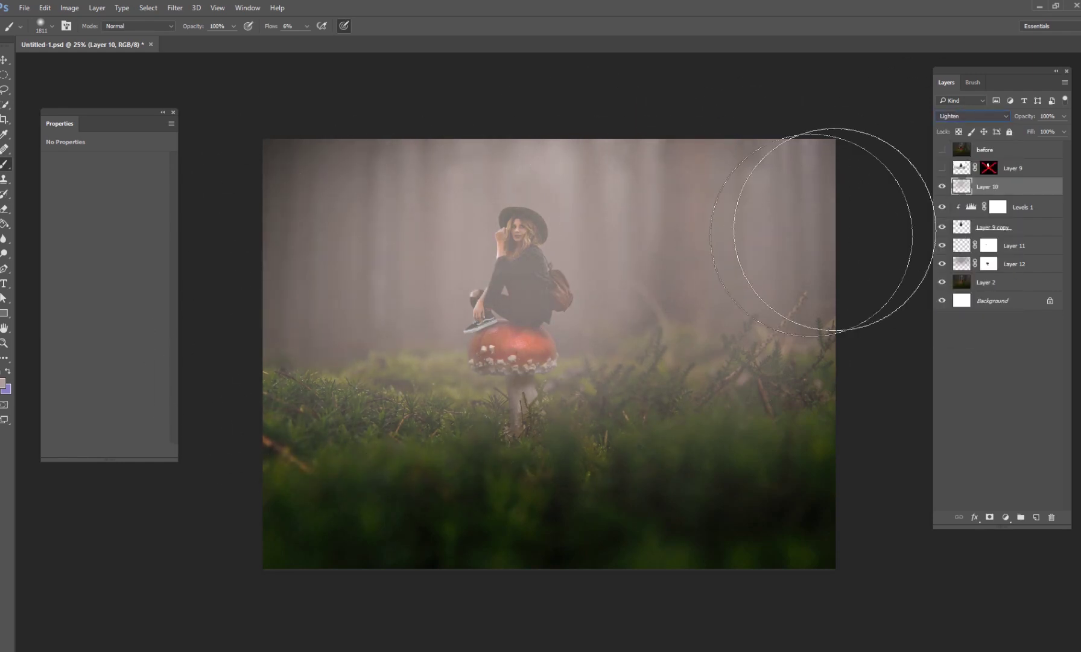
click(1063, 117)
mouse_move(1024, 130)
mouse_down()
mouse_move(1010, 131)
mouse_move(1025, 131)
mouse_up()
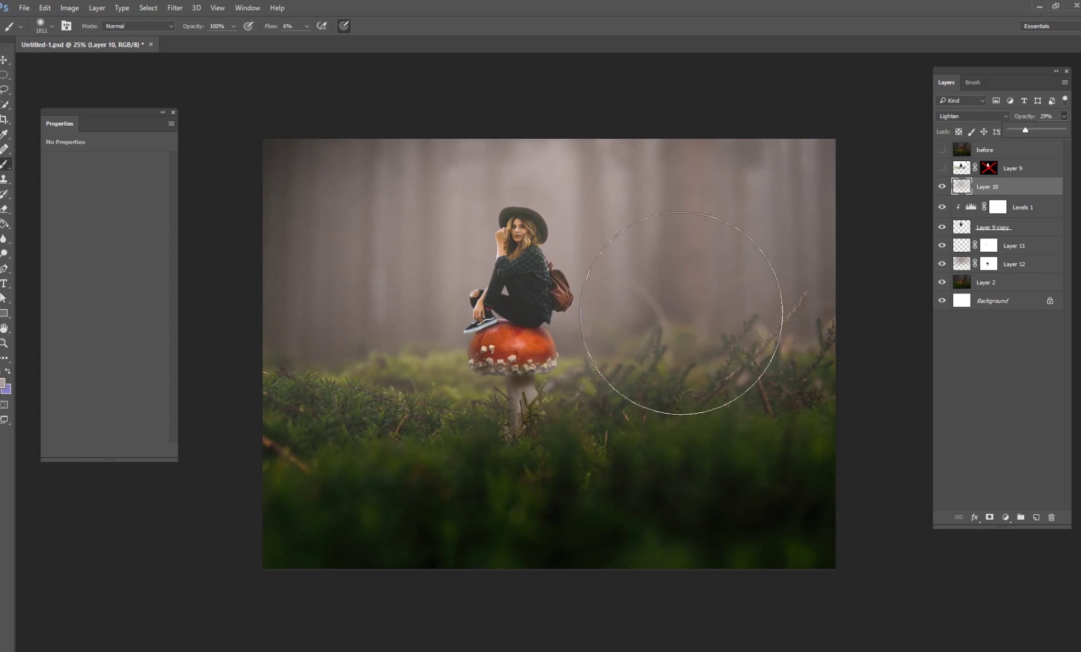
key(Return)
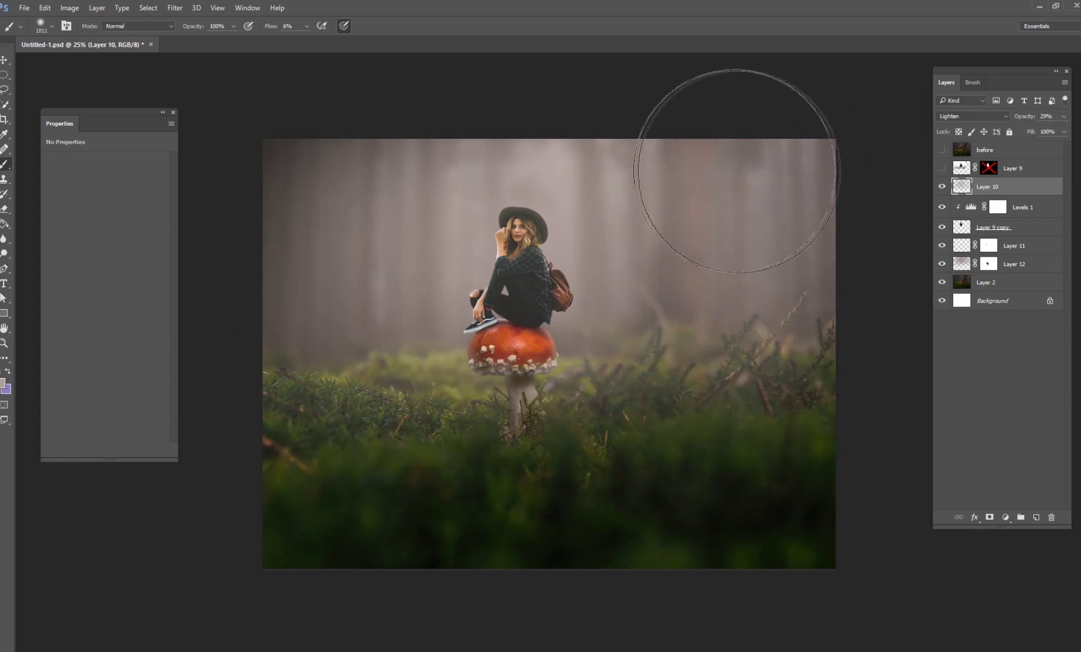
click(942, 187)
click(942, 187)
Add a Selective Color adjustment above Layer 10 and reduce Black to -10% in the Blacks.
click(1006, 517)
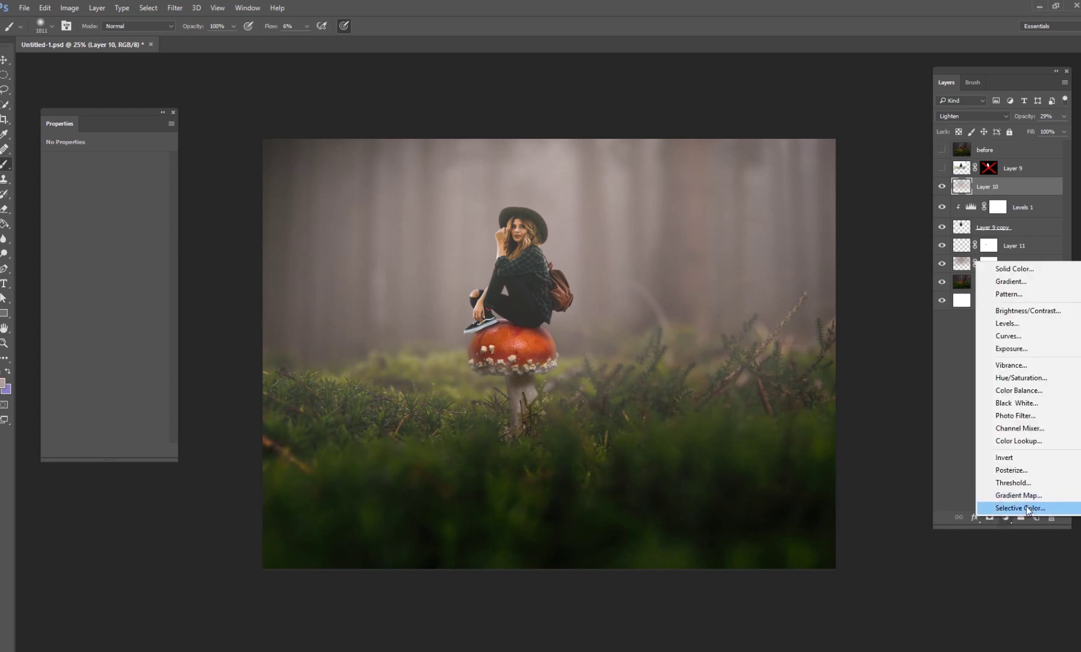
click(1027, 513)
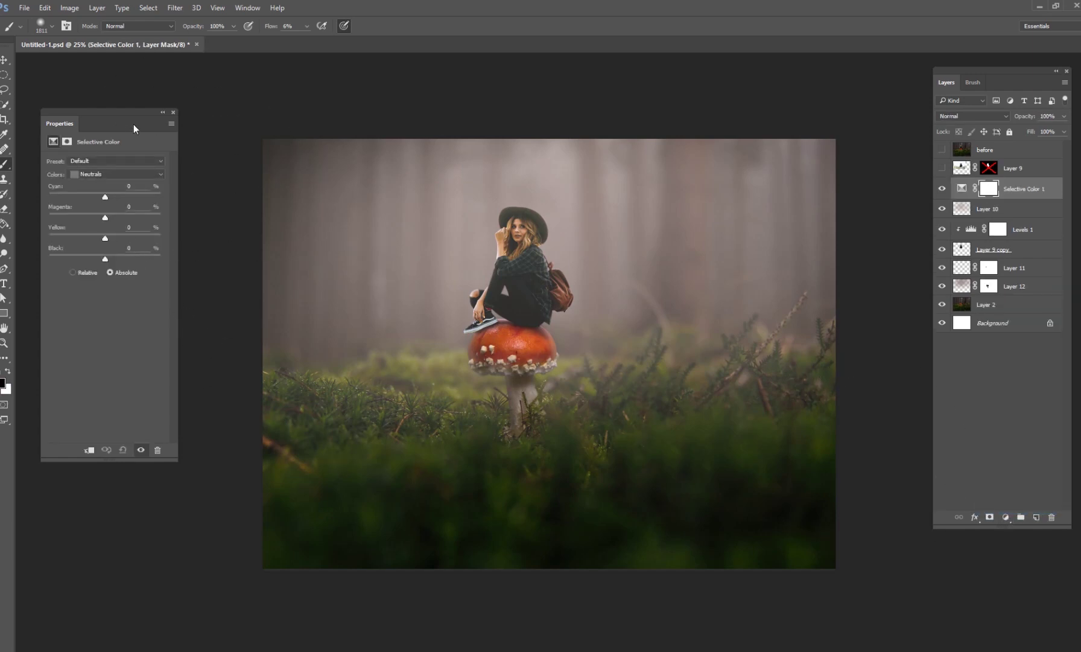
drag(123, 111, 195, 109)
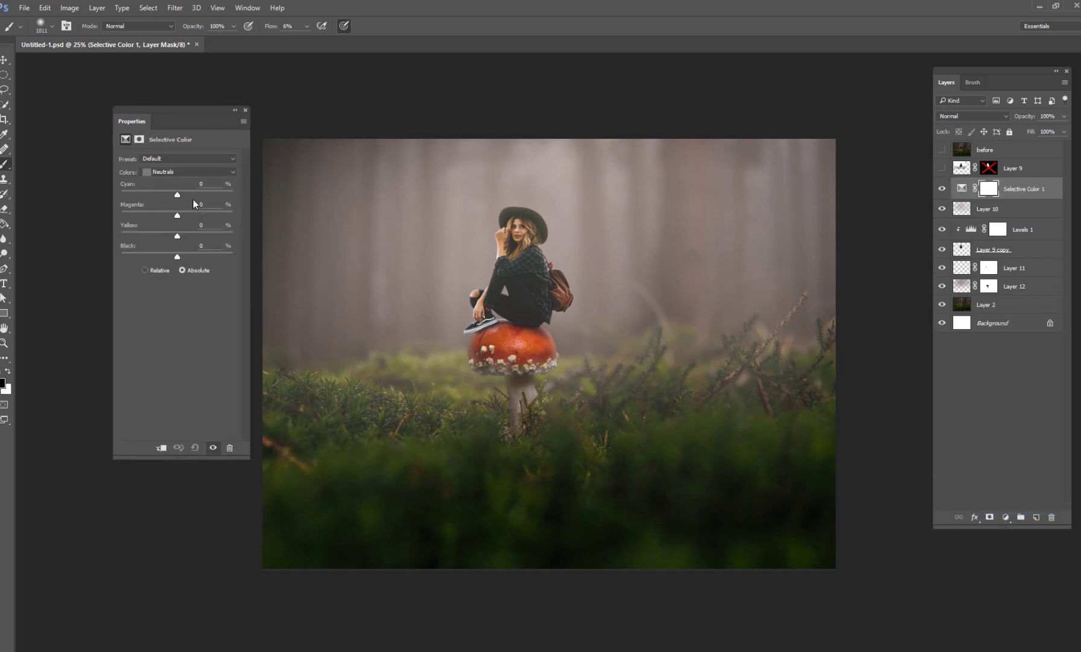
click(190, 172)
click(172, 255)
click(190, 172)
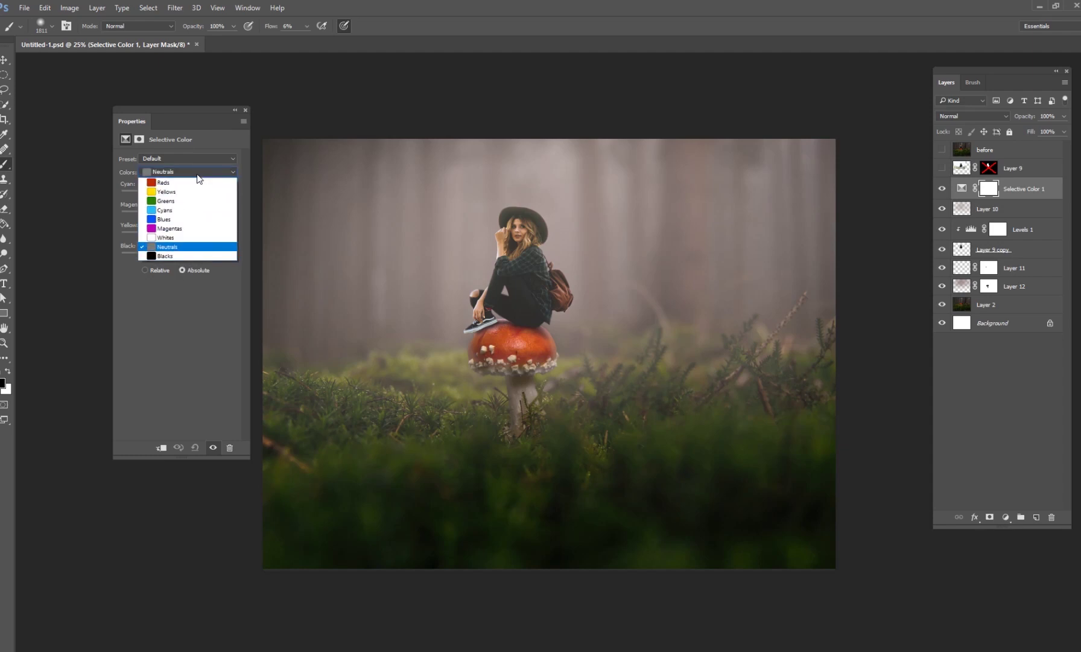
click(169, 256)
drag(177, 259, 170, 259)
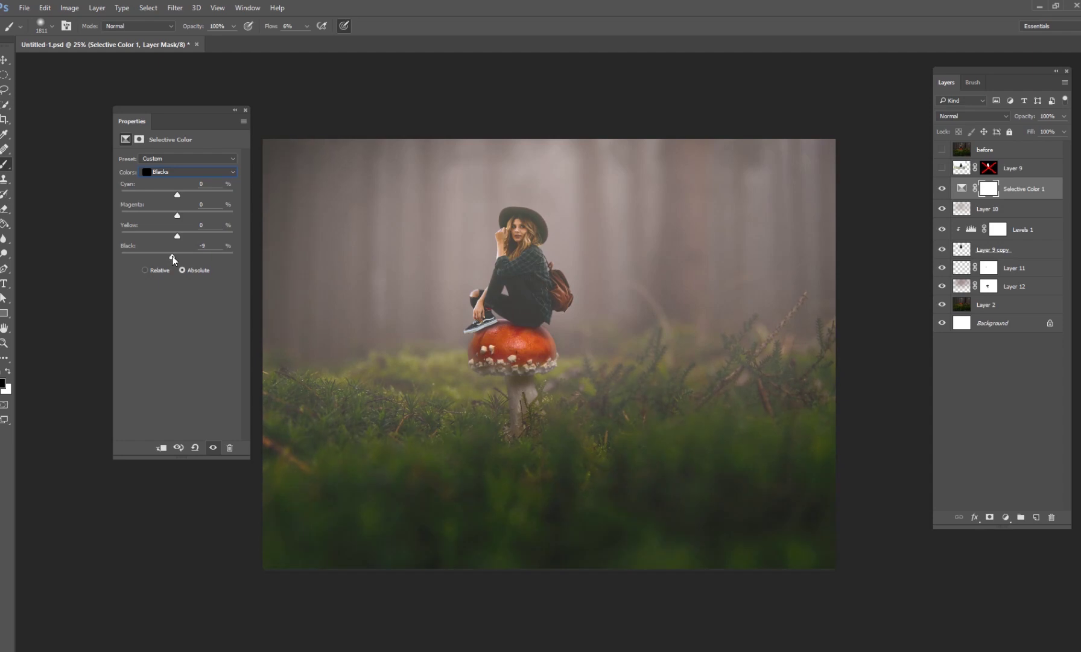
Shift the Neutrals of the Selective Color adjustment to Cyan +13% and Yellow -9%, and compare the image with and without it.
click(203, 172)
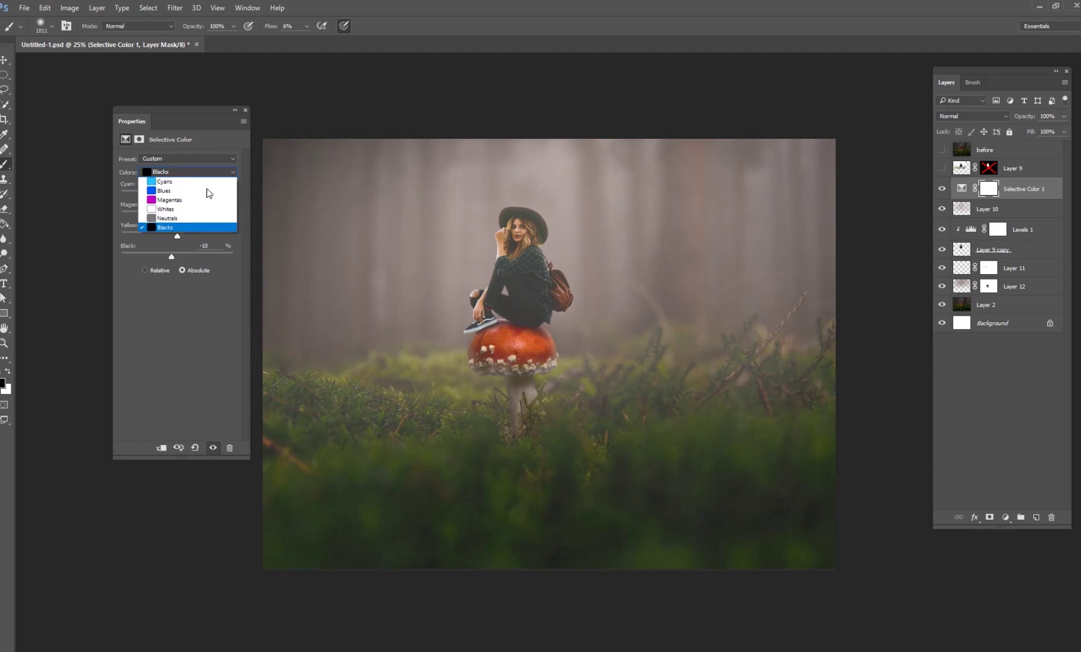
click(184, 237)
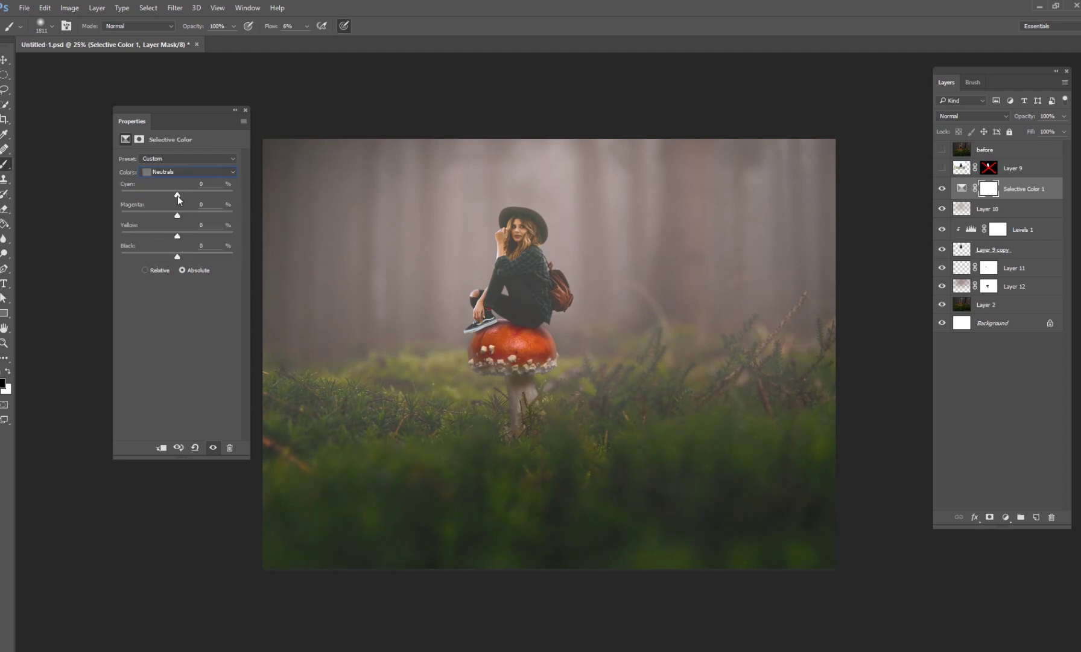
drag(176, 195, 183, 197)
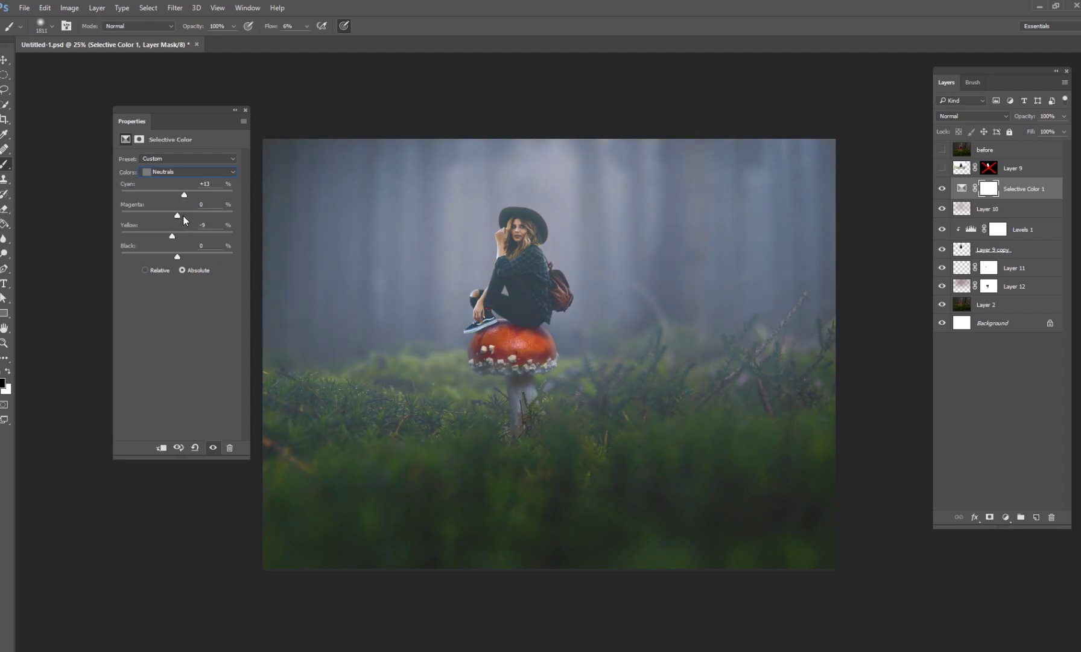
click(942, 188)
click(942, 188)
Add a Gradient Map adjustment on top of the color correction using the dark purple to orange preset.
click(1007, 516)
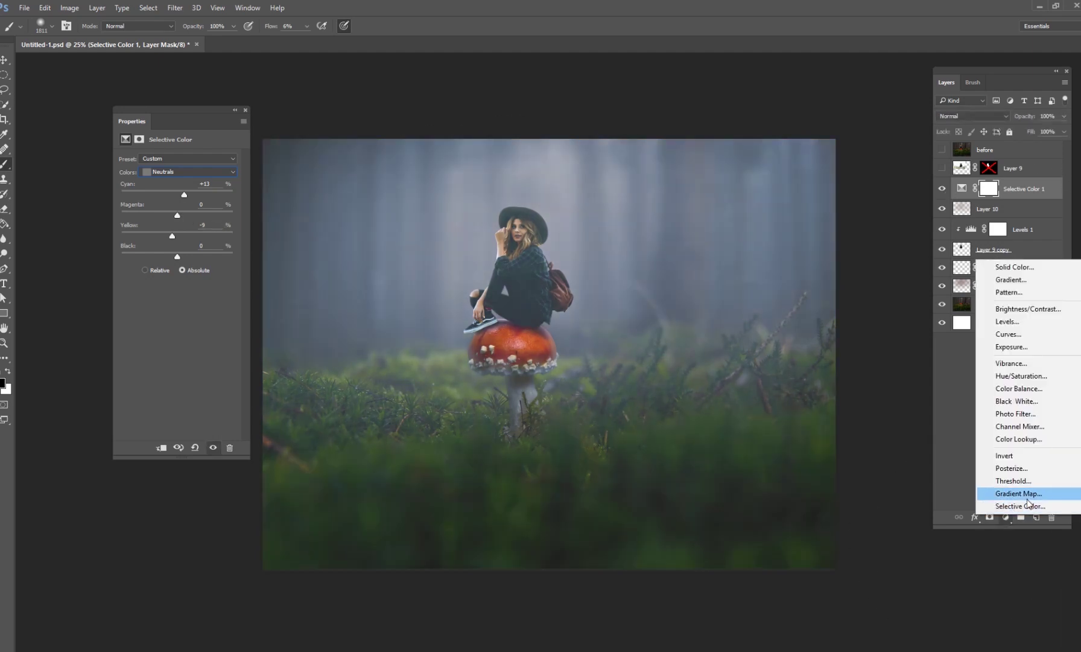
click(1014, 483)
click(234, 163)
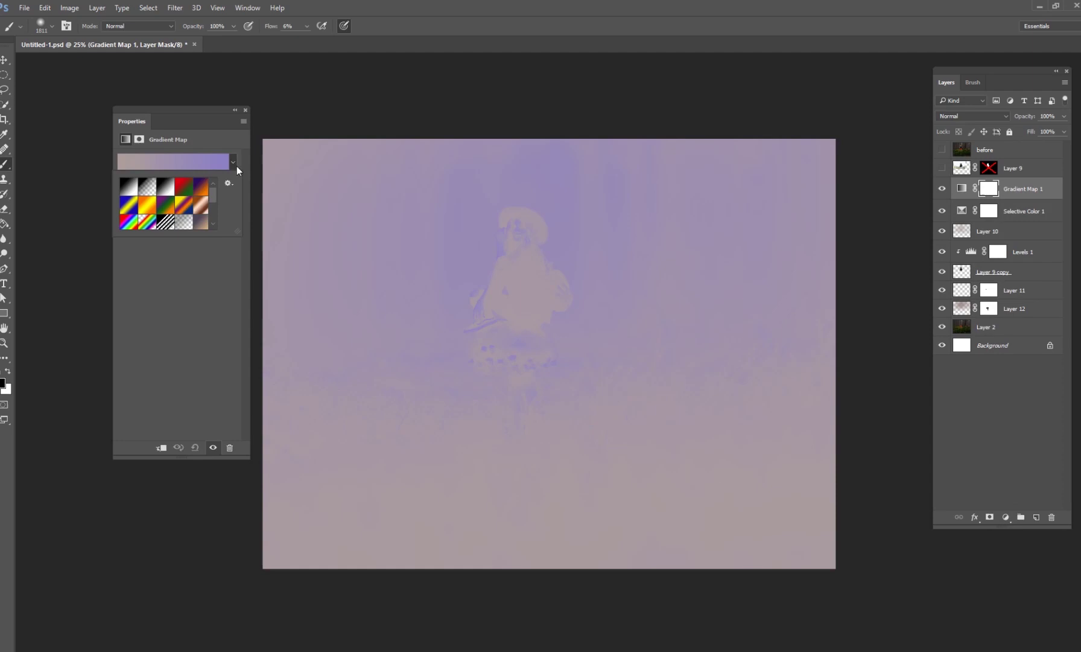
click(200, 229)
click(214, 114)
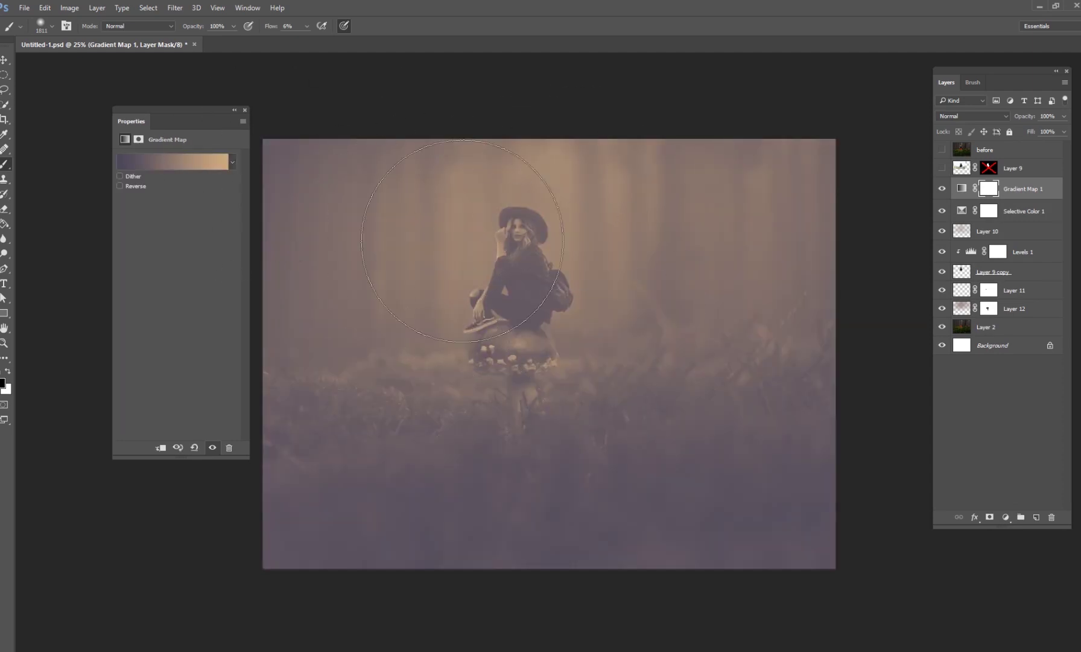
Blend the Gradient Map as Lighten at 21% opacity and compare the image with and without it.
click(972, 118)
click(959, 191)
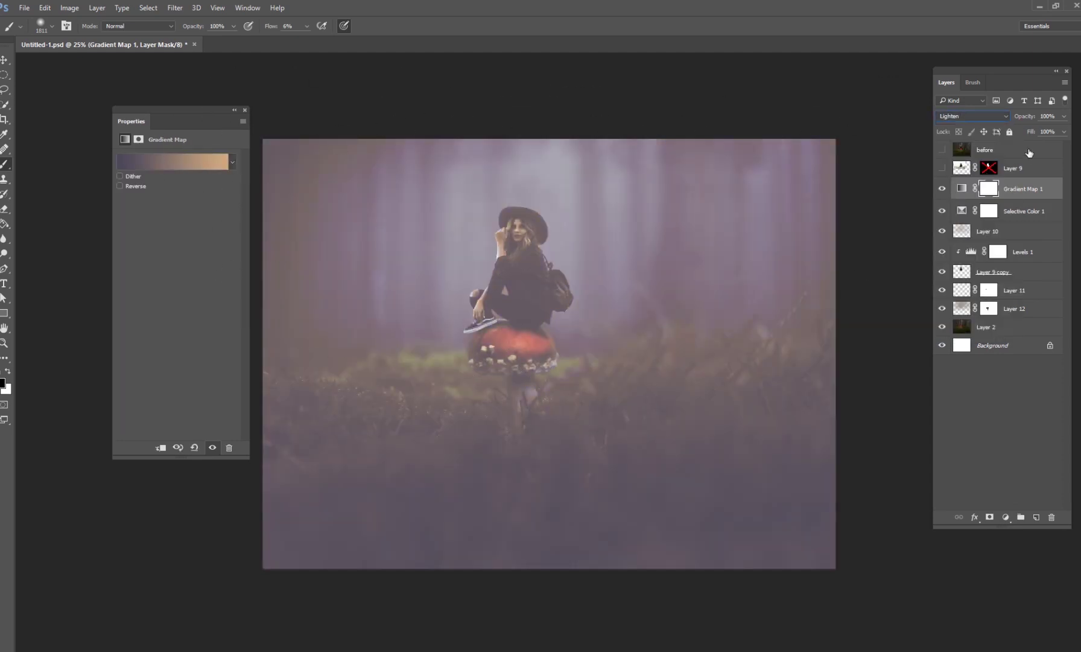
click(1065, 116)
drag(1012, 133, 1019, 135)
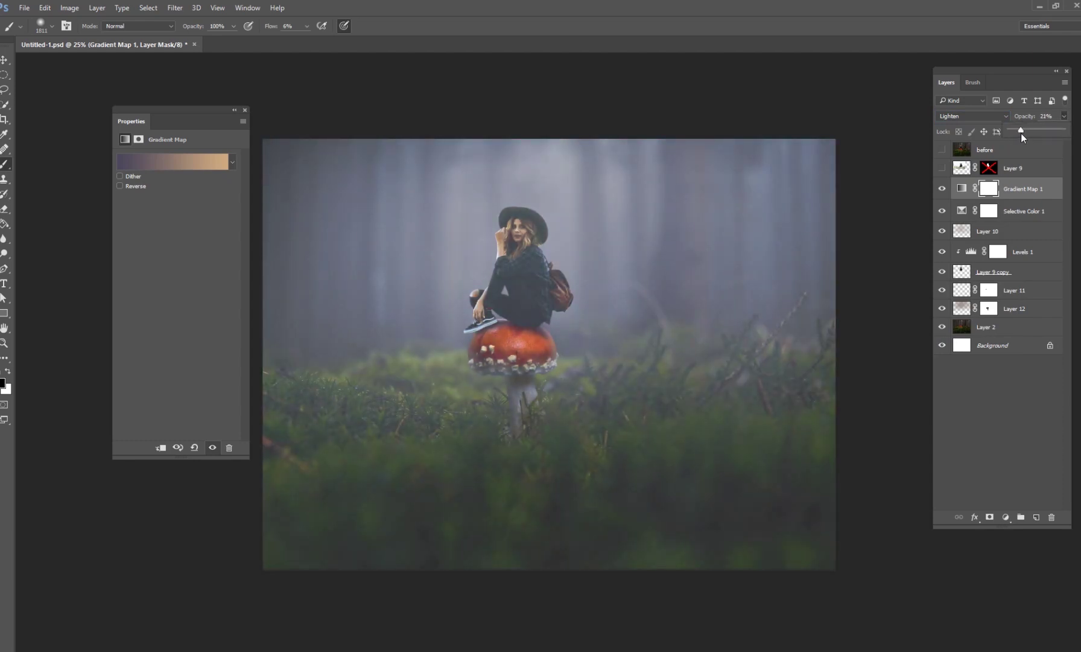
drag(1022, 132, 1020, 132)
click(943, 188)
click(942, 188)
Compare the finished composite with the earlier version stored in the before layer.
key(ctrl+plus)
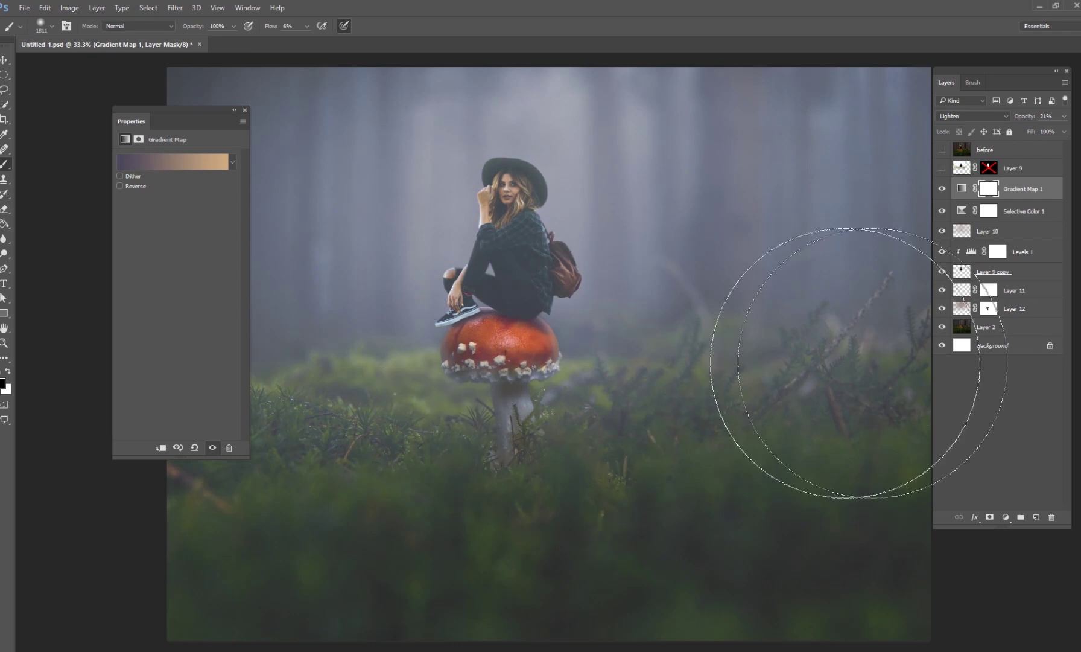
click(990, 346)
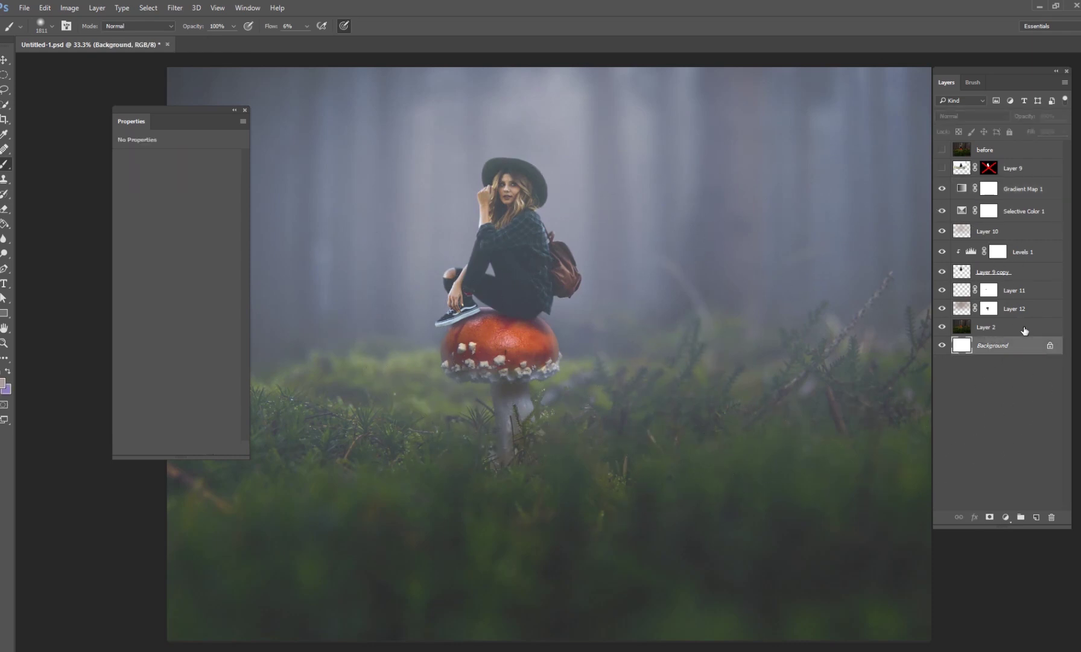
drag(194, 110, 130, 114)
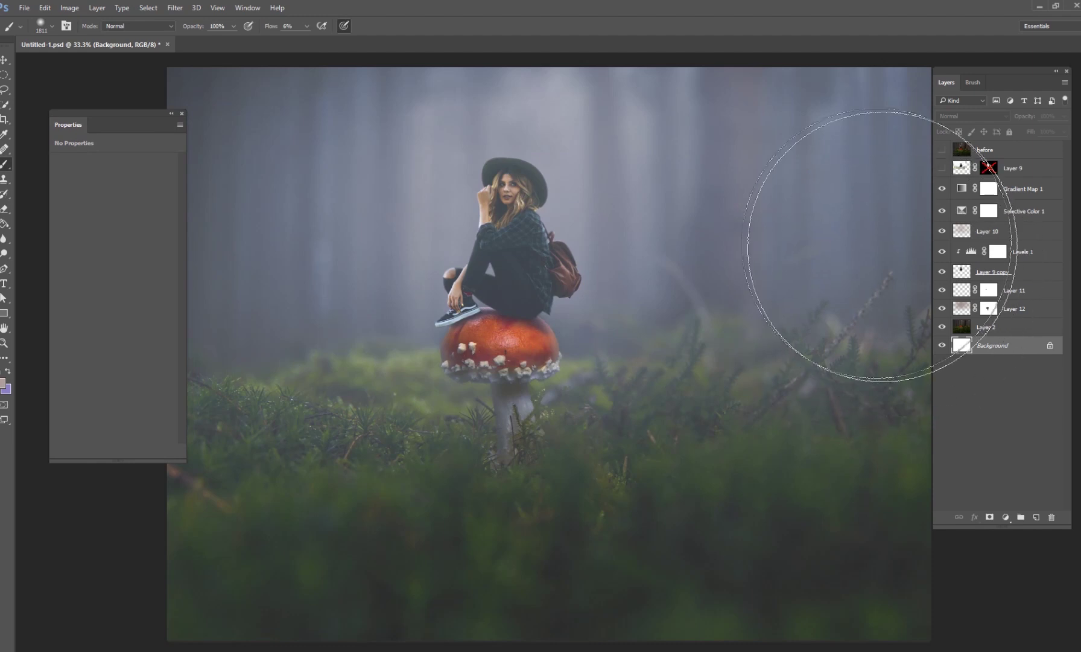
click(993, 150)
click(941, 150)
click(992, 344)
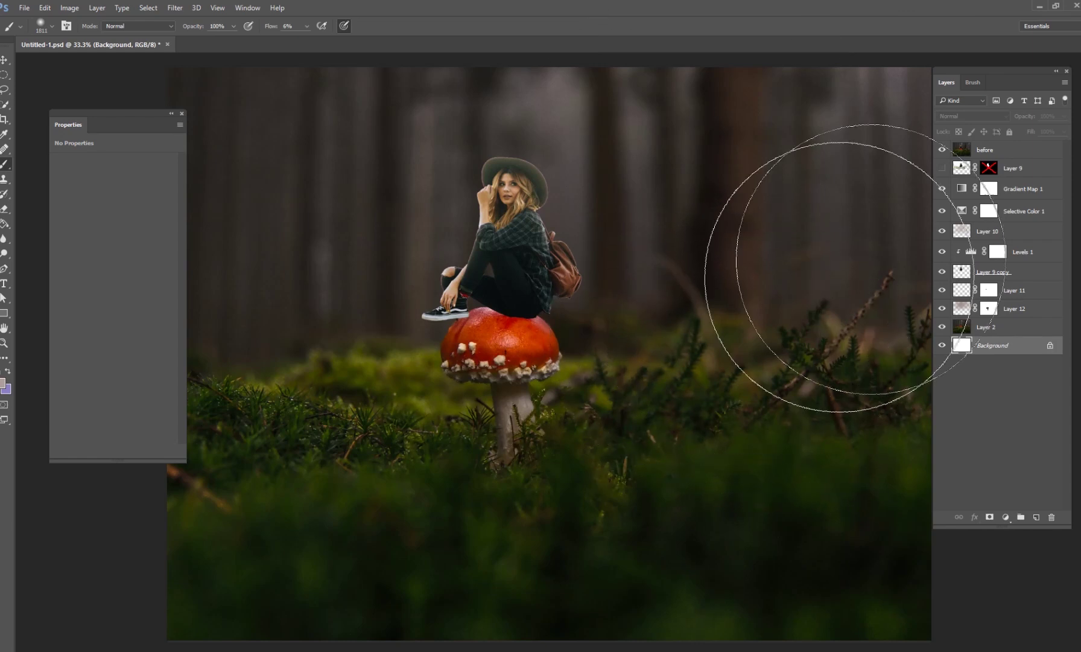
click(943, 149)
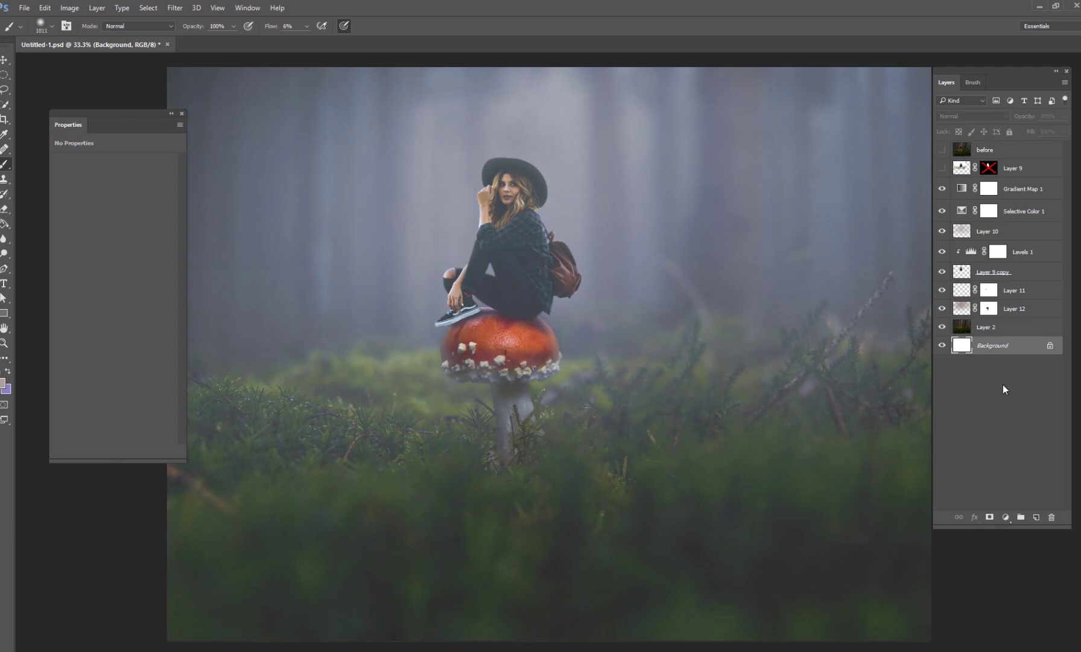